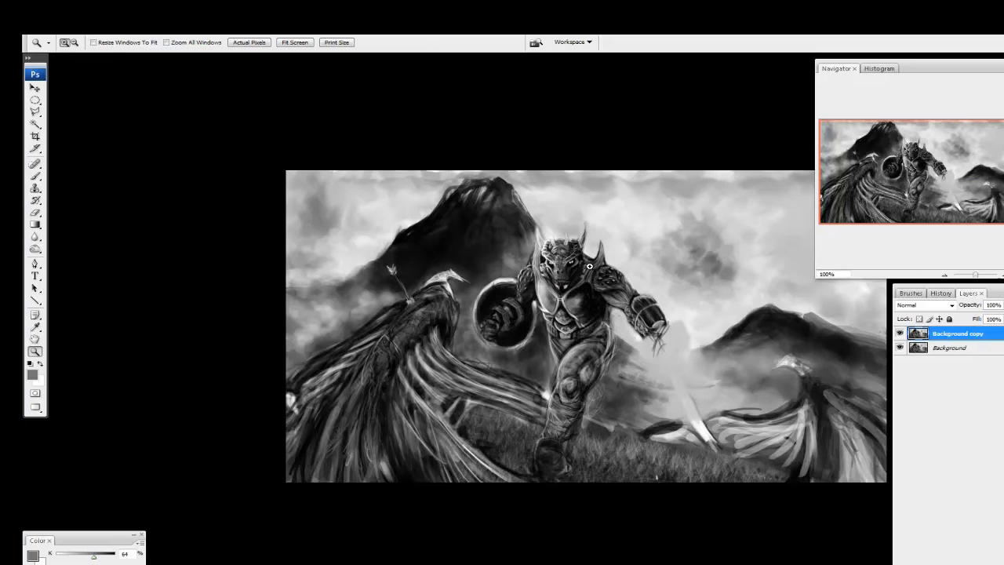
# On a new layer, paint a white frame along the canvas edges and a vertical line dividing the painting in half
pyautogui.moveTo(651, 309); pyautogui.dragTo(549, 260)
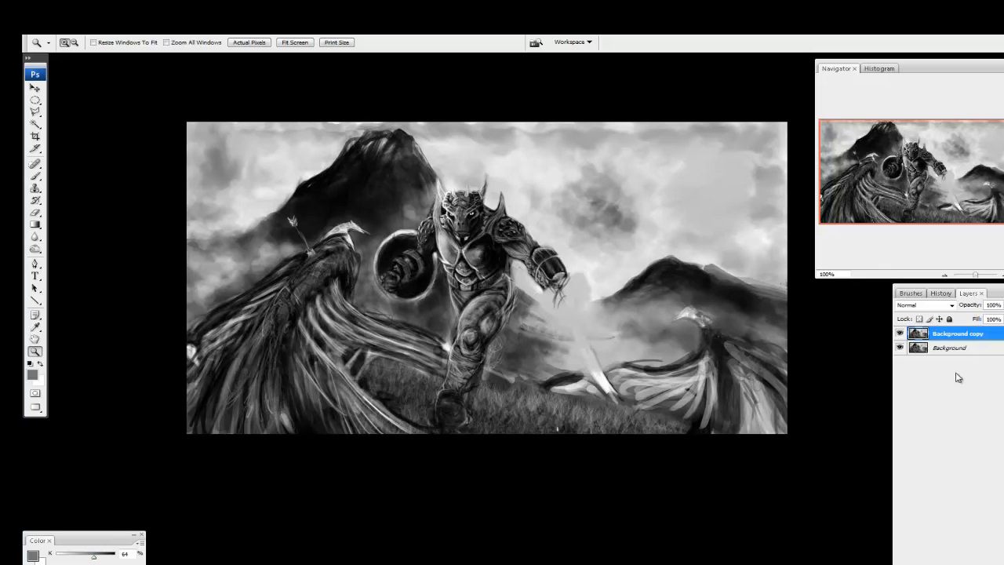
pyautogui.click(36, 176)
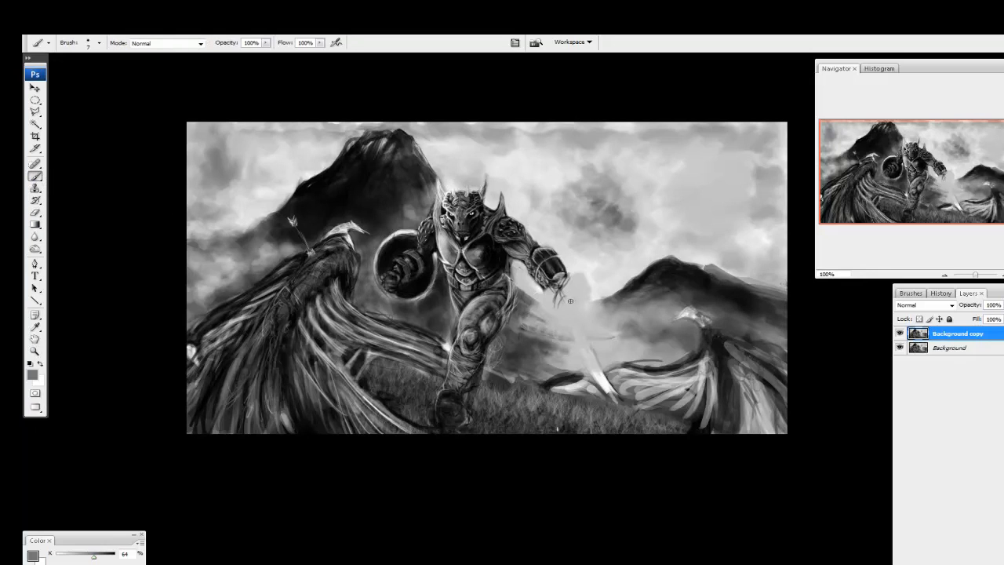
pyautogui.hotkey('ctrl', 'shift', 'alt', 'n')
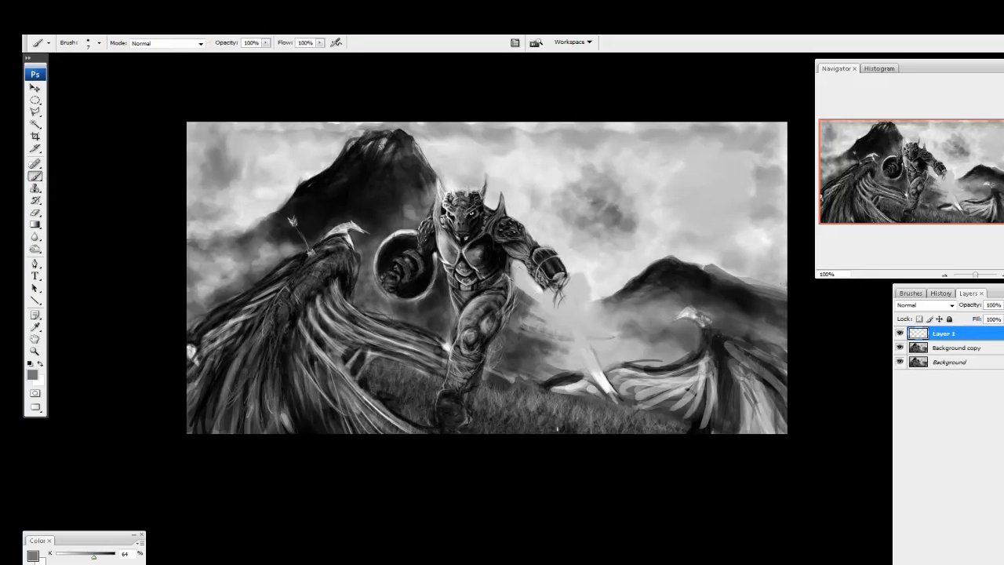
pyautogui.moveTo(191, 113); pyautogui.dragTo(186, 233)
pyautogui.moveTo(79, 555); pyautogui.dragTo(57, 555)
pyautogui.moveTo(180, 124)
pyautogui.mouseDown()
pyautogui.moveTo(741, 118)
pyautogui.moveTo(798, 292)
pyautogui.moveTo(395, 430)
pyautogui.moveTo(183, 248)
pyautogui.moveTo(196, 159)
pyautogui.mouseUp()
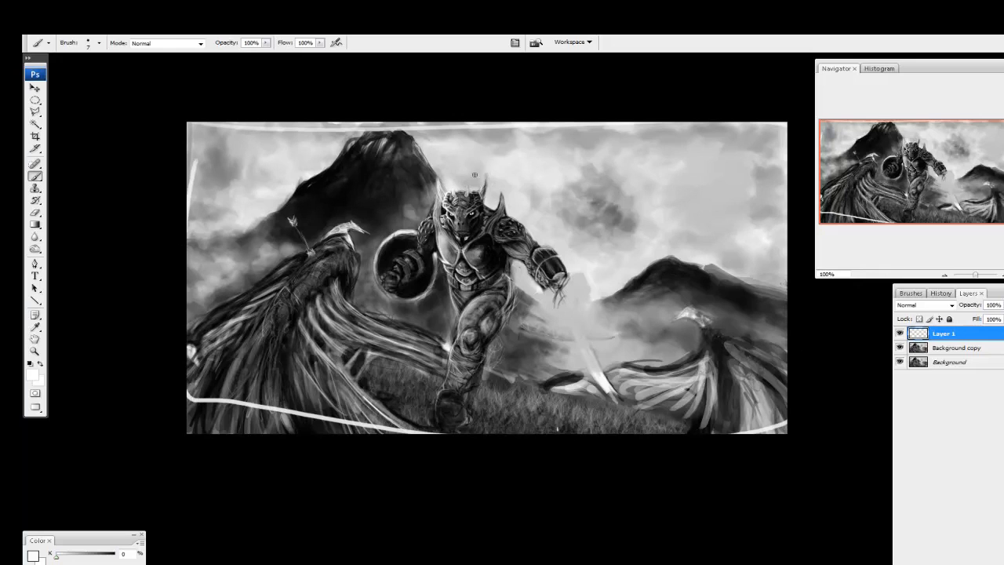
pyautogui.moveTo(469, 129); pyautogui.dragTo(497, 433)
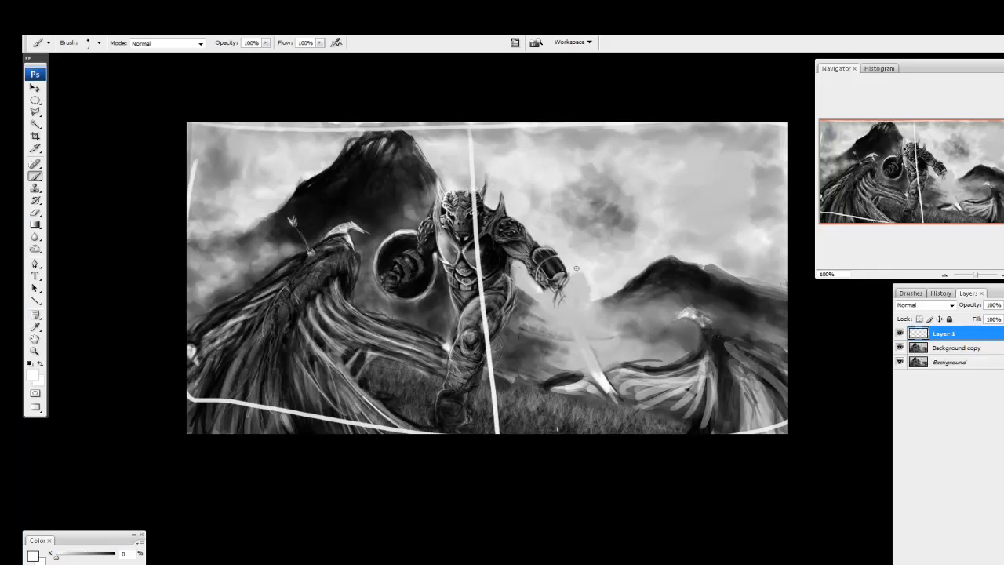
pyautogui.moveTo(185, 428); pyautogui.dragTo(187, 394)
pyautogui.moveTo(489, 435); pyautogui.dragTo(224, 441)
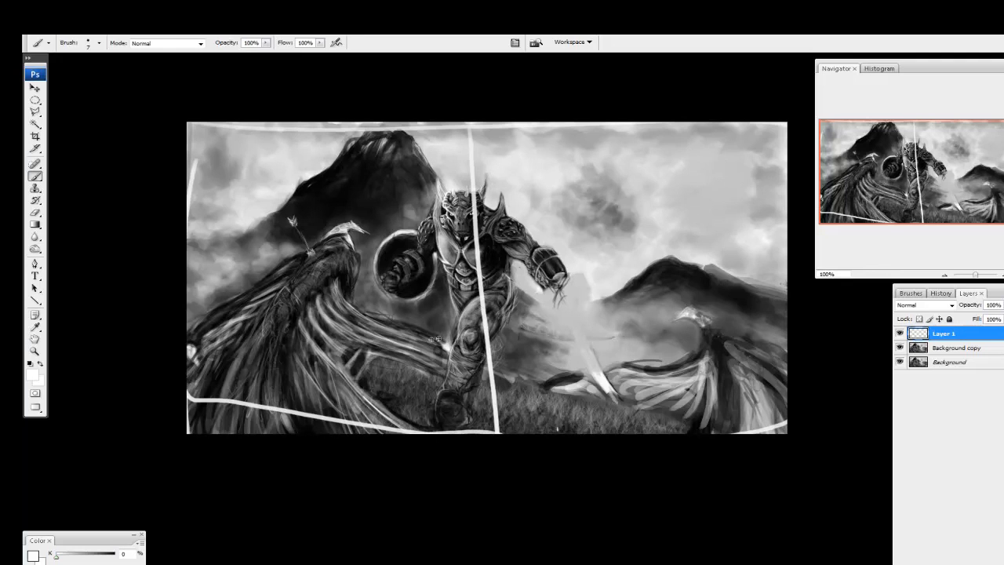
# Paint white strokes and loops over the left half, marking the large bird, the mountain and the warrior
pyautogui.moveTo(216, 341)
pyautogui.mouseDown()
pyautogui.moveTo(381, 223)
pyautogui.moveTo(362, 370)
pyautogui.moveTo(416, 431)
pyautogui.mouseUp()
pyautogui.moveTo(349, 227)
pyautogui.mouseDown()
pyautogui.moveTo(234, 362)
pyautogui.moveTo(213, 404)
pyautogui.mouseUp()
pyautogui.moveTo(466, 200)
pyautogui.mouseDown()
pyautogui.moveTo(443, 415)
pyautogui.moveTo(402, 301)
pyautogui.moveTo(486, 196)
pyautogui.mouseUp()
pyautogui.moveTo(409, 142)
pyautogui.mouseDown()
pyautogui.moveTo(456, 226)
pyautogui.moveTo(279, 225)
pyautogui.moveTo(286, 200)
pyautogui.moveTo(388, 131)
pyautogui.moveTo(446, 179)
pyautogui.moveTo(458, 245)
pyautogui.moveTo(315, 299)
pyautogui.mouseUp()
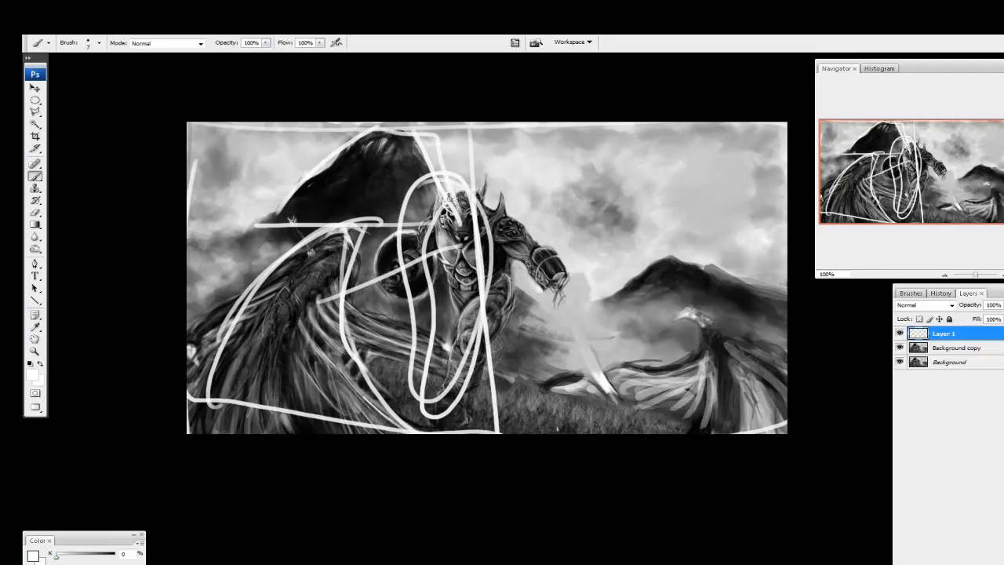
pyautogui.moveTo(276, 147)
pyautogui.mouseDown()
pyautogui.moveTo(369, 337)
pyautogui.moveTo(265, 429)
pyautogui.moveTo(314, 235)
pyautogui.moveTo(395, 152)
pyautogui.mouseUp()
pyautogui.moveTo(355, 188); pyautogui.dragTo(390, 304)
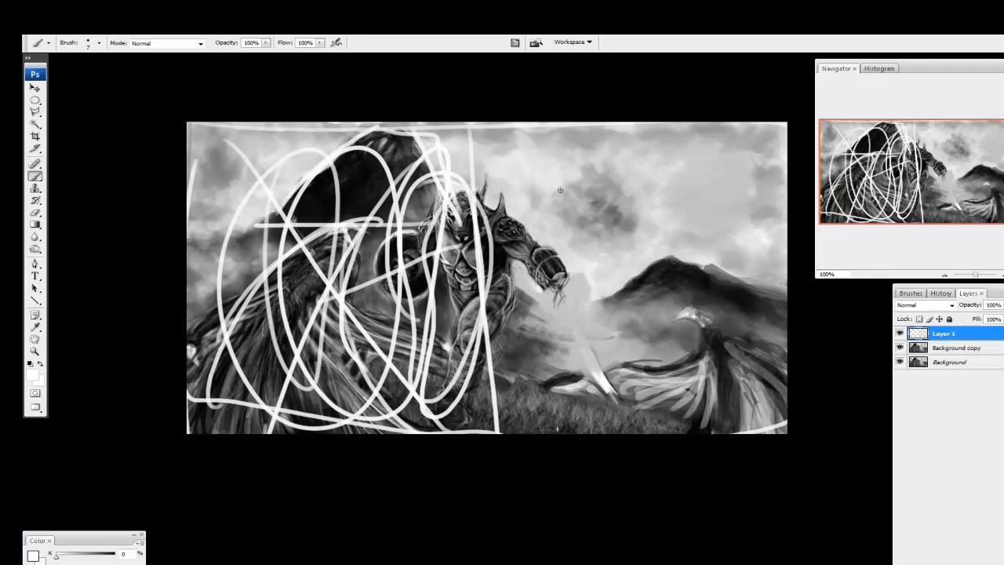
# Outline the open areas of the right half in white and draw direction lines linking the warrior with both birds
pyautogui.moveTo(515, 158)
pyautogui.mouseDown()
pyautogui.moveTo(497, 297)
pyautogui.moveTo(586, 309)
pyautogui.moveTo(684, 255)
pyautogui.moveTo(757, 288)
pyautogui.moveTo(790, 245)
pyautogui.moveTo(777, 138)
pyautogui.moveTo(667, 114)
pyautogui.moveTo(474, 126)
pyautogui.mouseUp()
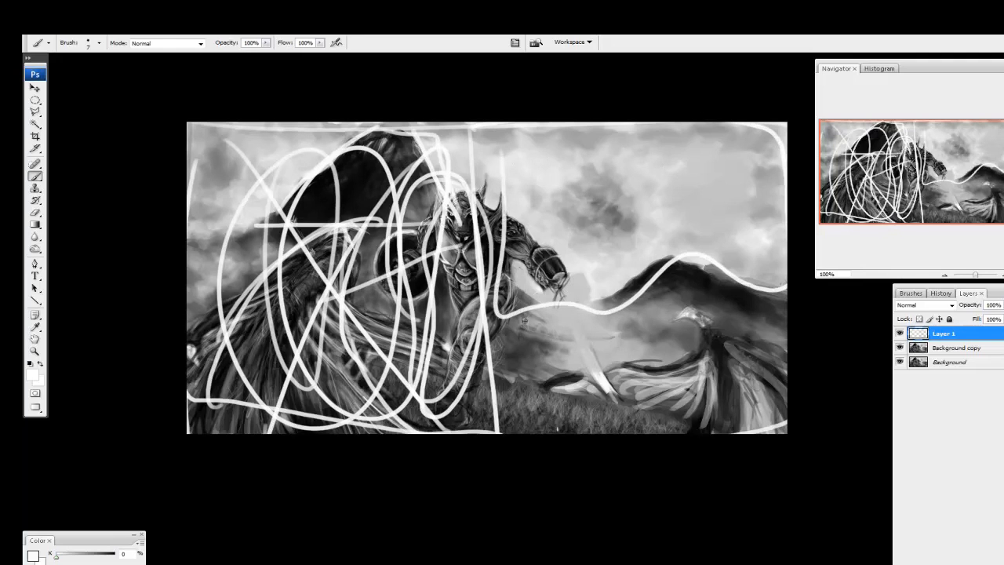
pyautogui.moveTo(524, 320)
pyautogui.mouseDown()
pyautogui.moveTo(588, 424)
pyautogui.moveTo(679, 411)
pyautogui.moveTo(653, 357)
pyautogui.moveTo(701, 322)
pyautogui.moveTo(759, 347)
pyautogui.moveTo(586, 289)
pyautogui.mouseUp()
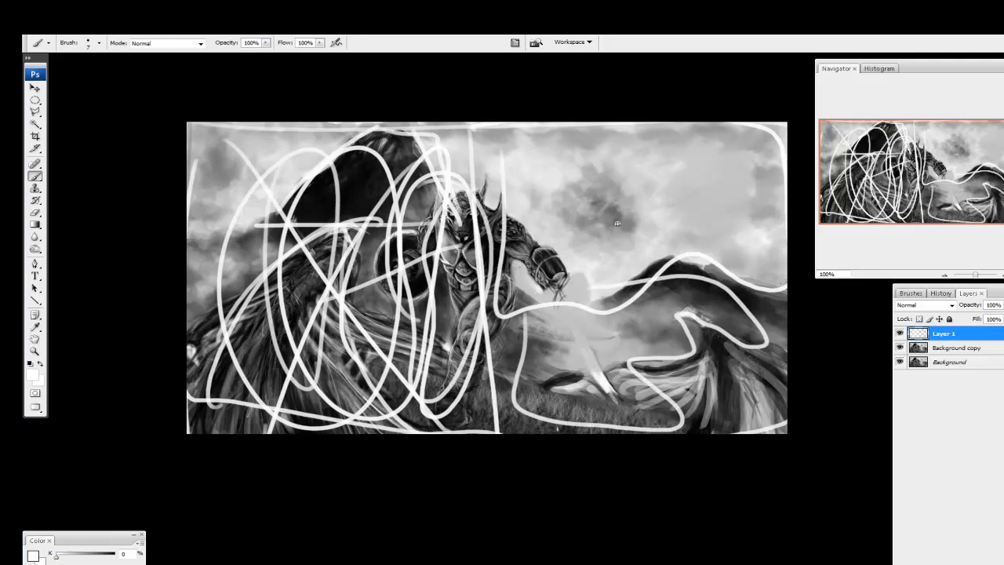
pyautogui.moveTo(642, 201)
pyautogui.mouseDown()
pyautogui.moveTo(313, 235)
pyautogui.moveTo(337, 216)
pyautogui.mouseUp()
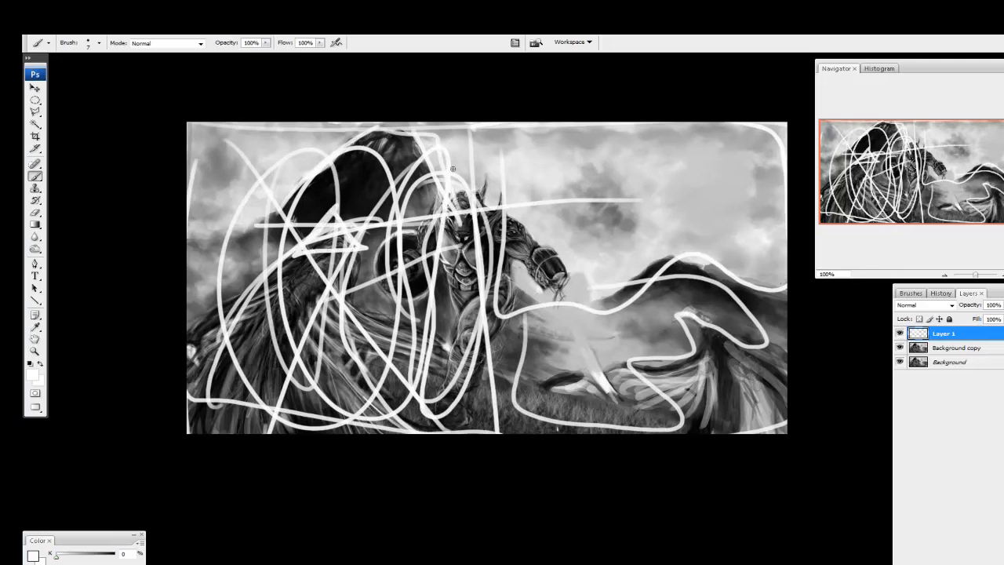
pyautogui.moveTo(452, 168)
pyautogui.mouseDown()
pyautogui.moveTo(748, 402)
pyautogui.moveTo(667, 382)
pyautogui.moveTo(731, 382)
pyautogui.moveTo(749, 409)
pyautogui.mouseUp()
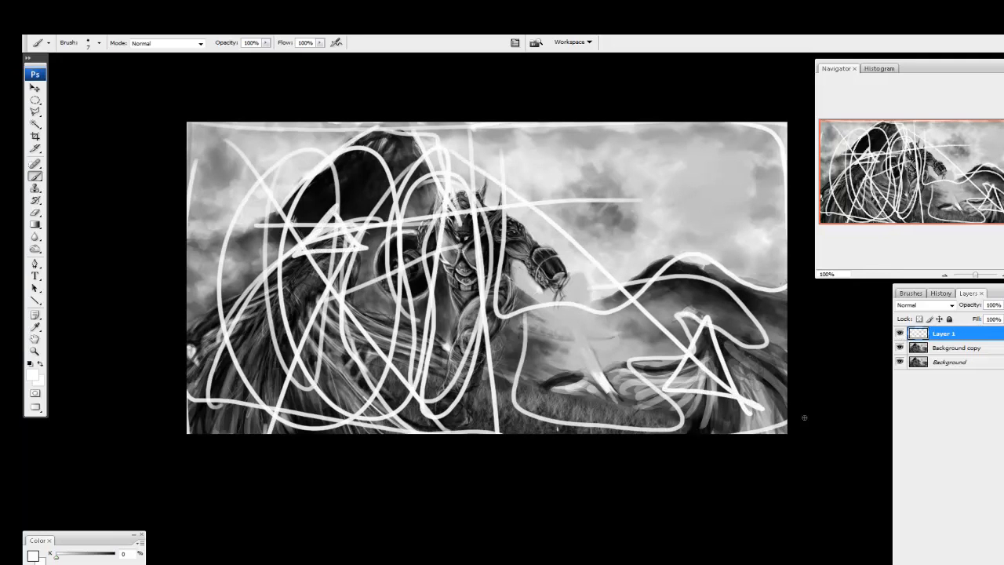
# Hide Layer 1 and add a new layer directly above Background, filled with 68% gray
pyautogui.click(900, 333)
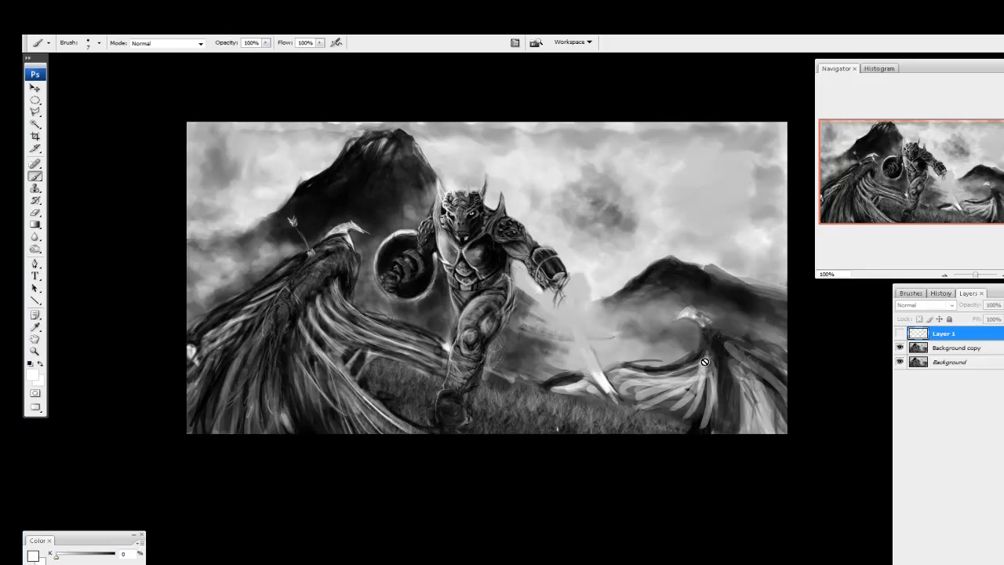
pyautogui.click(957, 347)
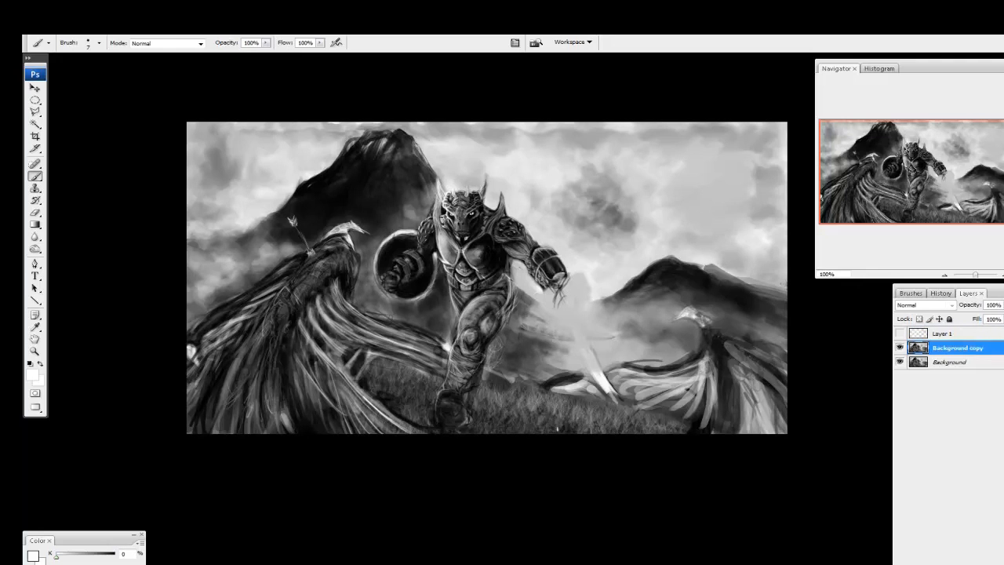
pyautogui.click(957, 362)
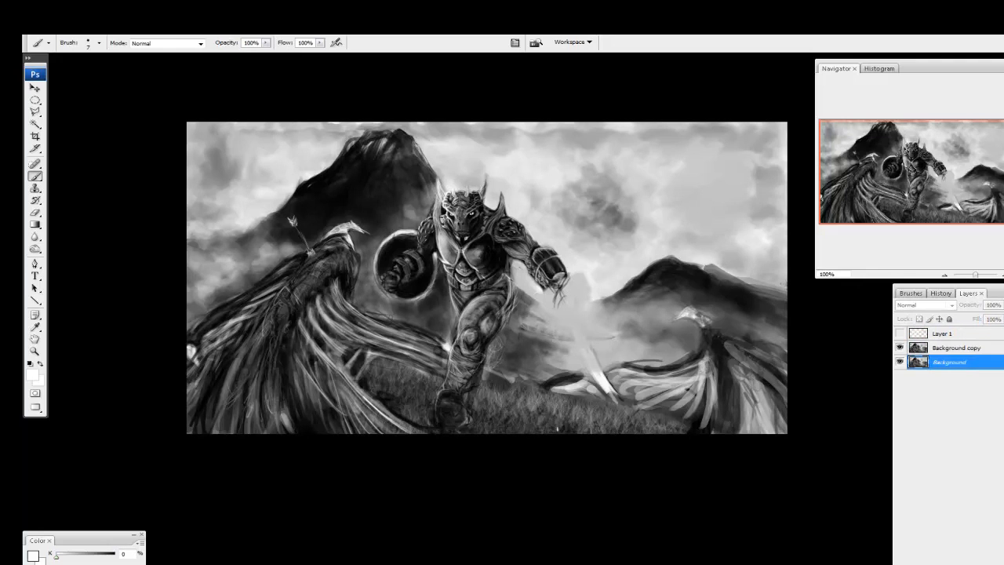
pyautogui.hotkey('ctrl', 'shift', 'alt', 'n')
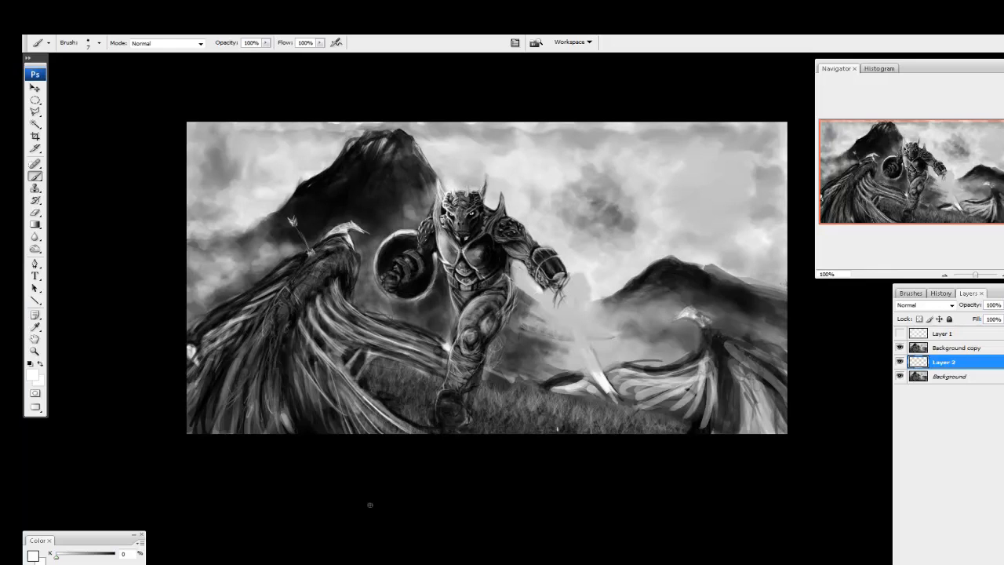
pyautogui.moveTo(93, 559); pyautogui.dragTo(96, 558)
pyautogui.hotkey('alt', 'BackSpace')
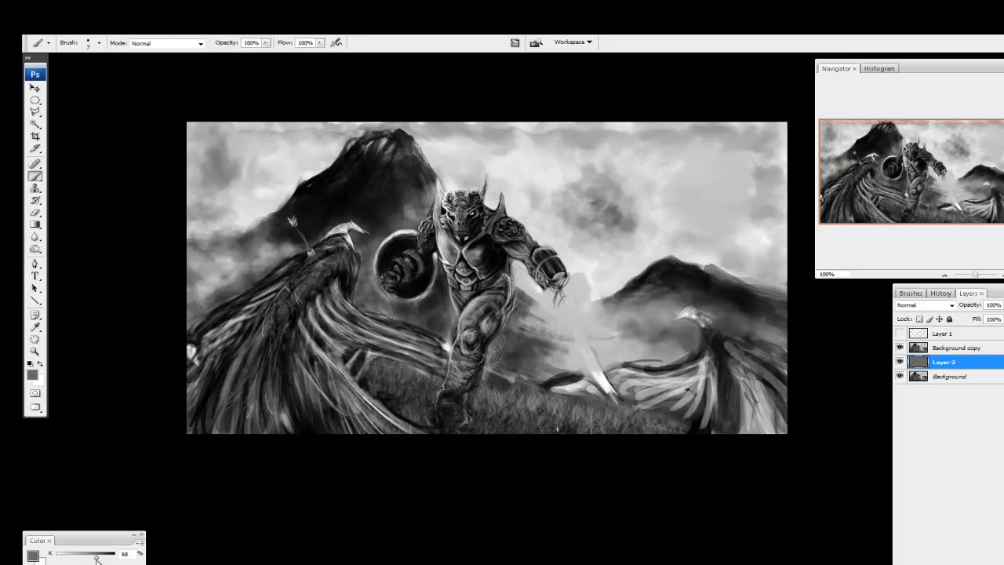
# On the Background copy layer, trace a polygonal lasso selection around the warrior, including his shield and sword
pyautogui.click(950, 349)
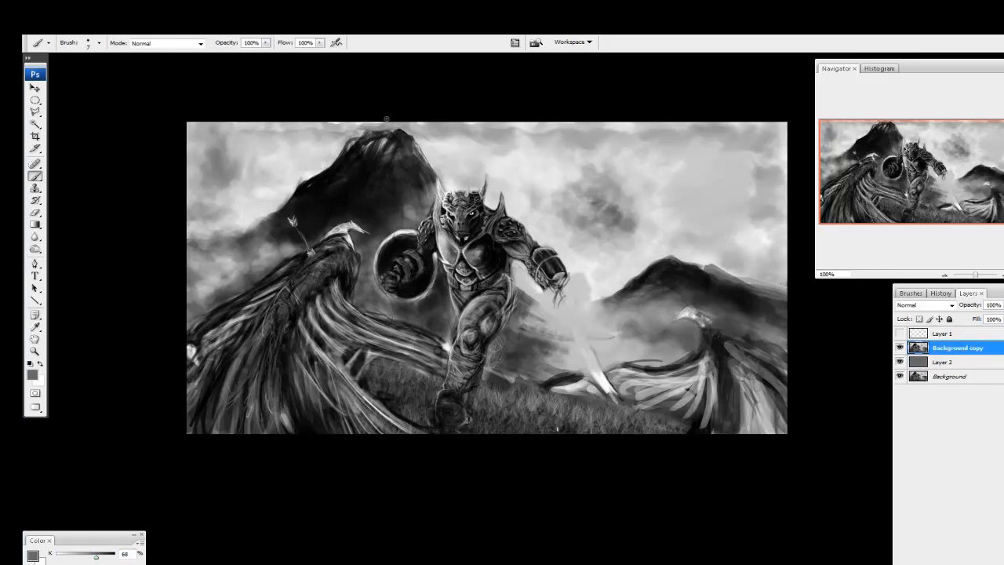
pyautogui.click(35, 111)
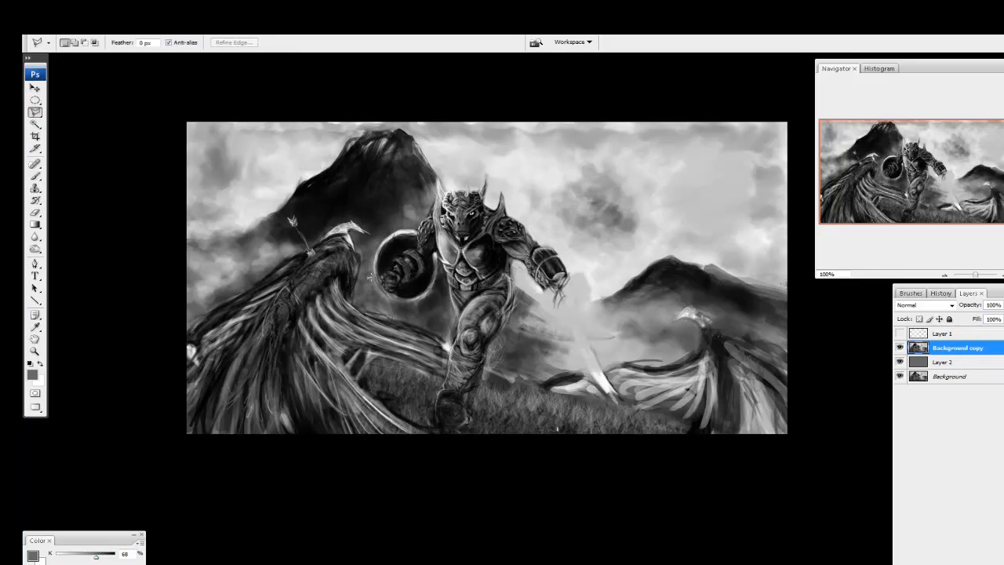
pyautogui.moveTo(370, 276); pyautogui.dragTo(380, 233)
pyautogui.moveTo(499, 193); pyautogui.dragTo(560, 259)
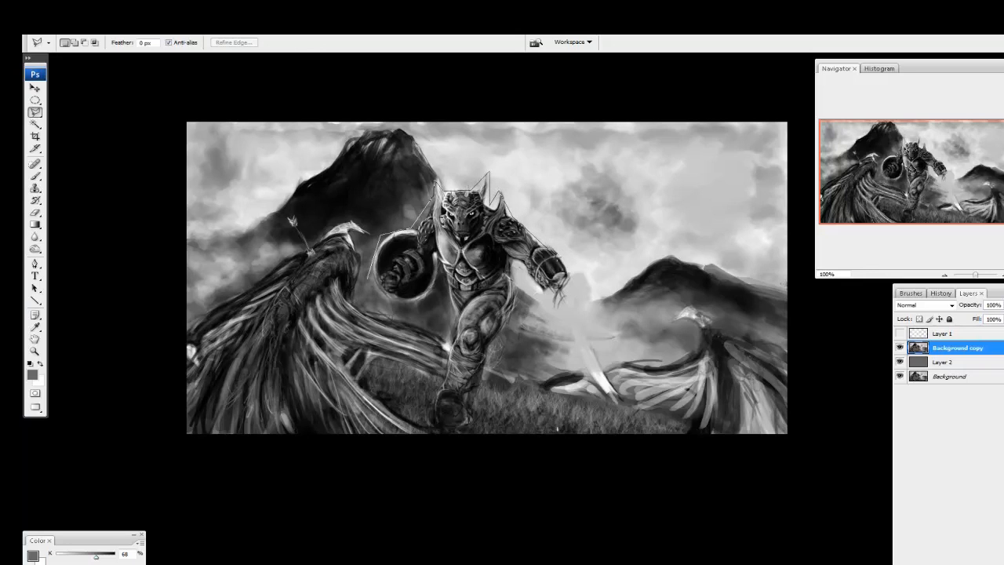
pyautogui.moveTo(566, 295)
pyautogui.mouseDown()
pyautogui.moveTo(607, 381)
pyautogui.moveTo(626, 399)
pyautogui.moveTo(591, 369)
pyautogui.moveTo(555, 292)
pyautogui.mouseUp()
pyautogui.moveTo(508, 313)
pyautogui.mouseDown()
pyautogui.moveTo(466, 424)
pyautogui.moveTo(456, 315)
pyautogui.moveTo(371, 280)
pyautogui.mouseUp()
pyautogui.press('v')
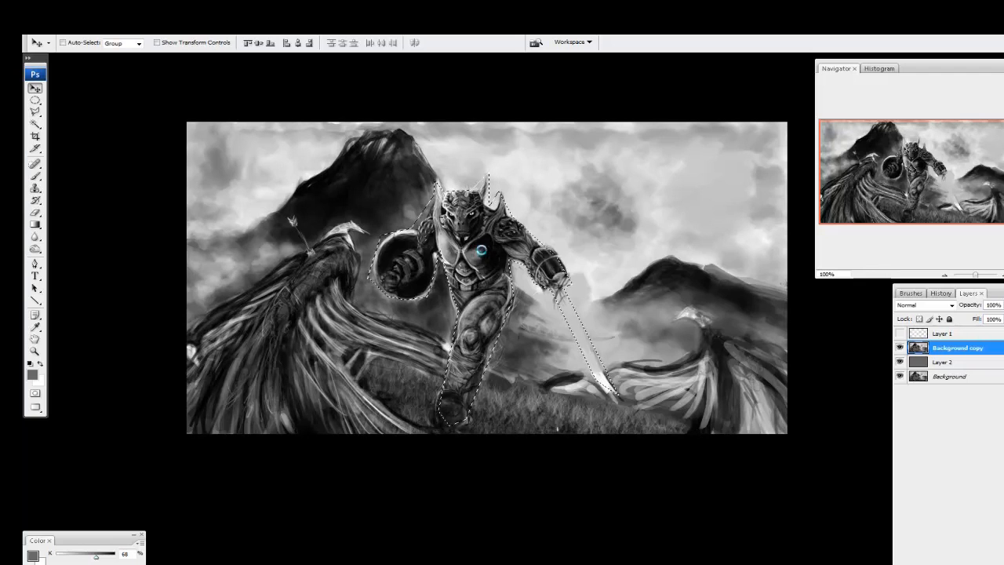
# Move the selected warrior to the right third of the painting, in front of the right-hand bird, and deselect him
pyautogui.moveTo(480, 258); pyautogui.dragTo(627, 245)
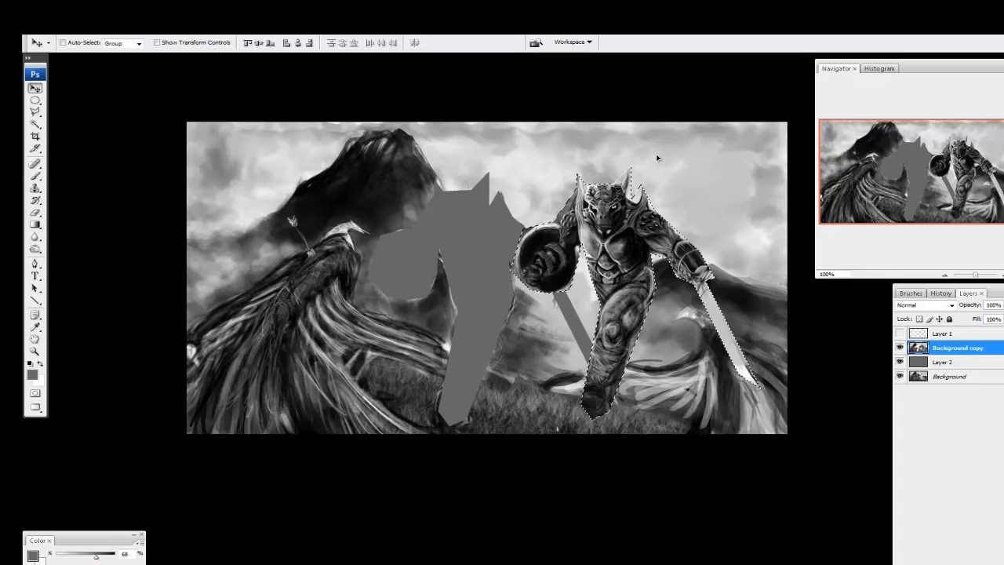
pyautogui.moveTo(635, 250)
pyautogui.mouseDown()
pyautogui.moveTo(642, 239)
pyautogui.moveTo(628, 267)
pyautogui.mouseUp()
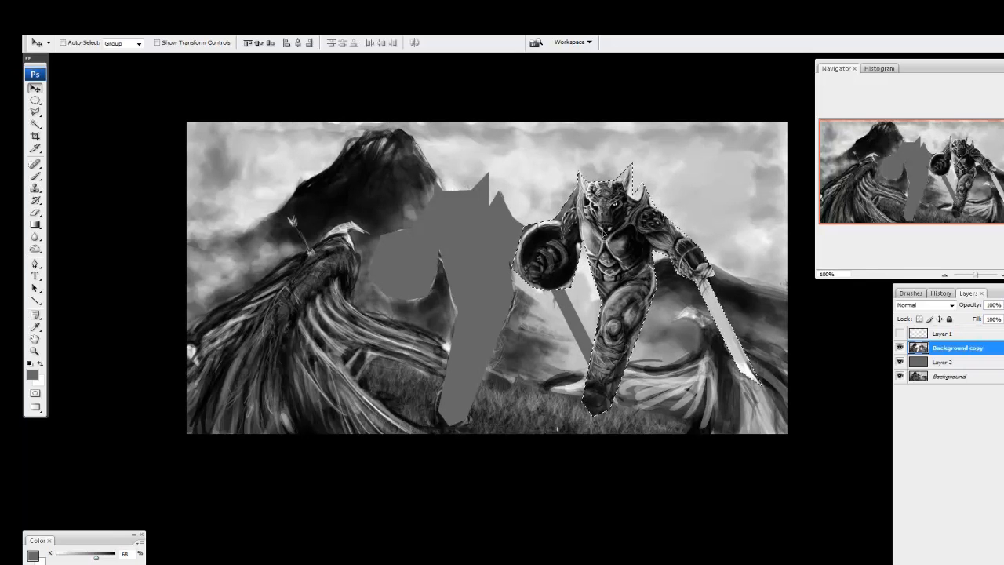
pyautogui.hotkey('ctrl', 'd')
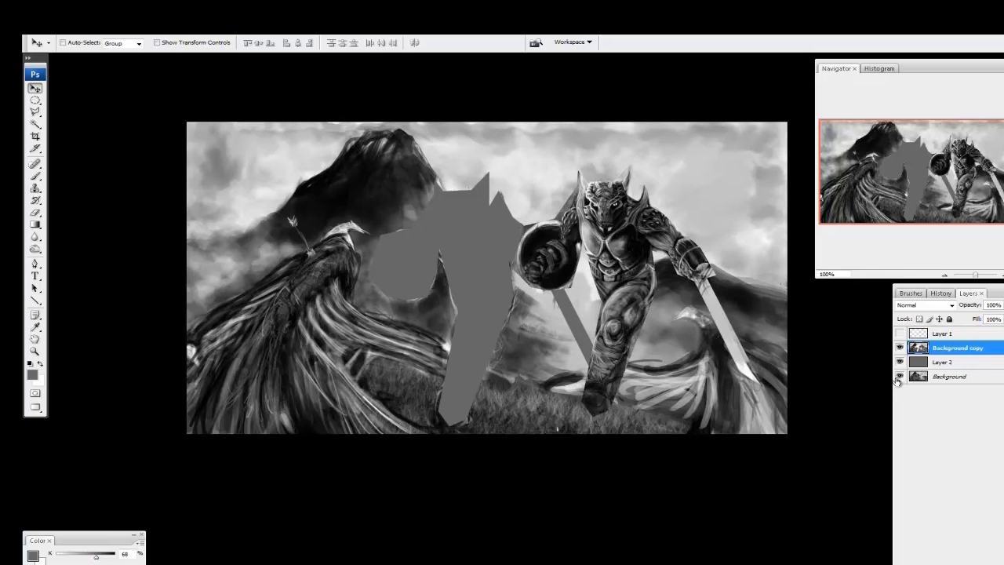
# Delete the hidden Layer 1 and add a new empty layer on top, with white as the foreground color
pyautogui.click(919, 339)
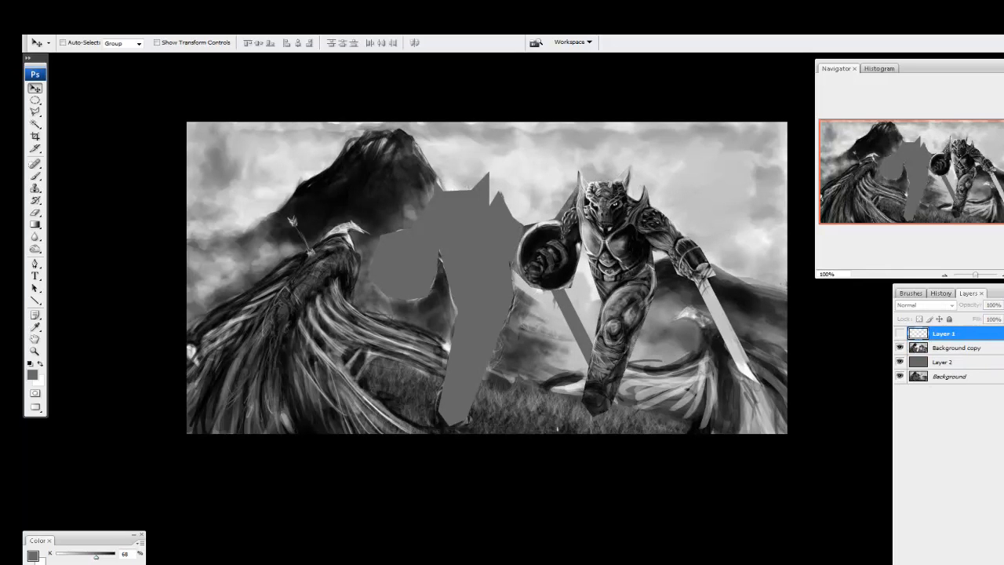
pyautogui.press('Delete')
pyautogui.hotkey('ctrl', 'shift', 'alt', 'n')
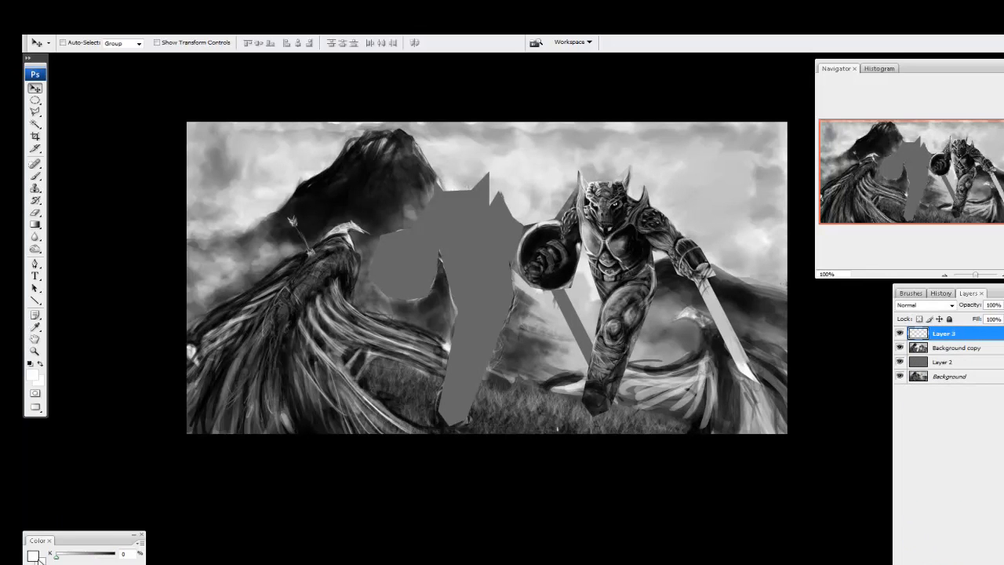
# Brush a white rule-of-thirds grid across the painting with two vertical and two horizontal lines
pyautogui.press('b')
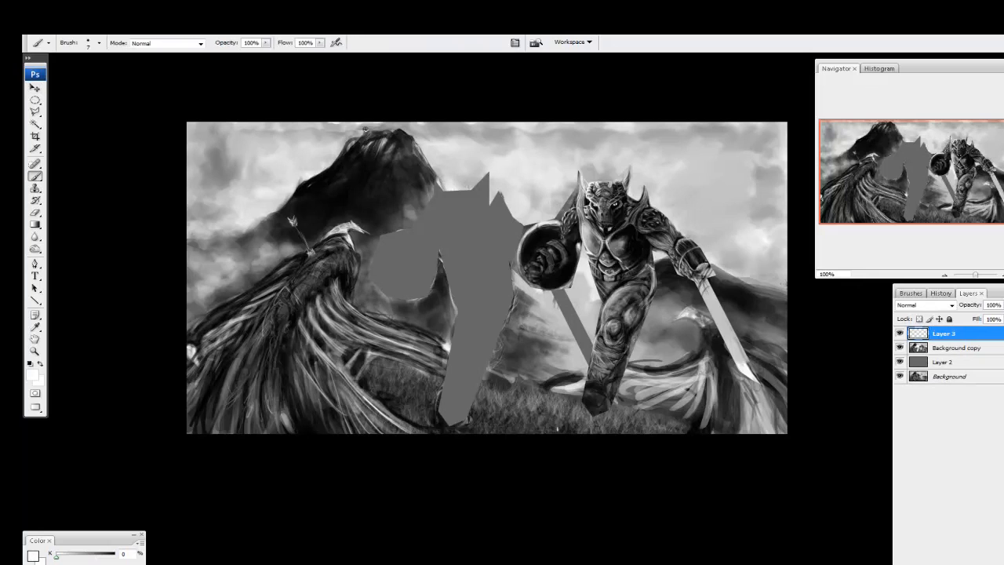
pyautogui.moveTo(370, 119); pyautogui.dragTo(392, 433)
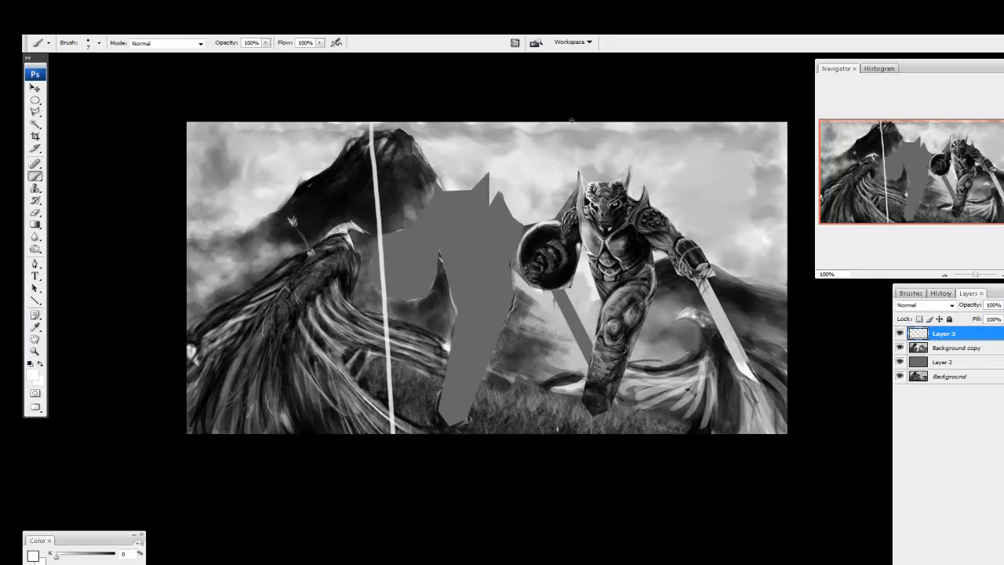
pyautogui.moveTo(570, 119); pyautogui.dragTo(578, 433)
pyautogui.moveTo(147, 221); pyautogui.dragTo(824, 206)
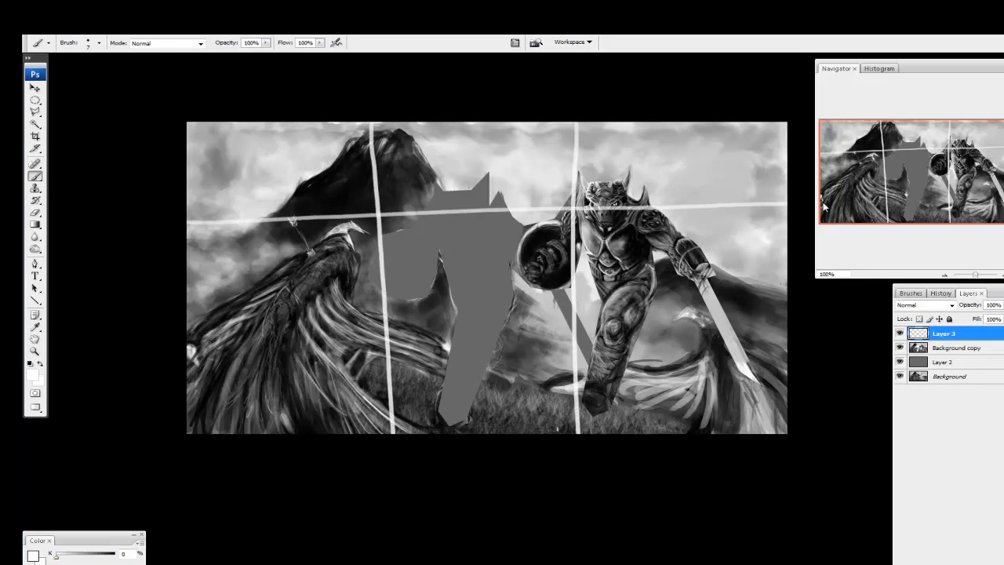
pyautogui.moveTo(185, 338); pyautogui.dragTo(799, 312)
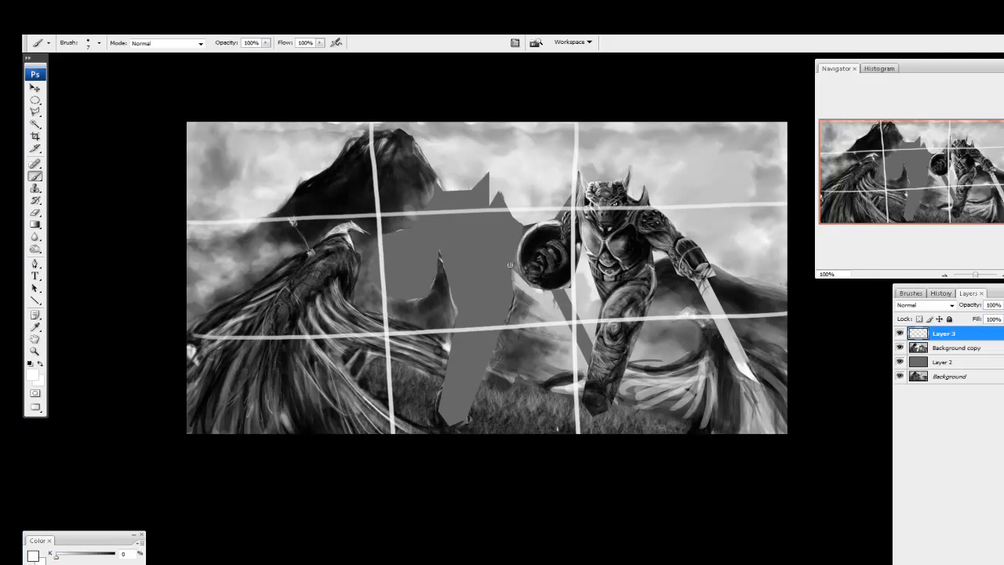
# Add vertical strokes through the warrior's position and circle the four intersections of the thirds grid in white
pyautogui.moveTo(588, 121)
pyautogui.mouseDown()
pyautogui.moveTo(566, 433)
pyautogui.moveTo(606, 433)
pyautogui.mouseUp()
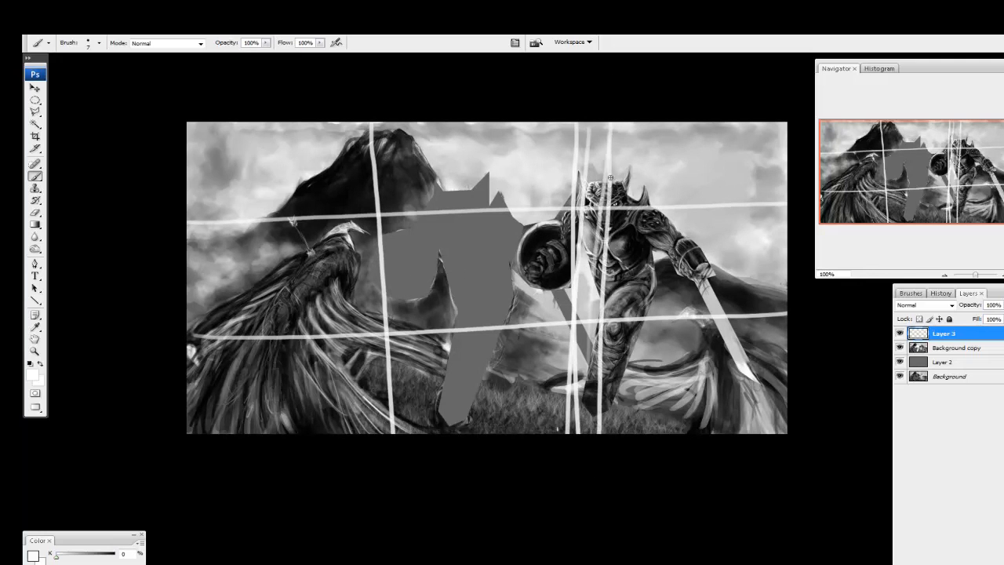
pyautogui.moveTo(600, 207); pyautogui.dragTo(597, 207)
pyautogui.moveTo(386, 217); pyautogui.dragTo(383, 212)
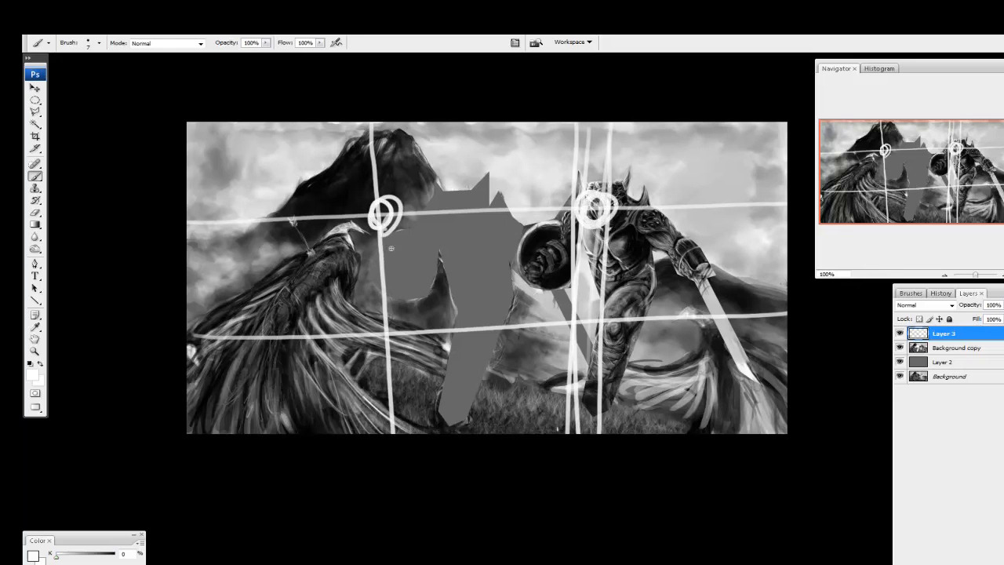
pyautogui.moveTo(384, 318); pyautogui.dragTo(386, 330)
pyautogui.moveTo(580, 329)
pyautogui.mouseDown()
pyautogui.moveTo(604, 319)
pyautogui.moveTo(600, 435)
pyautogui.mouseUp()
# Retrace the thirds grid lines with additional white strokes, adding further vertical strokes down through the warrior
pyautogui.moveTo(389, 100); pyautogui.dragTo(398, 449)
pyautogui.moveTo(160, 229); pyautogui.dragTo(792, 205)
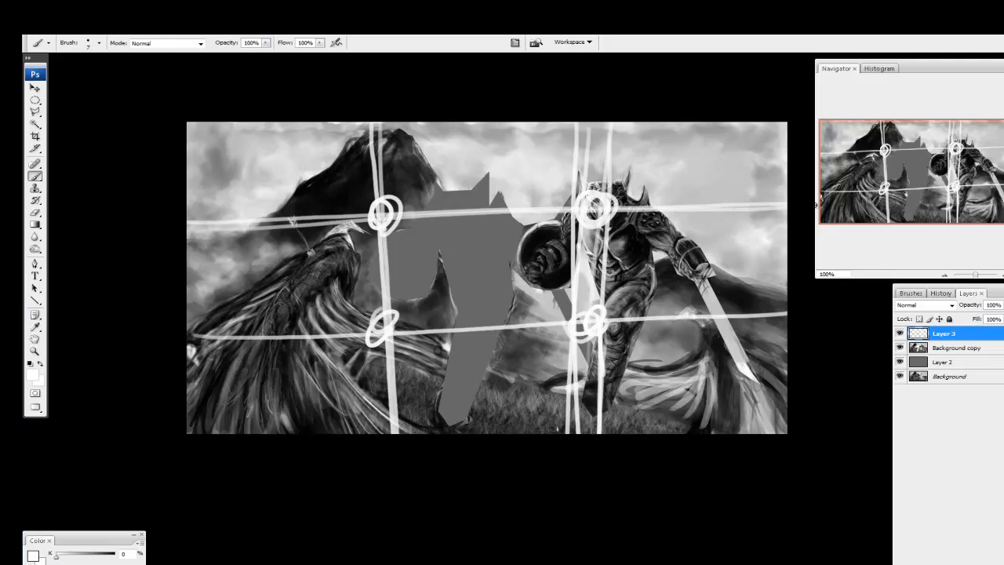
pyautogui.moveTo(601, 218); pyautogui.dragTo(606, 436)
pyautogui.moveTo(227, 335)
pyautogui.mouseDown()
pyautogui.moveTo(423, 315)
pyautogui.moveTo(572, 317)
pyautogui.mouseUp()
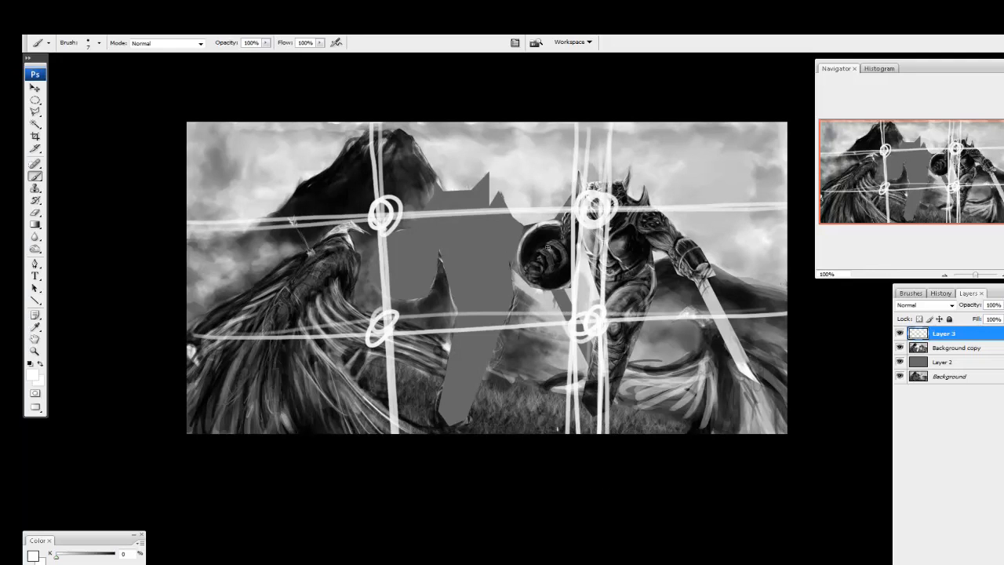
pyautogui.moveTo(610, 130); pyautogui.dragTo(619, 434)
pyautogui.moveTo(596, 197); pyautogui.dragTo(600, 434)
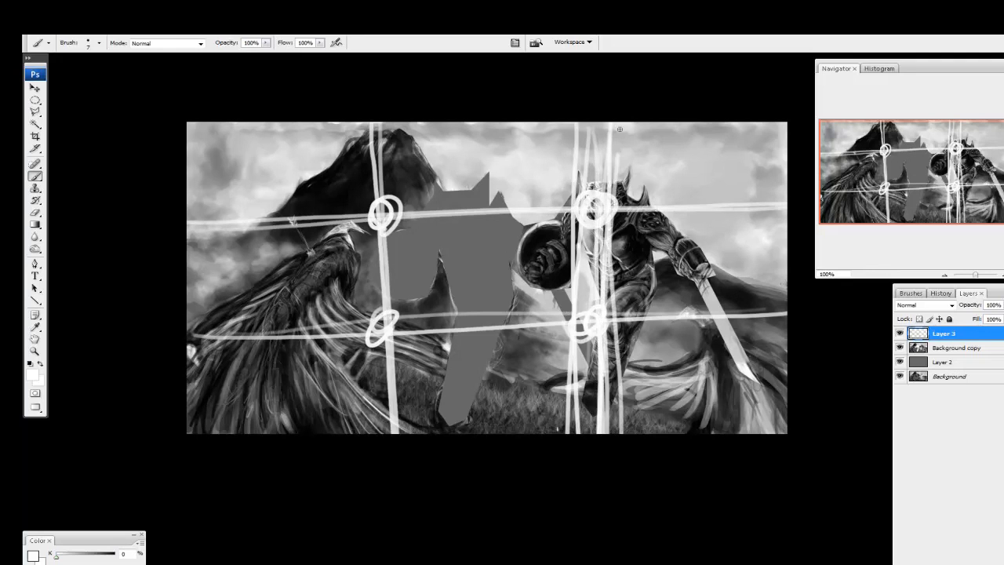
# Add more white vertical strokes through the warrior and fill in the circle at the grid intersection over his head
pyautogui.moveTo(605, 122); pyautogui.dragTo(613, 312)
pyautogui.moveTo(621, 221); pyautogui.dragTo(613, 434)
pyautogui.moveTo(585, 97); pyautogui.dragTo(594, 435)
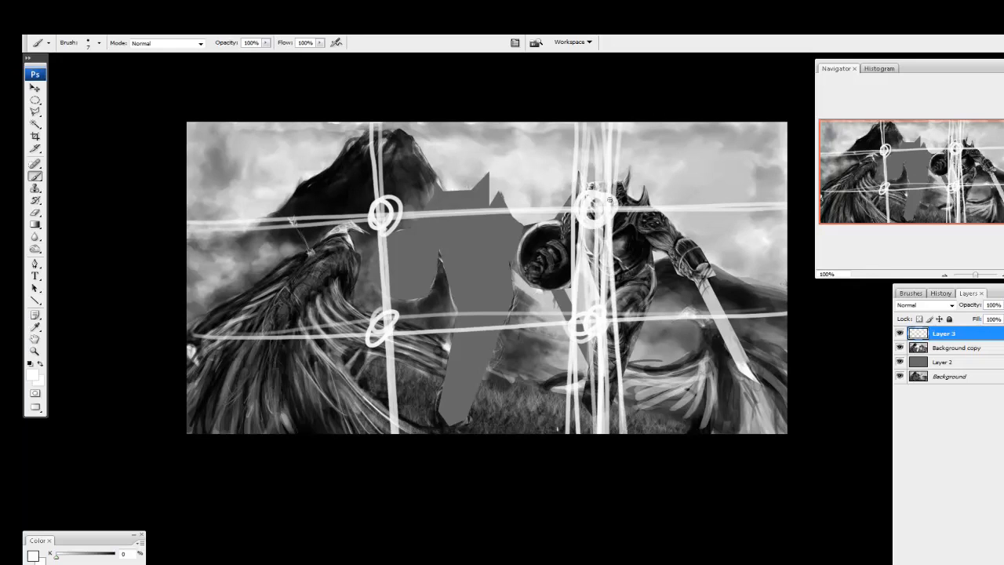
pyautogui.moveTo(598, 198)
pyautogui.mouseDown()
pyautogui.moveTo(590, 206)
pyautogui.moveTo(614, 214)
pyautogui.mouseUp()
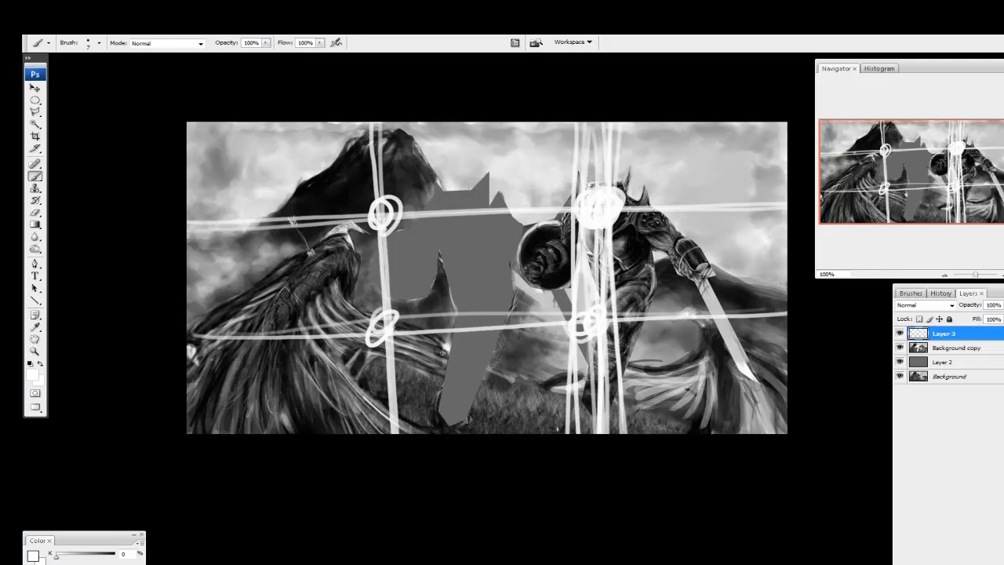
# Brush two extra white horizontal lines across the painting, just below the existing horizontal thirds lines
pyautogui.moveTo(443, 353); pyautogui.dragTo(542, 352)
pyautogui.moveTo(227, 349); pyautogui.dragTo(788, 330)
pyautogui.moveTo(192, 247)
pyautogui.mouseDown()
pyautogui.moveTo(807, 224)
pyautogui.moveTo(218, 244)
pyautogui.mouseUp()
# Add white vertical lines through the painting's center and quarter positions, plus horizontal lines near its upper and lower quarters
pyautogui.moveTo(497, 117); pyautogui.dragTo(506, 537)
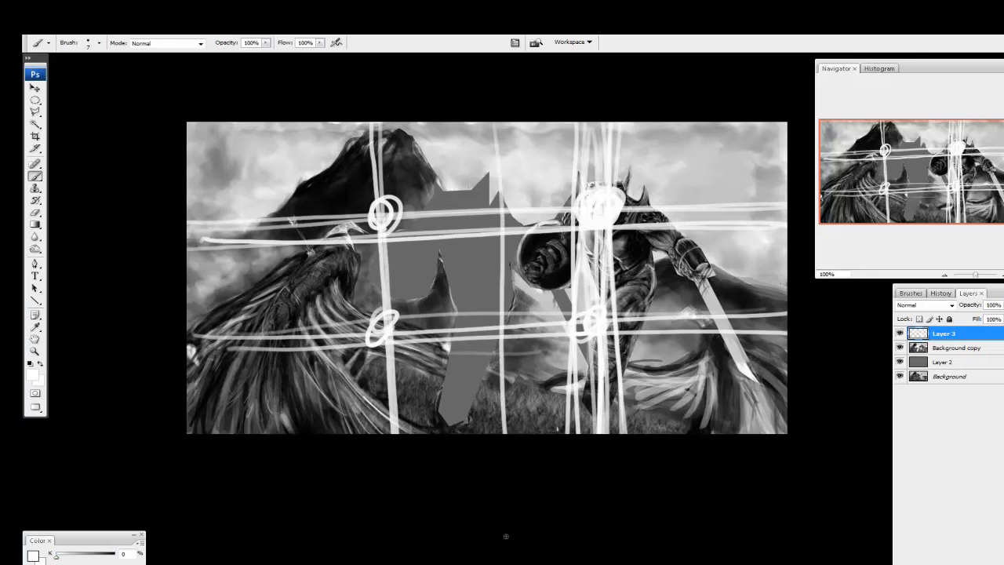
pyautogui.moveTo(695, 119); pyautogui.dragTo(653, 474)
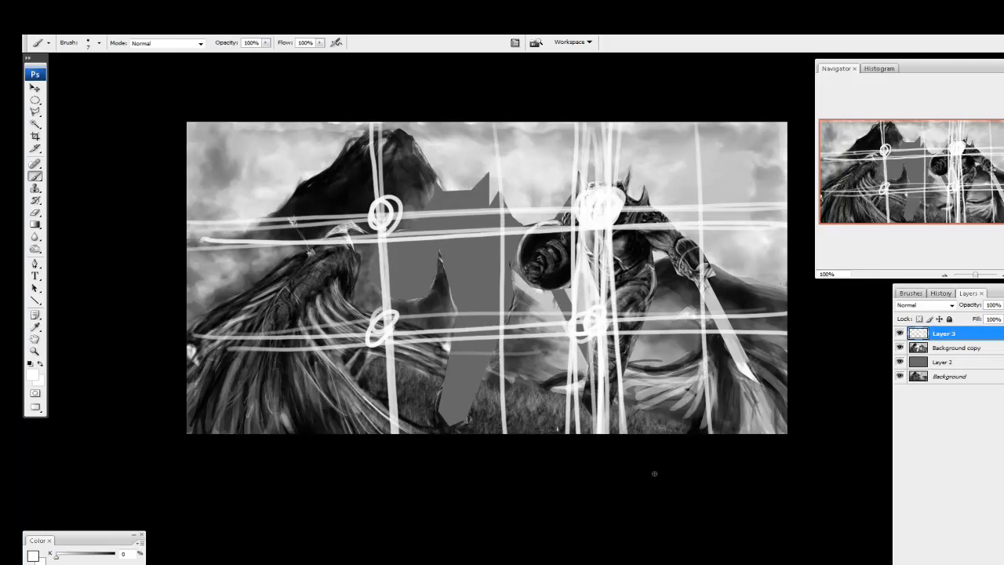
pyautogui.moveTo(290, 110); pyautogui.dragTo(317, 533)
pyautogui.moveTo(129, 395); pyautogui.dragTo(788, 386)
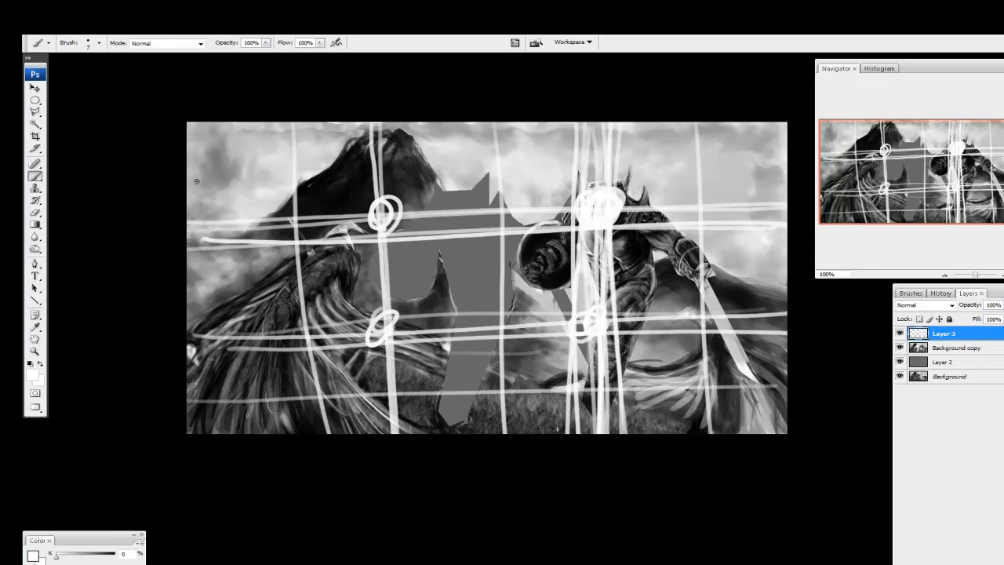
pyautogui.moveTo(192, 182); pyautogui.dragTo(788, 174)
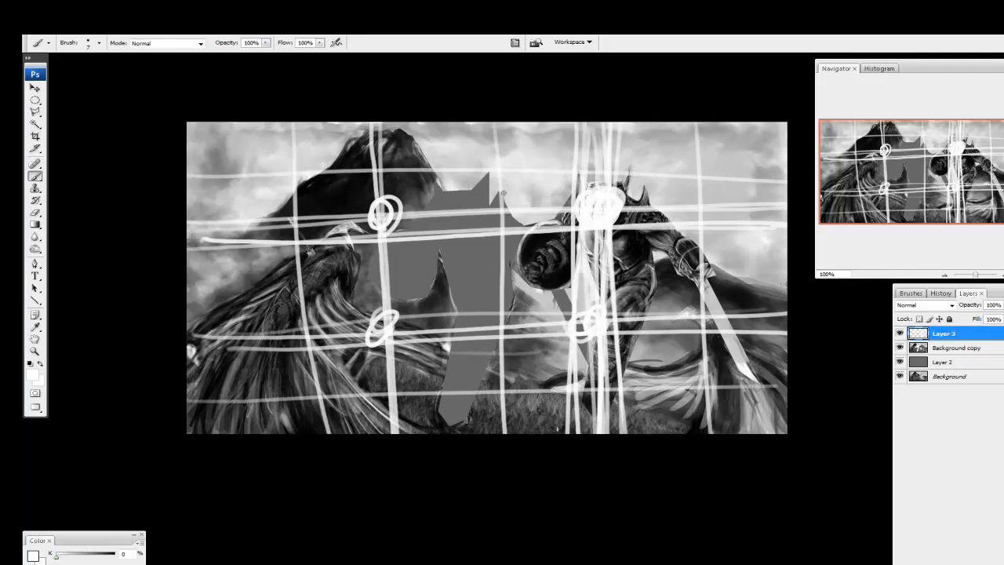
# Retrace the vertical center line, brush a horizontal center line across the painting and circle their crossing
pyautogui.moveTo(502, 119); pyautogui.dragTo(508, 507)
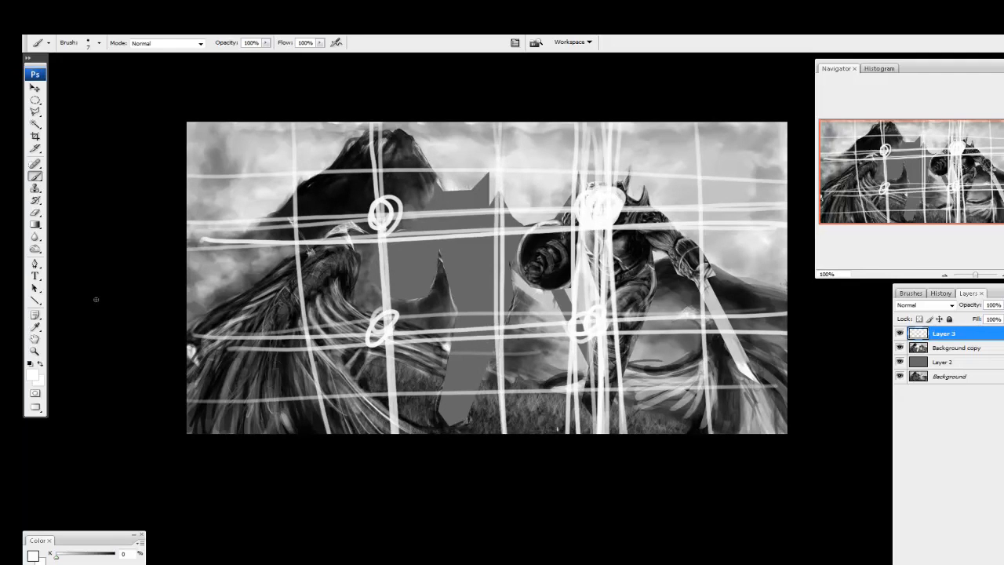
pyautogui.moveTo(207, 291); pyautogui.dragTo(723, 276)
pyautogui.moveTo(315, 286); pyautogui.dragTo(655, 281)
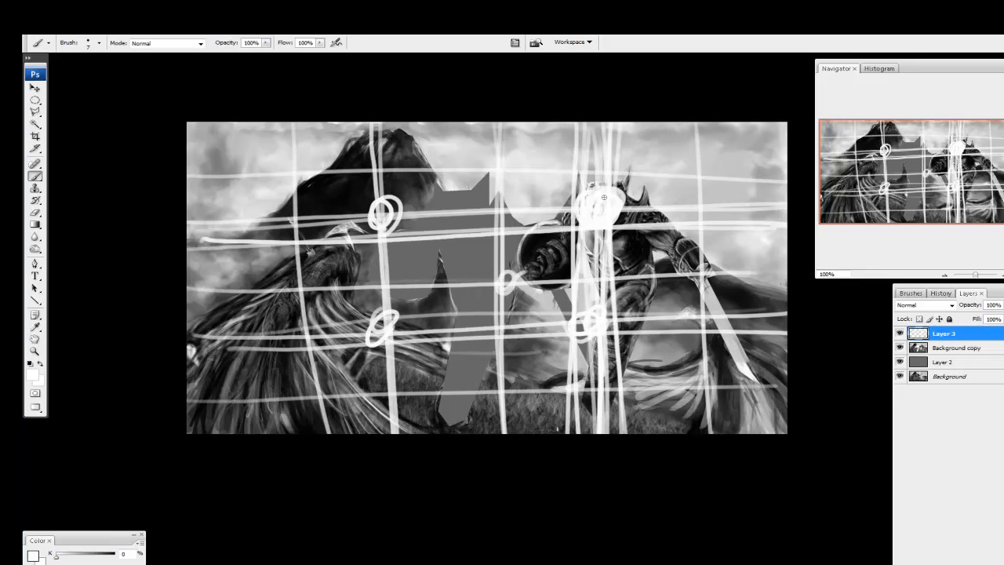
# Hide the Layer 3 grid and cover the upper grey silhouette on Background copy with sampled mountain and sky tones, using a 50 px brush
pyautogui.click(899, 333)
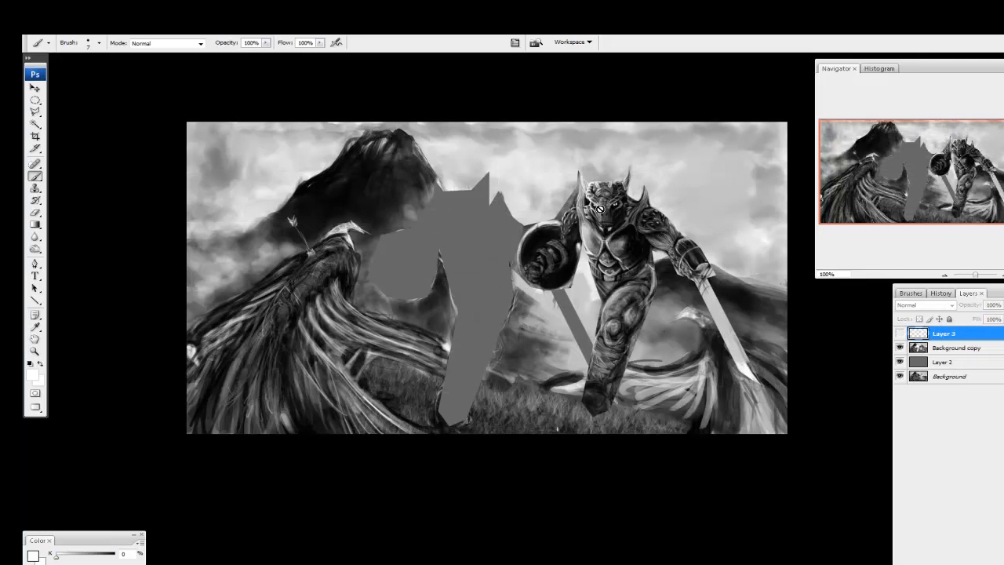
pyautogui.click(977, 351)
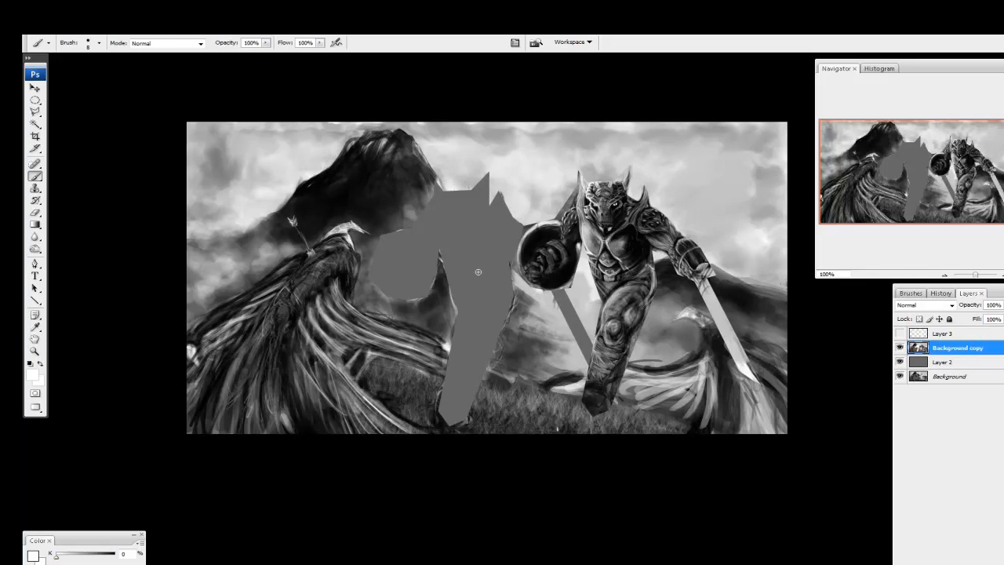
pyautogui.keyDown('alt'); pyautogui.click(399, 211); pyautogui.keyUp('alt')
pyautogui.moveTo(427, 185)
pyautogui.mouseDown()
pyautogui.moveTo(444, 213)
pyautogui.moveTo(499, 248)
pyautogui.mouseUp()
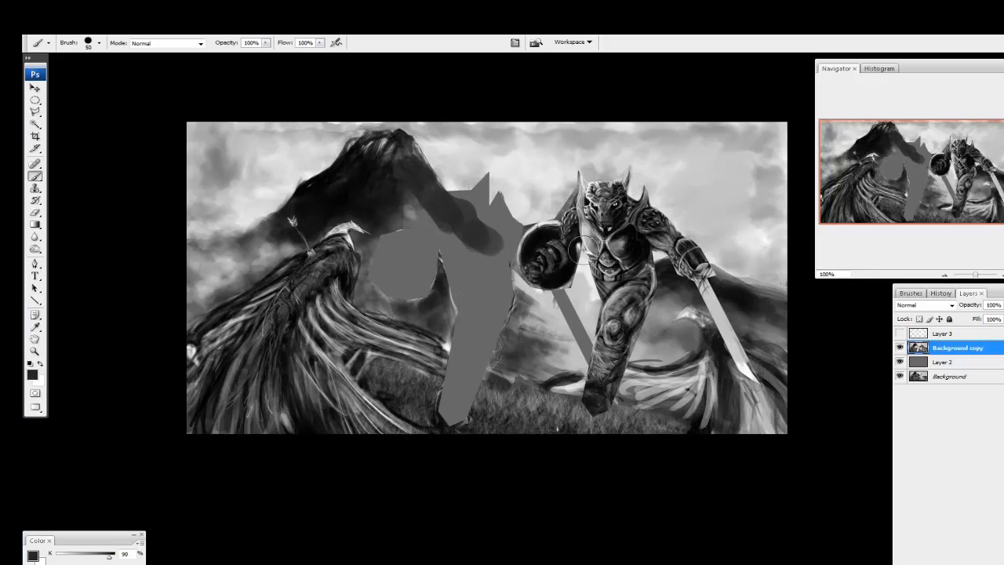
pyautogui.moveTo(470, 224)
pyautogui.mouseDown()
pyautogui.moveTo(495, 251)
pyautogui.moveTo(395, 178)
pyautogui.moveTo(419, 243)
pyautogui.mouseUp()
pyautogui.moveTo(374, 189)
pyautogui.mouseDown()
pyautogui.moveTo(408, 233)
pyautogui.moveTo(471, 279)
pyautogui.moveTo(465, 264)
pyautogui.moveTo(491, 260)
pyautogui.moveTo(417, 257)
pyautogui.moveTo(401, 234)
pyautogui.moveTo(383, 247)
pyautogui.moveTo(385, 270)
pyautogui.moveTo(415, 291)
pyautogui.moveTo(418, 253)
pyautogui.moveTo(448, 258)
pyautogui.moveTo(465, 302)
pyautogui.moveTo(489, 264)
pyautogui.moveTo(505, 278)
pyautogui.moveTo(450, 293)
pyautogui.mouseUp()
pyautogui.keyDown('alt'); pyautogui.click(502, 171); pyautogui.keyUp('alt')
pyautogui.moveTo(502, 171)
pyautogui.mouseDown()
pyautogui.moveTo(511, 195)
pyautogui.moveTo(470, 179)
pyautogui.moveTo(482, 213)
pyautogui.moveTo(520, 217)
pyautogui.mouseUp()
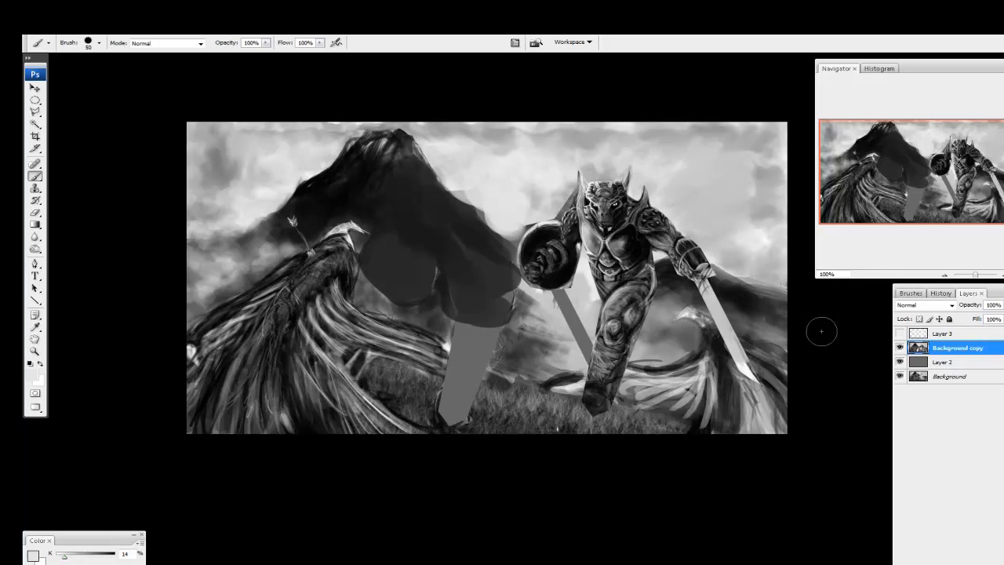
# Repaint the hill behind the warrior's sword in sampled dark grey, raising its slope, and touch up the adjoining light sky areas
pyautogui.keyDown('alt'); pyautogui.click(744, 280); pyautogui.keyUp('alt')
pyautogui.moveTo(748, 248)
pyautogui.mouseDown()
pyautogui.moveTo(777, 224)
pyautogui.moveTo(737, 263)
pyautogui.moveTo(757, 236)
pyautogui.moveTo(744, 267)
pyautogui.moveTo(758, 291)
pyautogui.moveTo(742, 264)
pyautogui.moveTo(737, 293)
pyautogui.moveTo(779, 330)
pyautogui.moveTo(696, 315)
pyautogui.moveTo(673, 328)
pyautogui.moveTo(670, 318)
pyautogui.mouseUp()
pyautogui.keyDown('alt'); pyautogui.click(724, 235); pyautogui.keyUp('alt')
pyautogui.moveTo(724, 235)
pyautogui.mouseDown()
pyautogui.moveTo(712, 235)
pyautogui.moveTo(782, 202)
pyautogui.moveTo(773, 206)
pyautogui.mouseUp()
pyautogui.moveTo(634, 288); pyautogui.dragTo(672, 279)
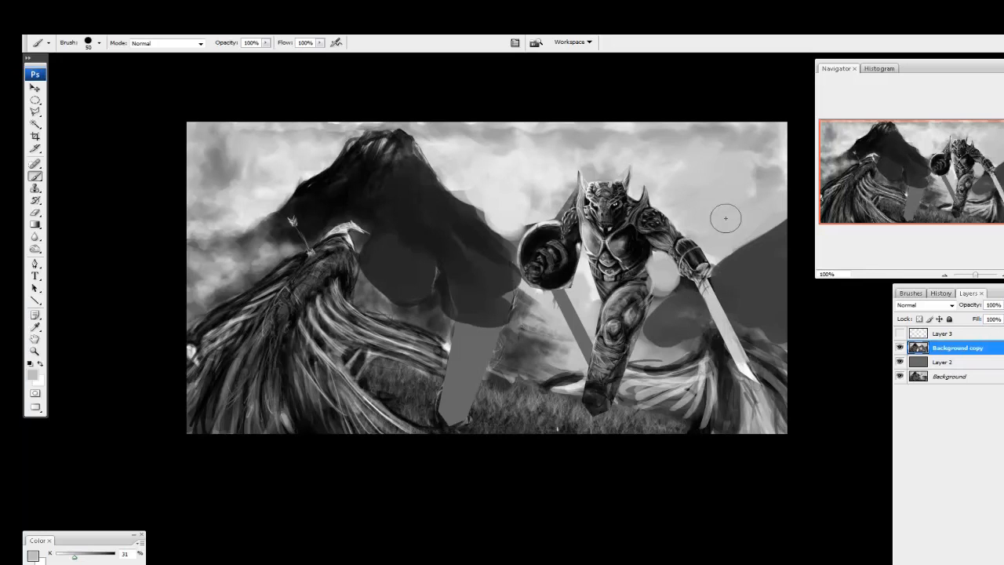
pyautogui.click(728, 296)
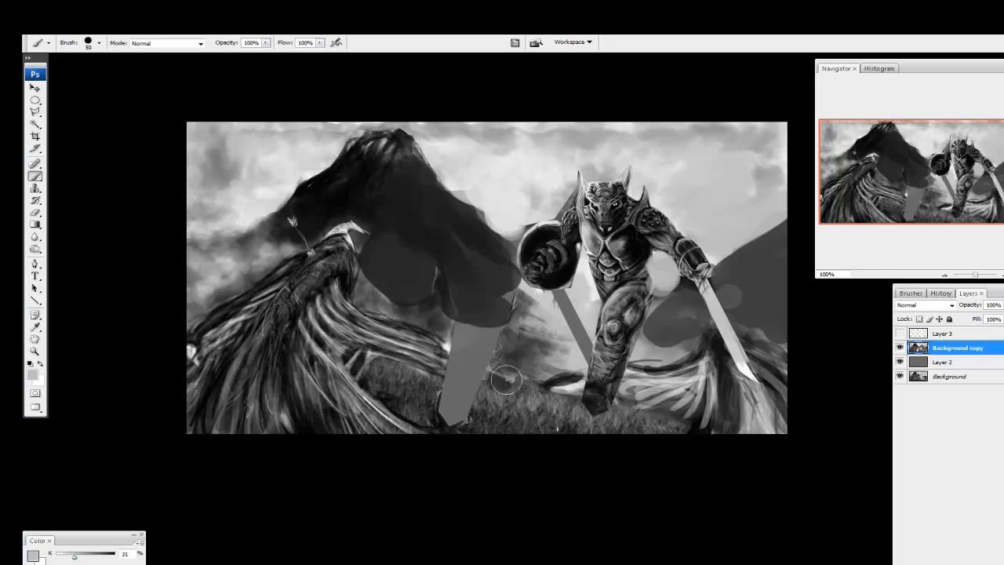
# Paint sampled dark grey tones over the silhouette's remaining leg and across the grassy foreground beneath the warrior
pyautogui.keyDown('alt'); pyautogui.click(433, 294); pyautogui.keyUp('alt')
pyautogui.moveTo(460, 306)
pyautogui.mouseDown()
pyautogui.moveTo(433, 299)
pyautogui.moveTo(491, 331)
pyautogui.moveTo(531, 339)
pyautogui.moveTo(545, 324)
pyautogui.moveTo(535, 313)
pyautogui.moveTo(511, 328)
pyautogui.moveTo(507, 358)
pyautogui.moveTo(474, 335)
pyautogui.moveTo(458, 337)
pyautogui.moveTo(439, 384)
pyautogui.mouseUp()
pyautogui.keyDown('alt'); pyautogui.click(418, 393); pyautogui.keyUp('alt')
pyautogui.keyDown('alt'); pyautogui.click(514, 414); pyautogui.keyUp('alt')
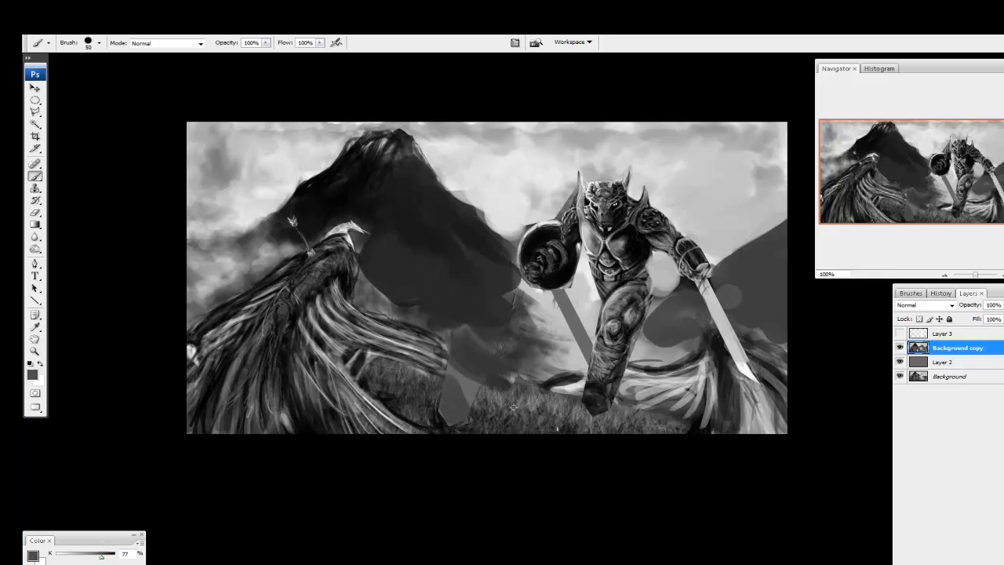
pyautogui.keyDown('alt'); pyautogui.click(508, 415); pyautogui.keyUp('alt')
pyautogui.moveTo(508, 414)
pyautogui.mouseDown()
pyautogui.moveTo(483, 419)
pyautogui.moveTo(457, 404)
pyautogui.moveTo(395, 402)
pyautogui.moveTo(389, 382)
pyautogui.moveTo(432, 385)
pyautogui.moveTo(499, 421)
pyautogui.moveTo(541, 392)
pyautogui.moveTo(520, 395)
pyautogui.moveTo(585, 427)
pyautogui.moveTo(663, 433)
pyautogui.mouseUp()
pyautogui.keyDown('alt'); pyautogui.click(393, 403); pyautogui.keyUp('alt')
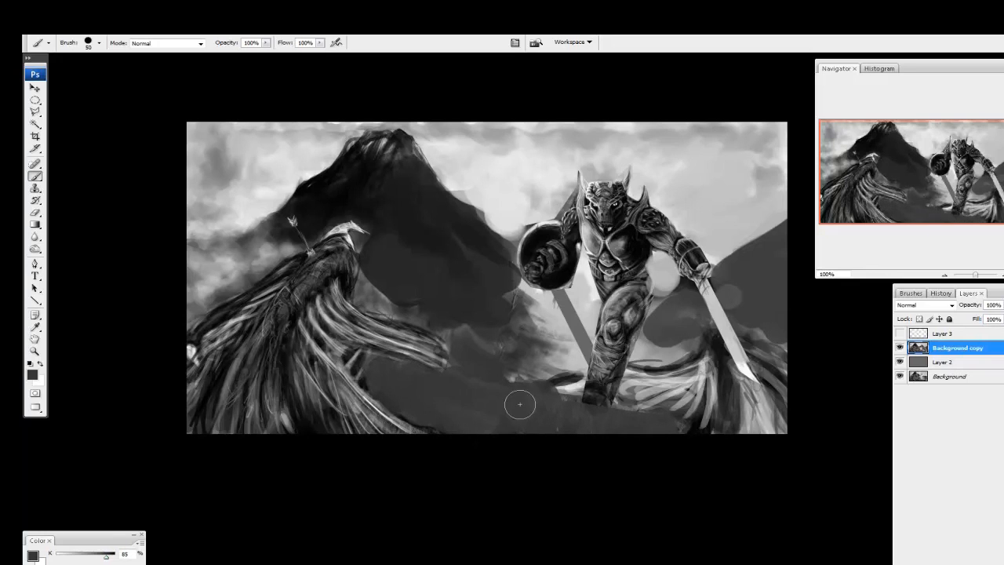
# Smooth the mountain's lower slope and the ground around the warrior's foot with dark grey strokes
pyautogui.moveTo(400, 298)
pyautogui.mouseDown()
pyautogui.moveTo(379, 277)
pyautogui.moveTo(382, 297)
pyautogui.mouseUp()
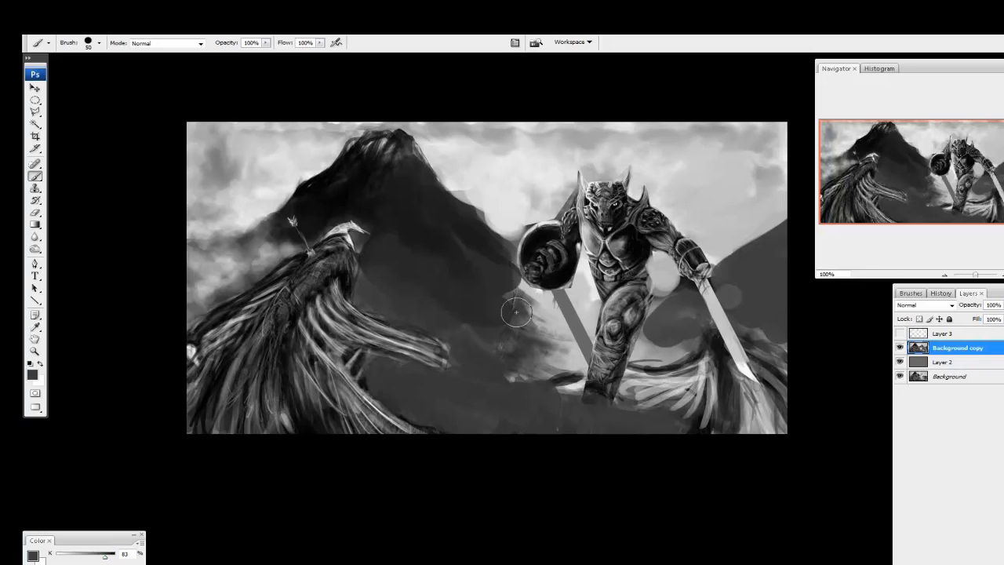
pyautogui.moveTo(517, 290); pyautogui.dragTo(525, 301)
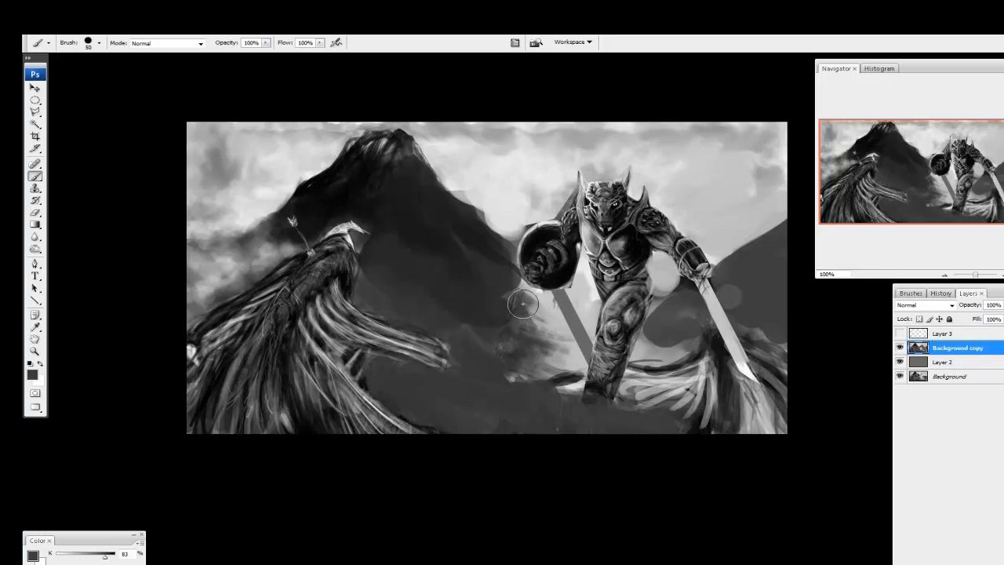
pyautogui.moveTo(570, 366)
pyautogui.mouseDown()
pyautogui.moveTo(590, 399)
pyautogui.moveTo(617, 390)
pyautogui.mouseUp()
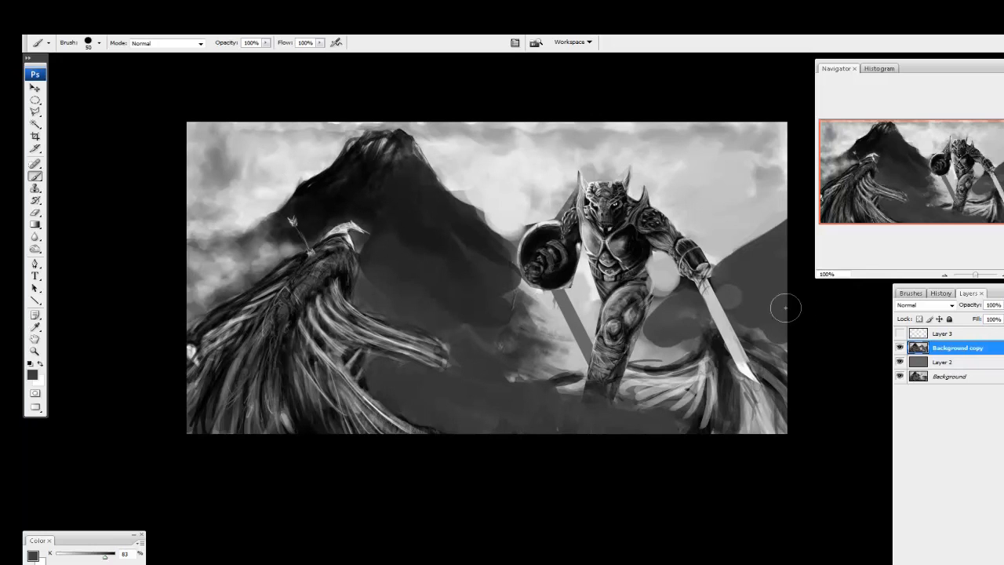
# Add a new empty layer directly above Background copy
pyautogui.click(920, 336)
pyautogui.click(943, 348)
pyautogui.hotkey('ctrl', 'shift', 'alt', 'n')
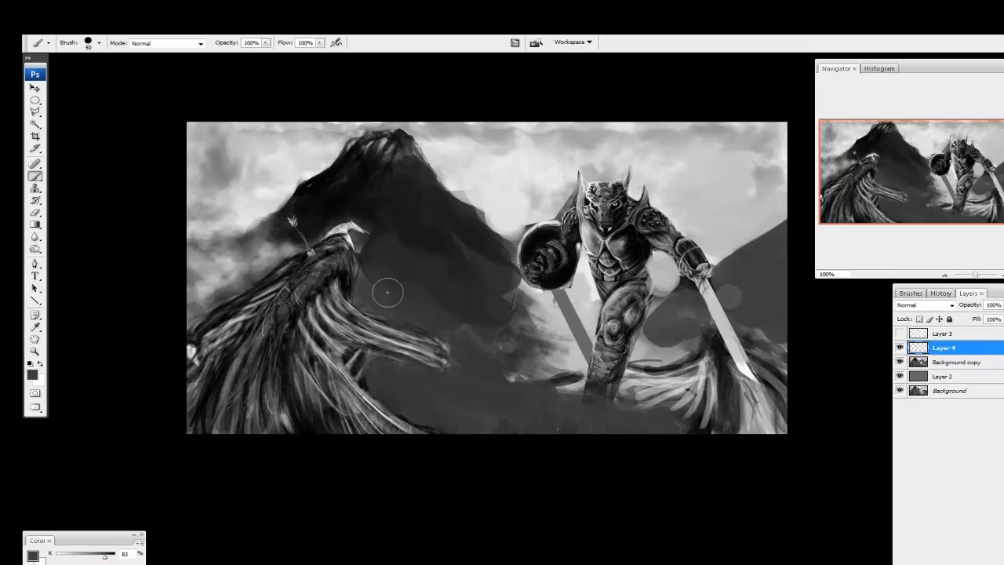
# Enlarge the brush to 200 px and sample the light sky tone beside the mountain as the foreground color
pyautogui.press(']')
pyautogui.press(']')
pyautogui.press(']')
pyautogui.press(']')
pyautogui.press(']')
pyautogui.press(']')
pyautogui.press(']')
pyautogui.press(']')
pyautogui.press(']')
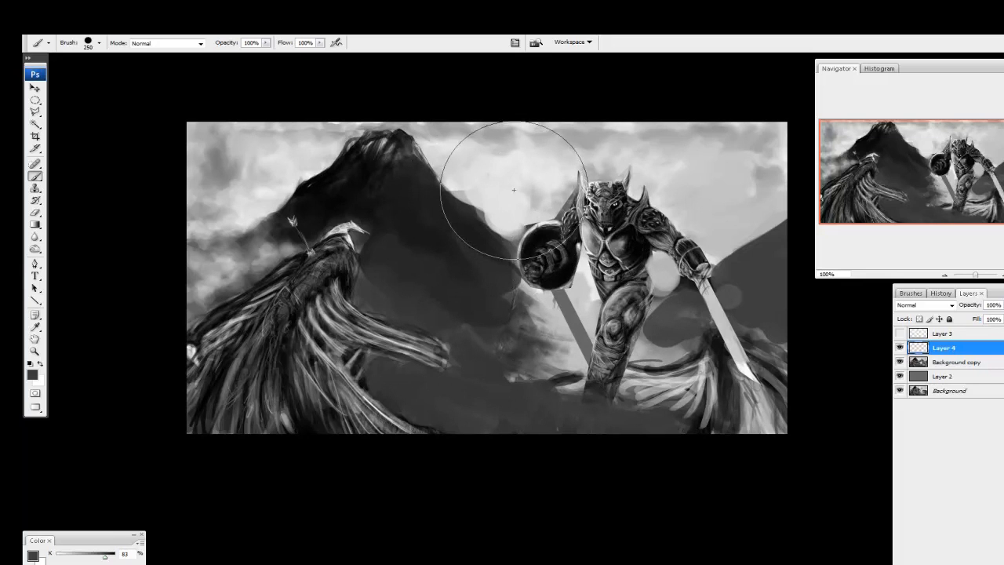
pyautogui.keyDown('alt'); pyautogui.click(487, 174); pyautogui.keyUp('alt')
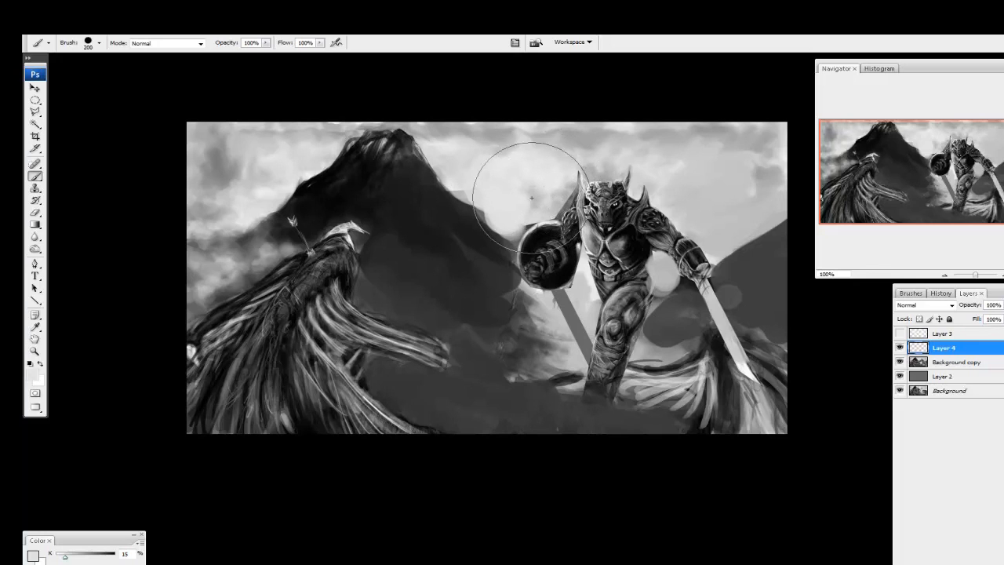
pyautogui.press(']')
# Choose the 1 px round brush preset and inspect its Other Dynamics and Shape Dynamics settings
pyautogui.rightClick(480, 229)
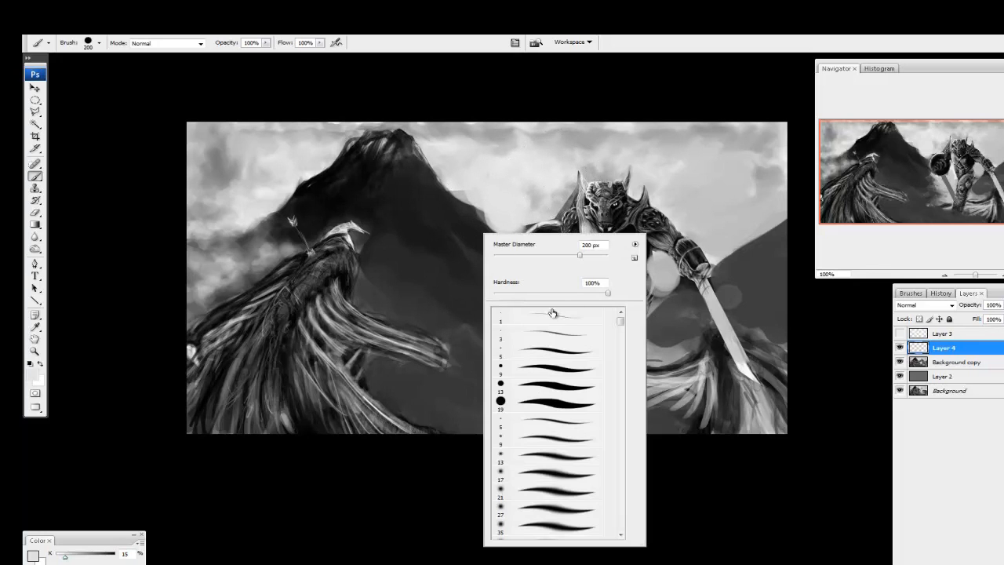
pyautogui.click(523, 321)
pyautogui.click(908, 293)
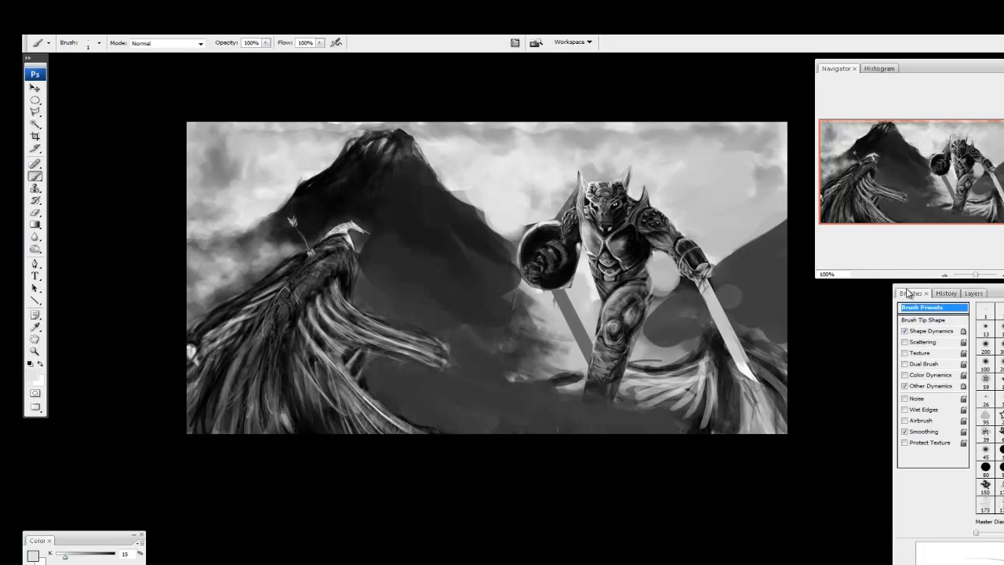
pyautogui.click(932, 386)
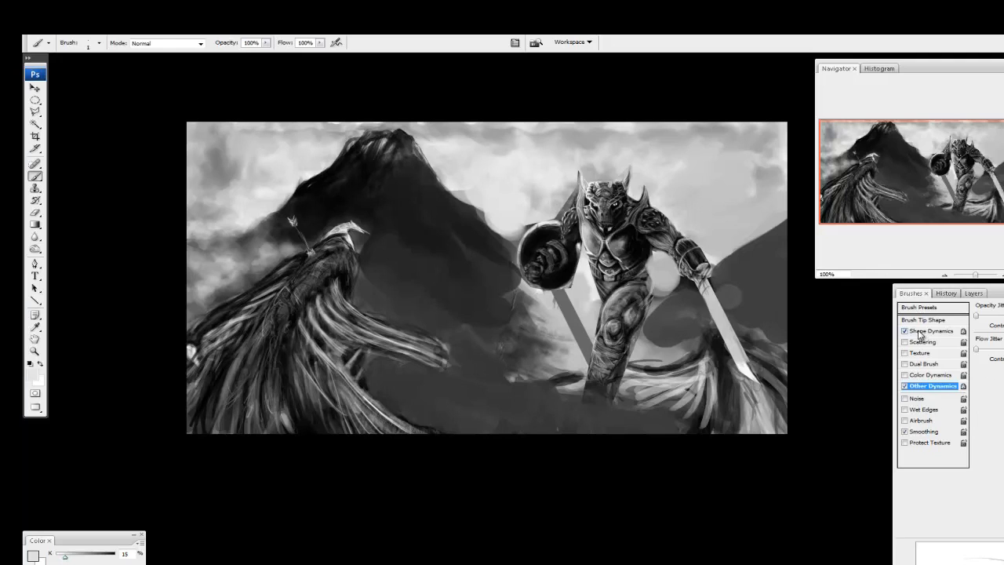
pyautogui.click(931, 331)
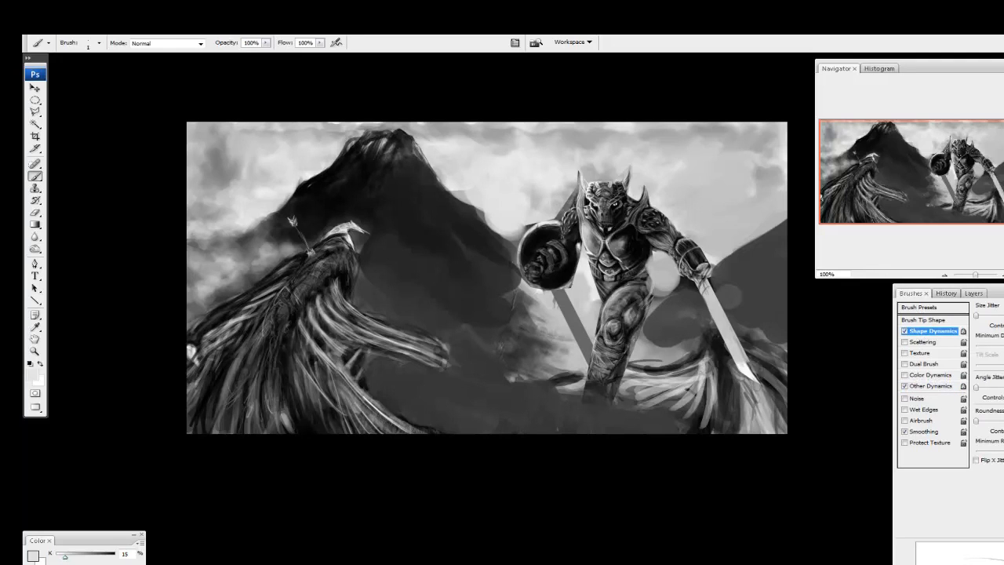
# Enlarge the brush tip to 90 px and reduce its spacing to give a continuous stroke
pyautogui.click(939, 320)
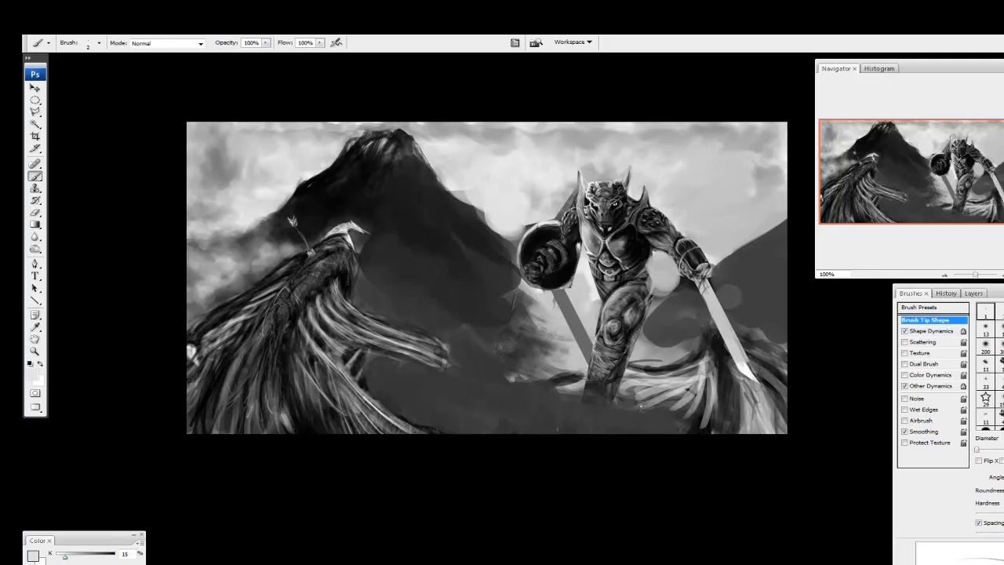
pyautogui.press(']')
pyautogui.press(']')
pyautogui.press(']')
pyautogui.press(']')
pyautogui.press(']')
pyautogui.press(']')
pyautogui.press(']')
pyautogui.press(']')
pyautogui.press(']')
pyautogui.press(']')
pyautogui.press(']')
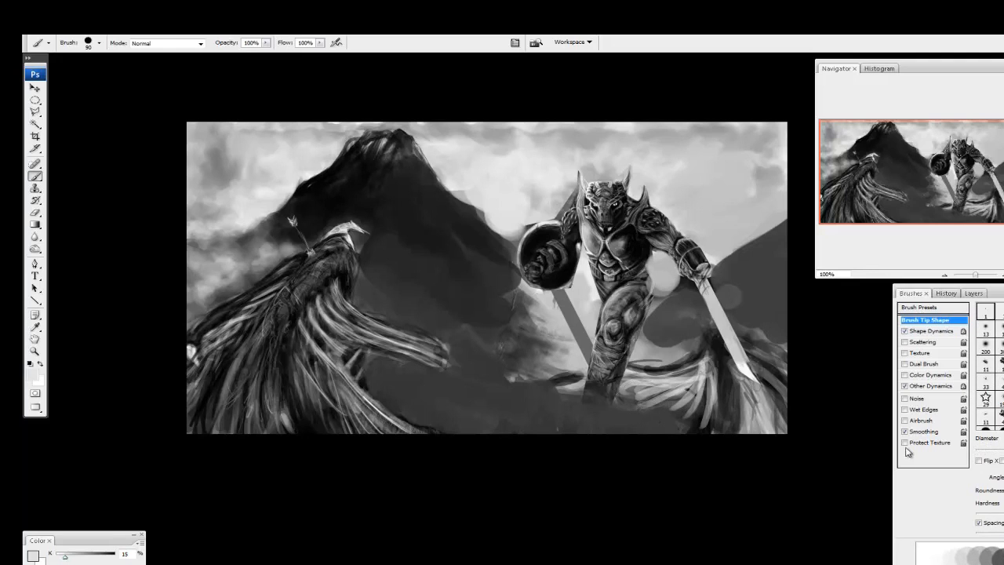
pyautogui.moveTo(1002, 532); pyautogui.dragTo(985, 533)
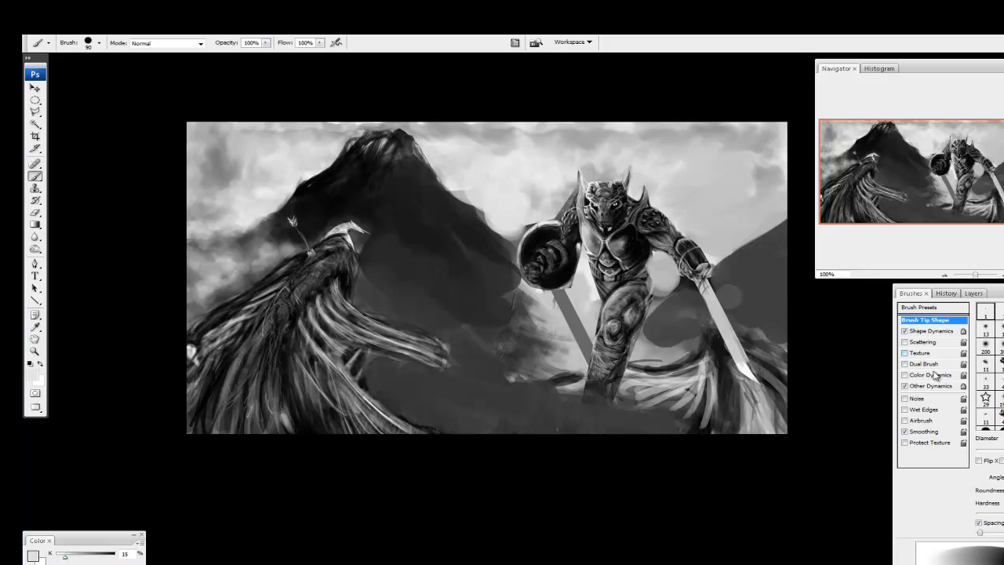
pyautogui.click(933, 386)
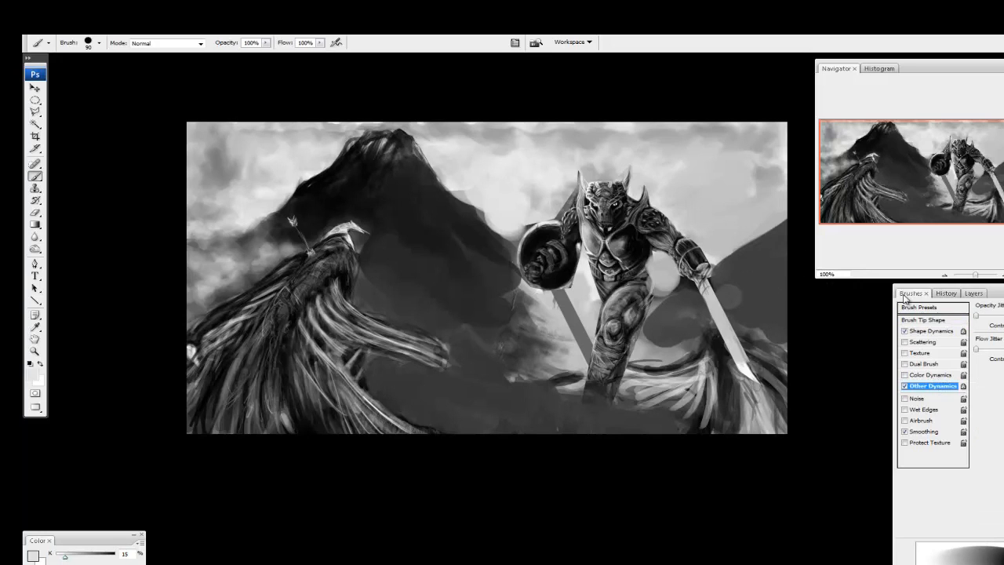
pyautogui.click(946, 293)
pyautogui.click(972, 293)
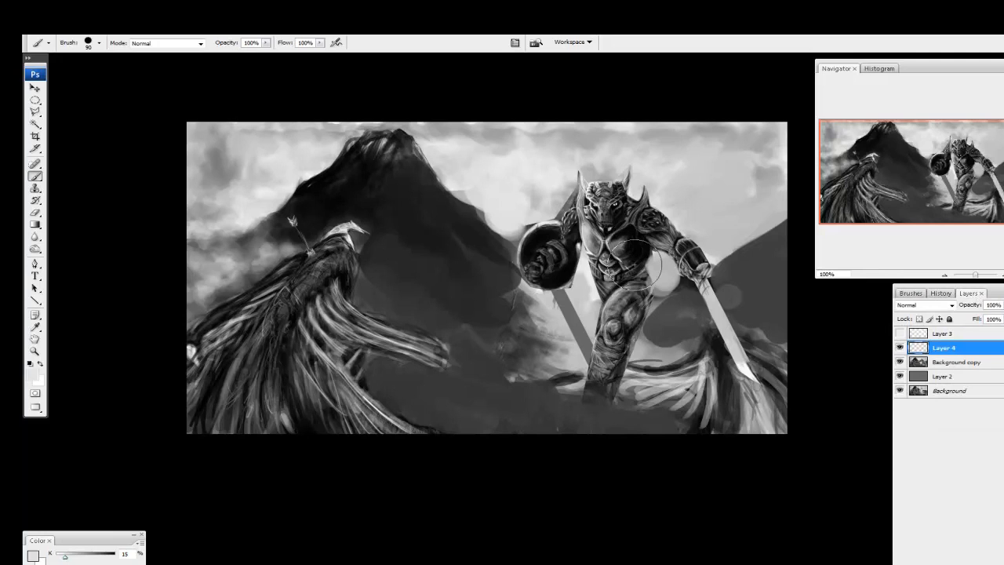
# Set the brush to 175 px with 0% hardness and try a soft stroke over the mountain on Layer 4
pyautogui.press(']')
pyautogui.press(']')
pyautogui.press(']')
pyautogui.press(']')
pyautogui.rightClick(385, 198)
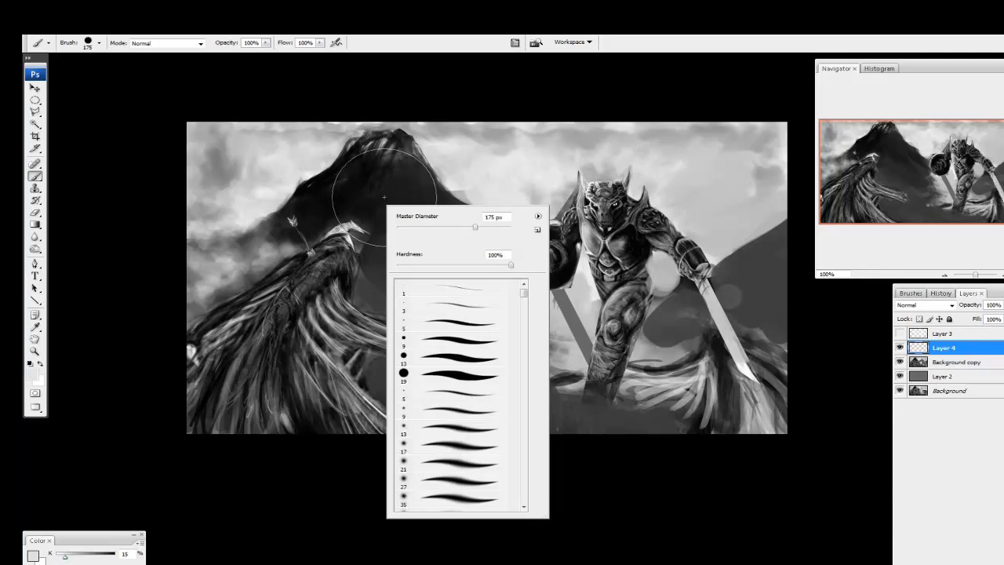
pyautogui.moveTo(512, 267); pyautogui.dragTo(489, 282)
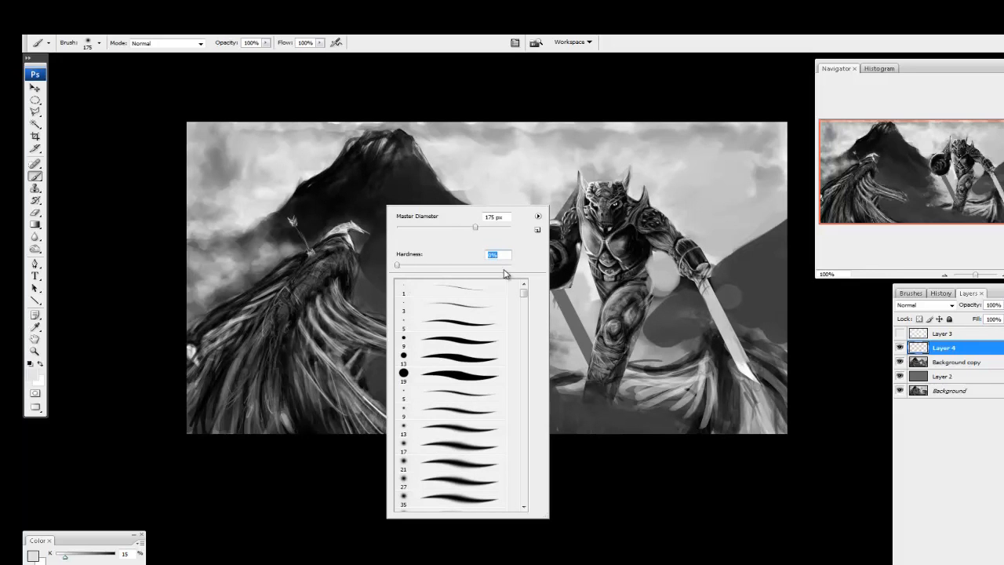
pyautogui.click(403, 162)
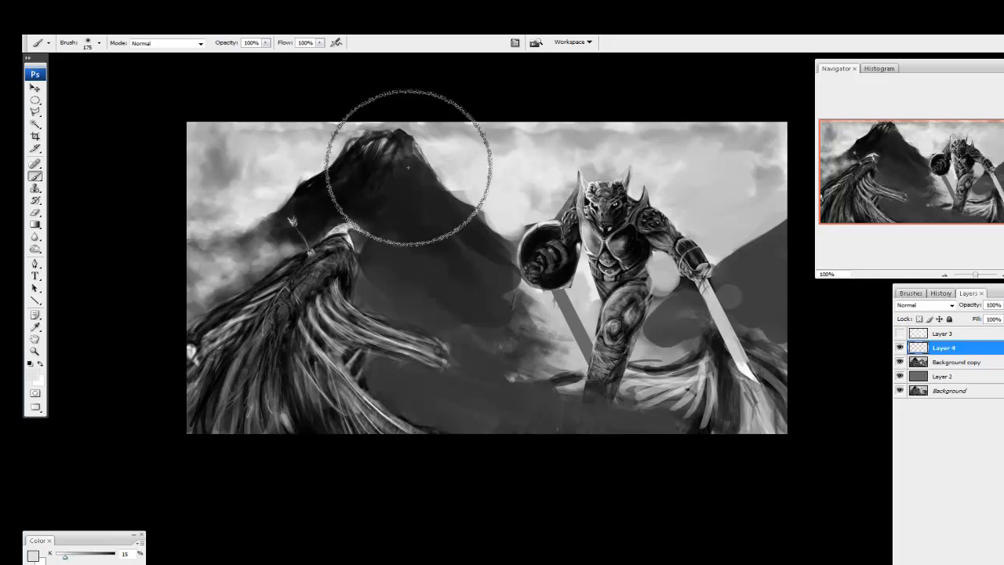
pyautogui.moveTo(403, 162)
pyautogui.mouseDown()
pyautogui.moveTo(426, 263)
pyautogui.moveTo(417, 263)
pyautogui.moveTo(442, 295)
pyautogui.moveTo(396, 288)
pyautogui.moveTo(377, 210)
pyautogui.moveTo(429, 194)
pyautogui.moveTo(453, 278)
pyautogui.moveTo(443, 231)
pyautogui.moveTo(461, 264)
pyautogui.moveTo(439, 260)
pyautogui.moveTo(410, 309)
pyautogui.mouseUp()
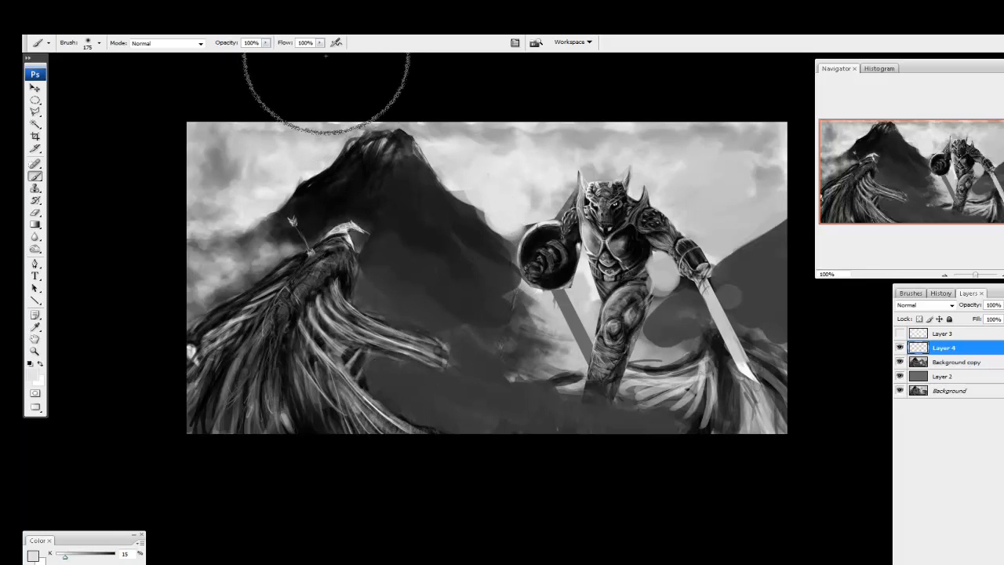
# Set the brush flow to 27%, sample the light sky tone and paint soft haze over the mountains and figures on Layer 4
pyautogui.moveTo(266, 44); pyautogui.dragTo(305, 86)
pyautogui.moveTo(319, 43)
pyautogui.mouseDown()
pyautogui.moveTo(304, 71)
pyautogui.moveTo(275, 72)
pyautogui.mouseUp()
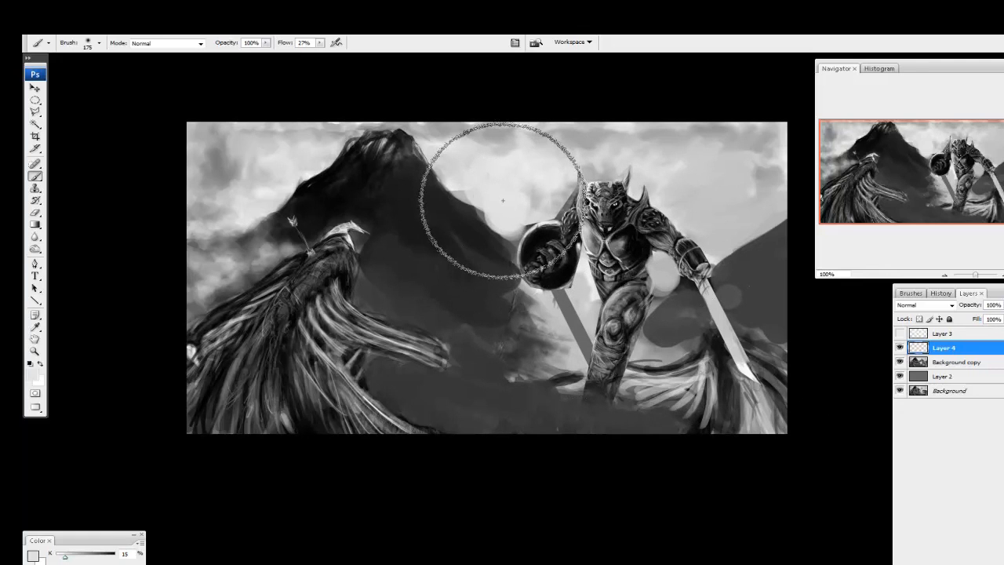
pyautogui.keyDown('alt'); pyautogui.click(493, 166); pyautogui.keyUp('alt')
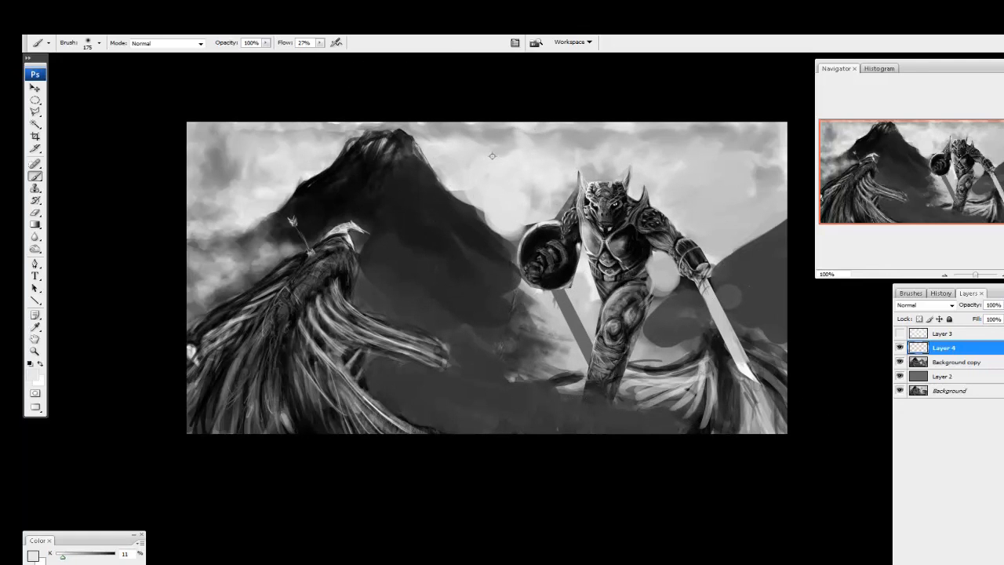
pyautogui.moveTo(302, 134)
pyautogui.mouseDown()
pyautogui.moveTo(705, 153)
pyautogui.moveTo(228, 177)
pyautogui.moveTo(348, 147)
pyautogui.moveTo(252, 144)
pyautogui.moveTo(493, 152)
pyautogui.moveTo(629, 174)
pyautogui.moveTo(276, 226)
pyautogui.moveTo(530, 189)
pyautogui.moveTo(432, 231)
pyautogui.mouseUp()
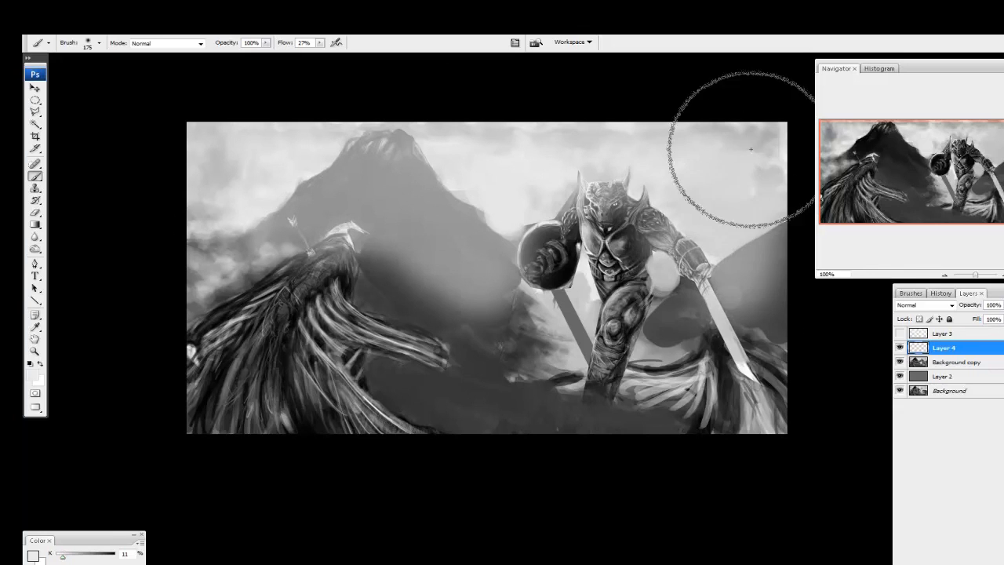
pyautogui.moveTo(770, 207)
pyautogui.mouseDown()
pyautogui.moveTo(532, 263)
pyautogui.moveTo(688, 294)
pyautogui.mouseUp()
pyautogui.moveTo(337, 229); pyautogui.dragTo(266, 228)
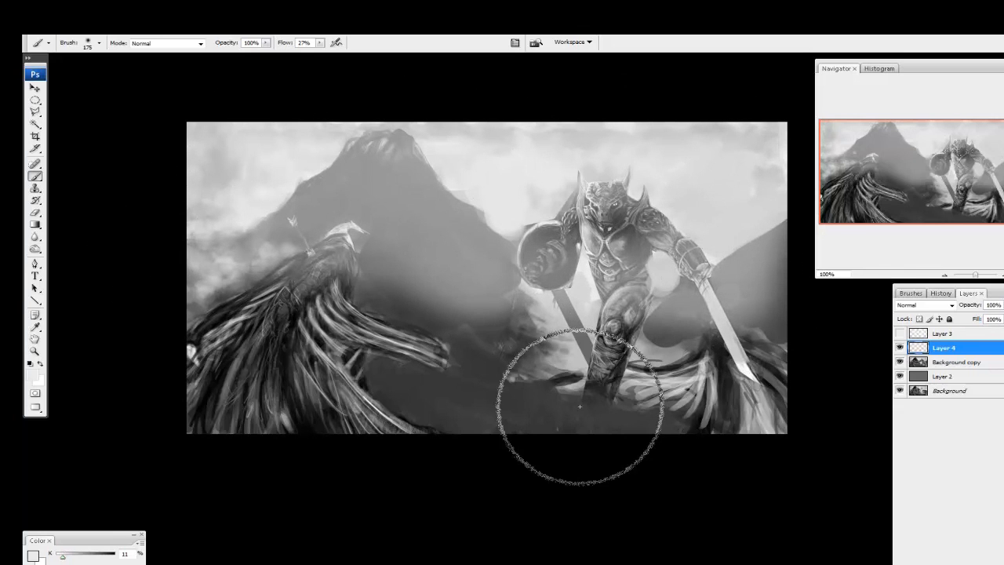
# Erase the haze covering the horned warrior, shield and sword on Layer 4 with a smaller tip, checking against the hidden layer
pyautogui.press('[')
pyautogui.press('[')
pyautogui.press('[')
pyautogui.press('[')
pyautogui.press('[')
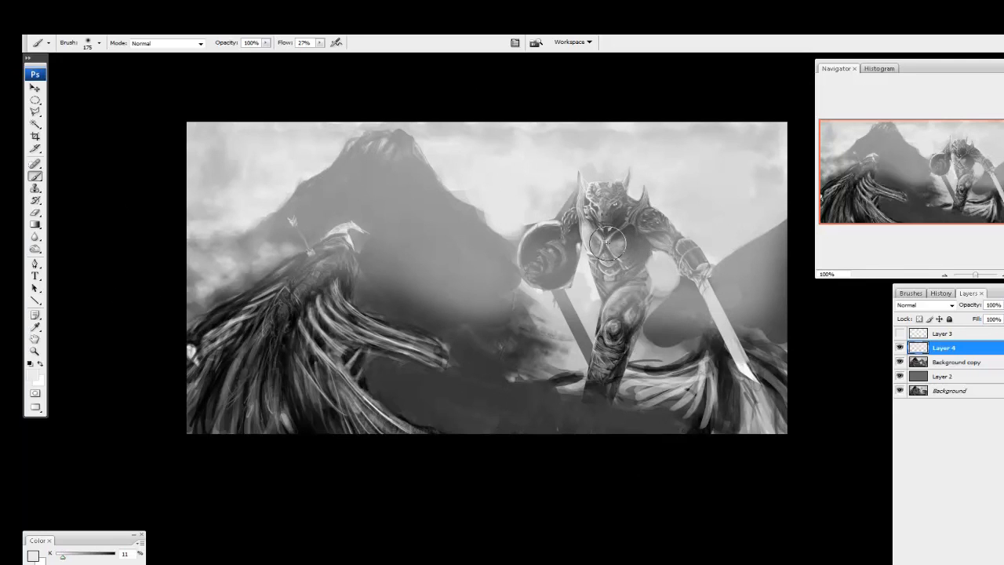
pyautogui.moveTo(615, 250)
pyautogui.mouseDown()
pyautogui.moveTo(579, 190)
pyautogui.moveTo(626, 216)
pyautogui.moveTo(625, 174)
pyautogui.moveTo(621, 219)
pyautogui.moveTo(652, 228)
pyautogui.moveTo(645, 189)
pyautogui.moveTo(662, 232)
pyautogui.moveTo(698, 272)
pyautogui.mouseUp()
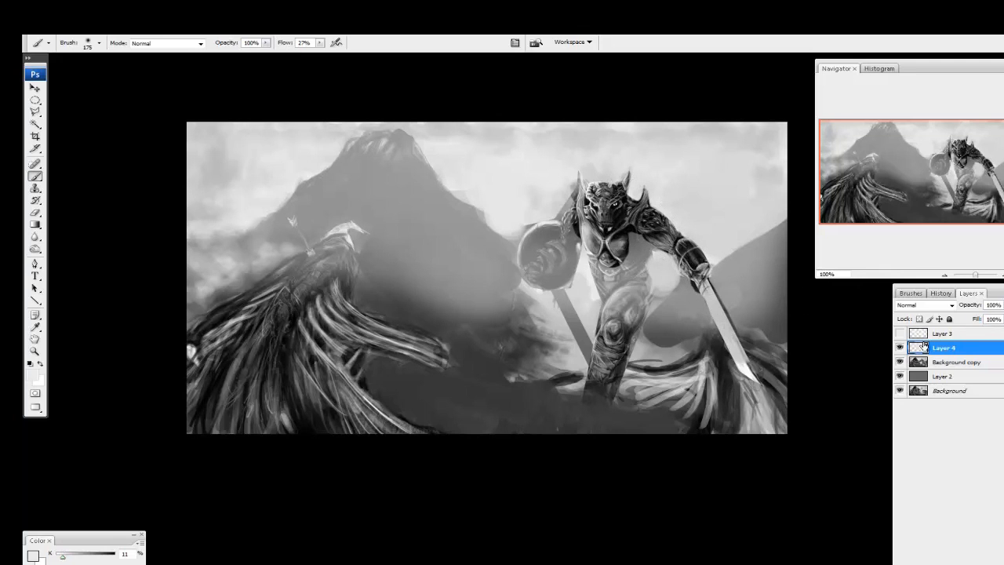
pyautogui.click(900, 348)
pyautogui.click(900, 348)
pyautogui.moveTo(578, 214)
pyautogui.mouseDown()
pyautogui.moveTo(557, 247)
pyautogui.moveTo(565, 261)
pyautogui.moveTo(547, 271)
pyautogui.moveTo(614, 278)
pyautogui.moveTo(621, 299)
pyautogui.moveTo(643, 229)
pyautogui.moveTo(613, 378)
pyautogui.moveTo(615, 337)
pyautogui.mouseUp()
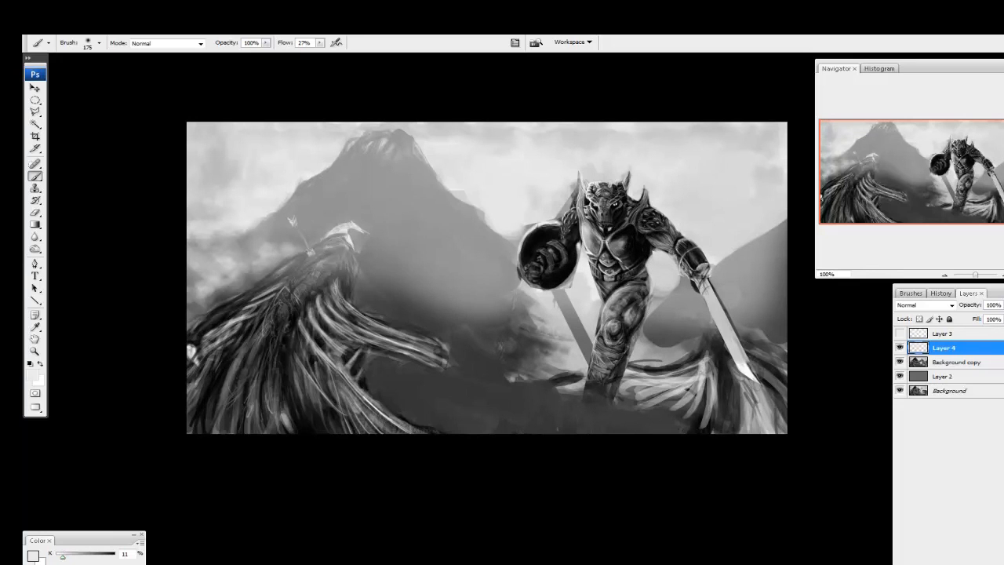
# Lower Layer 4's opacity to 43% and toggle its visibility to compare the painting with and without haze
pyautogui.moveTo(1000, 305)
pyautogui.mouseDown()
pyautogui.moveTo(999, 320)
pyautogui.moveTo(975, 324)
pyautogui.mouseUp()
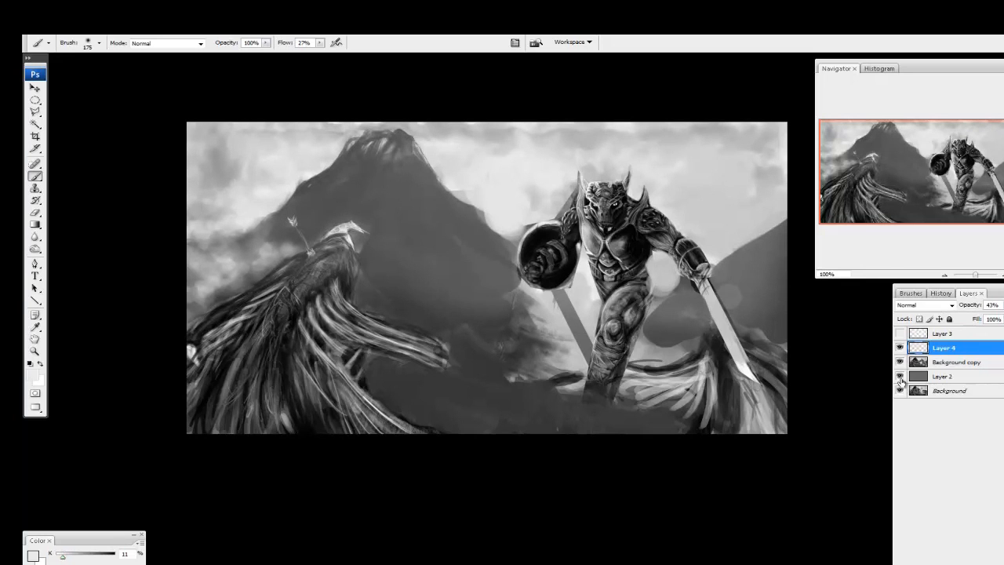
pyautogui.click(899, 347)
pyautogui.click(900, 347)
pyautogui.click(899, 347)
pyautogui.click(899, 348)
pyautogui.click(902, 349)
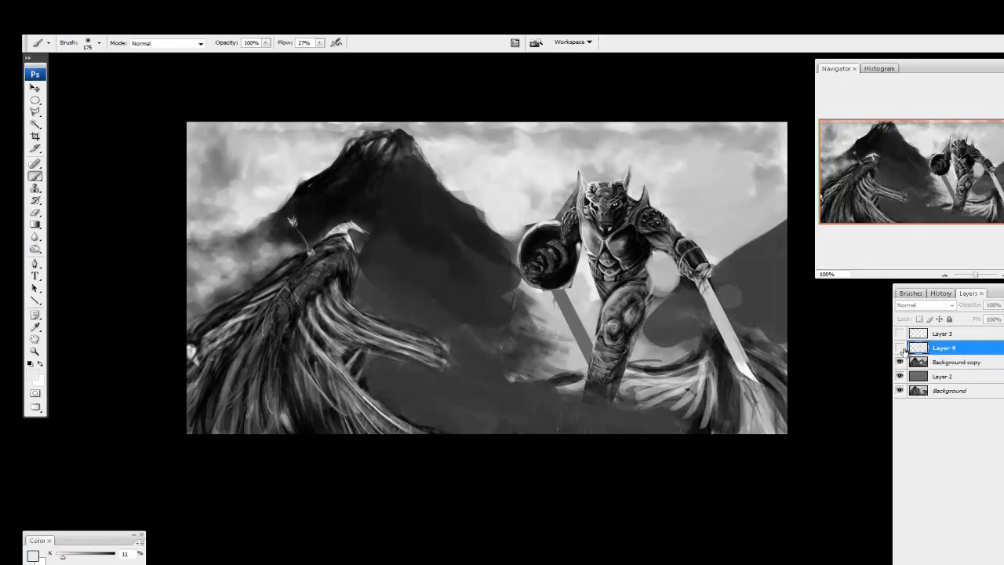
pyautogui.click(900, 348)
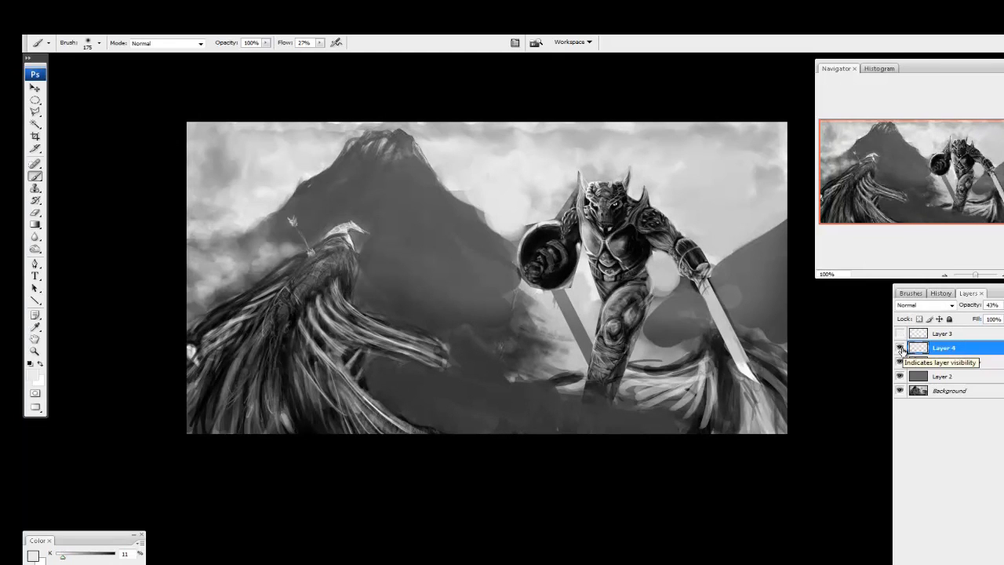
# Reduce the brush to 50 px, merge the haze layer into Background copy and add a new empty layer above it
pyautogui.press('[')
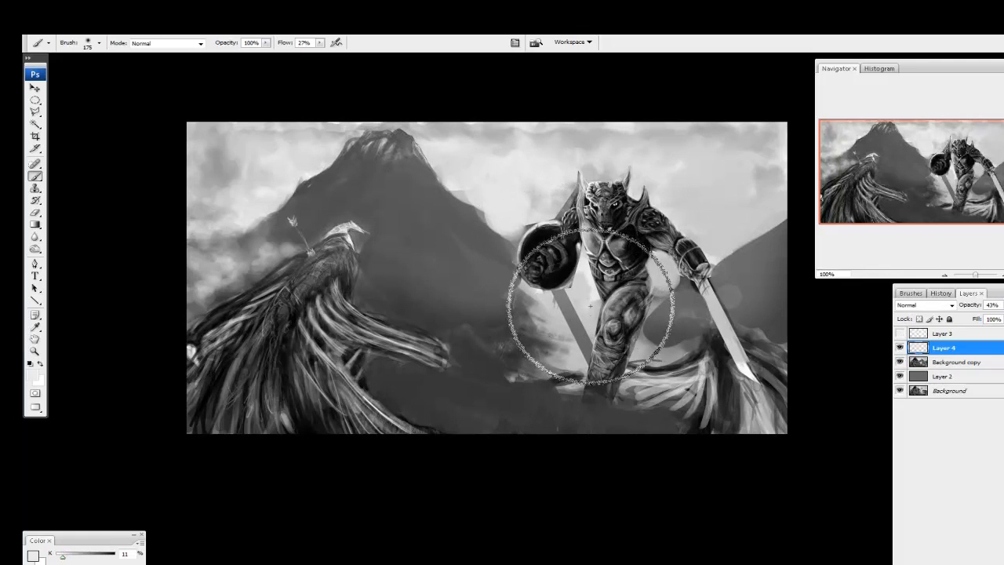
pyautogui.press('[')
pyautogui.press('[')
pyautogui.press('[')
pyautogui.press('[')
pyautogui.press('[')
pyautogui.press('[')
pyautogui.press('[')
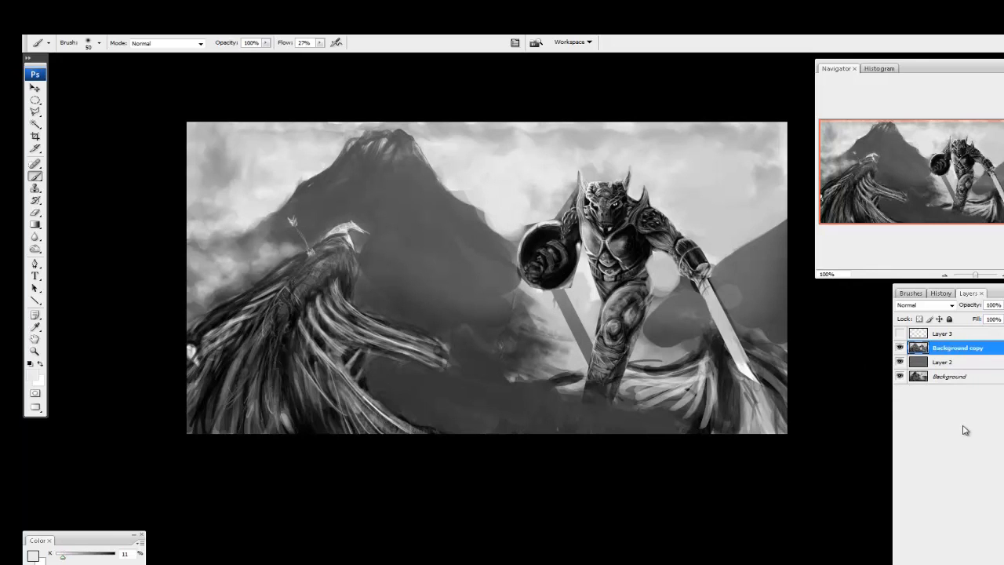
pyautogui.hotkey('ctrl', 'z')
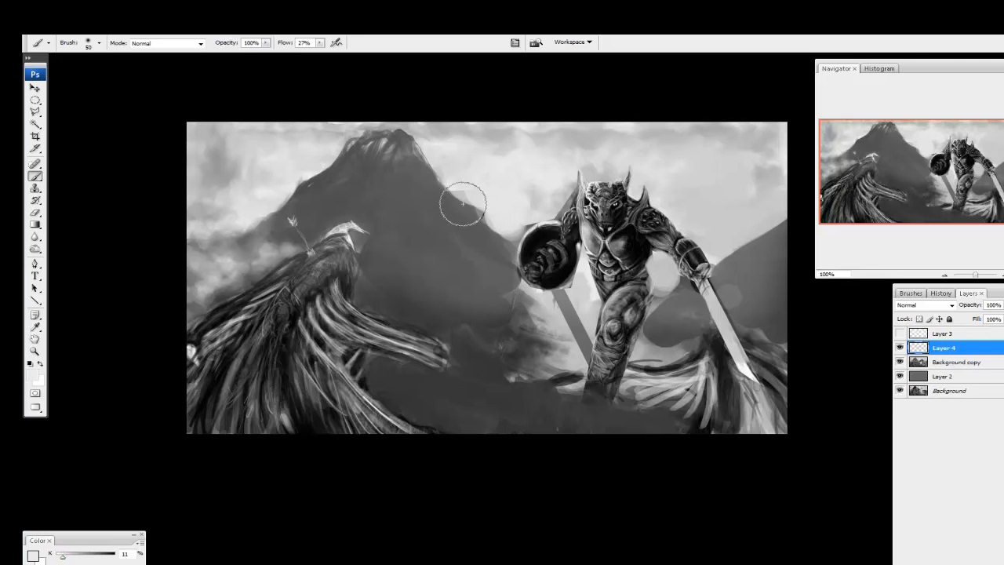
# Touch up the sky beside the main mountain with a 30 px brush and smooth the clouds behind the winged creature with a sampled gray
pyautogui.press('[')
pyautogui.press('[')
pyautogui.moveTo(506, 205); pyautogui.dragTo(515, 217)
pyautogui.keyDown('alt'); pyautogui.click(227, 231); pyautogui.keyUp('alt')
pyautogui.moveTo(203, 246)
pyautogui.mouseDown()
pyautogui.moveTo(270, 247)
pyautogui.moveTo(228, 290)
pyautogui.moveTo(207, 286)
pyautogui.moveTo(218, 276)
pyautogui.mouseUp()
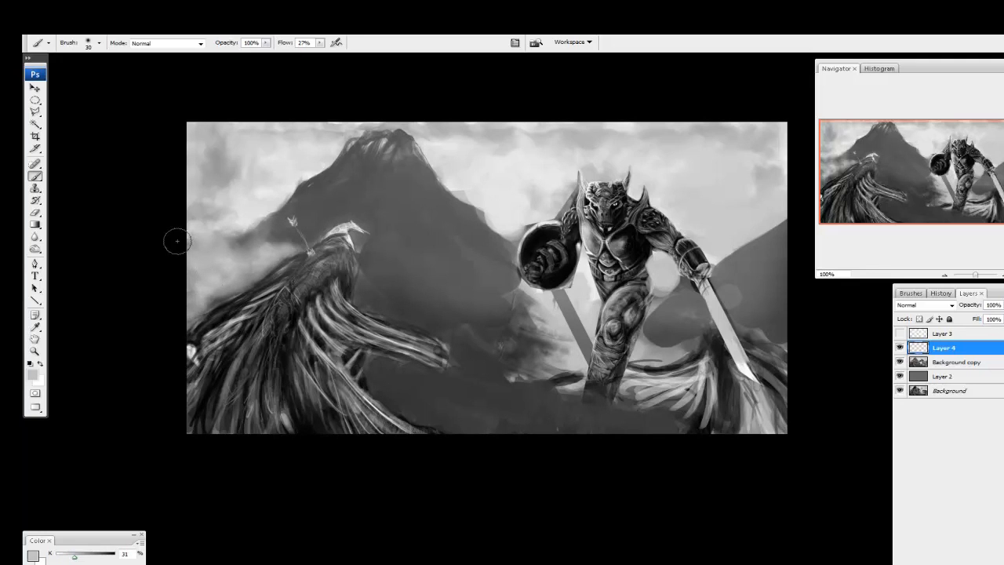
# Sample the mountain's gray and paint over the light streaks and rough outline at the main peak
pyautogui.keyDown('alt'); pyautogui.click(419, 194); pyautogui.keyUp('alt')
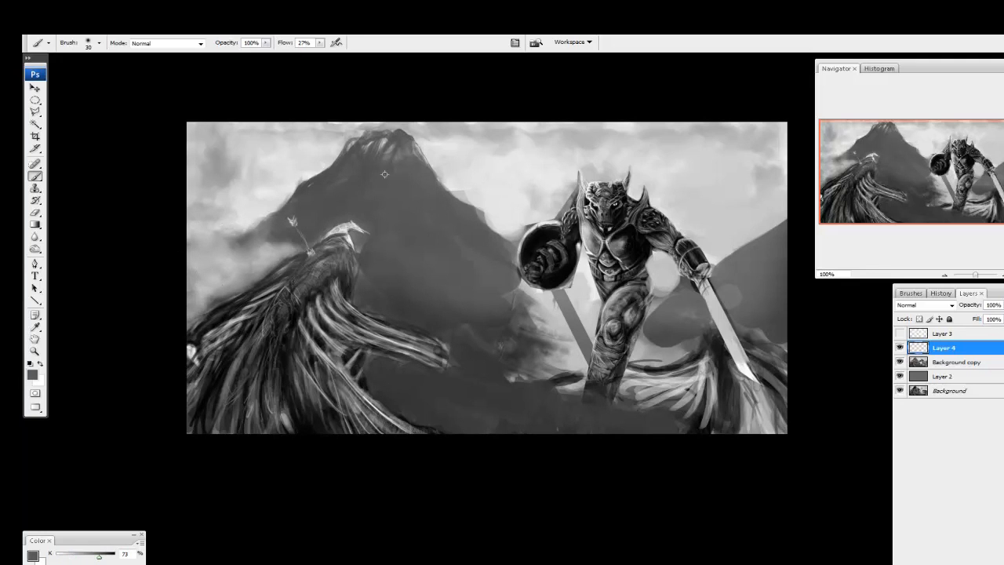
pyautogui.moveTo(371, 148)
pyautogui.mouseDown()
pyautogui.moveTo(397, 144)
pyautogui.moveTo(411, 170)
pyautogui.moveTo(388, 153)
pyautogui.moveTo(405, 199)
pyautogui.moveTo(439, 249)
pyautogui.moveTo(405, 308)
pyautogui.moveTo(388, 276)
pyautogui.moveTo(462, 157)
pyautogui.moveTo(417, 181)
pyautogui.moveTo(429, 205)
pyautogui.moveTo(446, 177)
pyautogui.mouseUp()
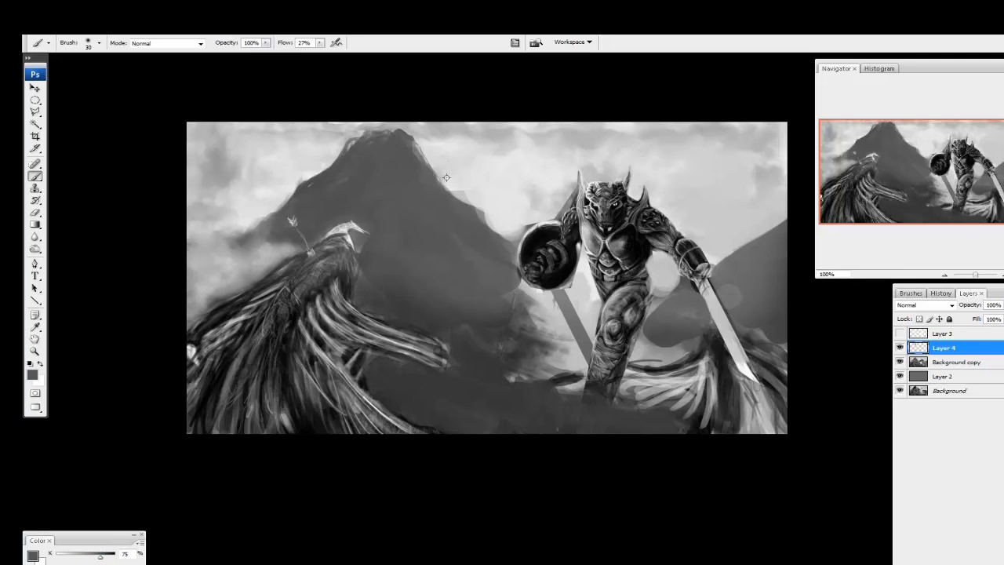
pyautogui.moveTo(374, 138)
pyautogui.mouseDown()
pyautogui.moveTo(392, 139)
pyautogui.moveTo(372, 123)
pyautogui.moveTo(368, 149)
pyautogui.moveTo(392, 149)
pyautogui.mouseUp()
pyautogui.keyDown('alt'); pyautogui.click(442, 147); pyautogui.keyUp('alt')
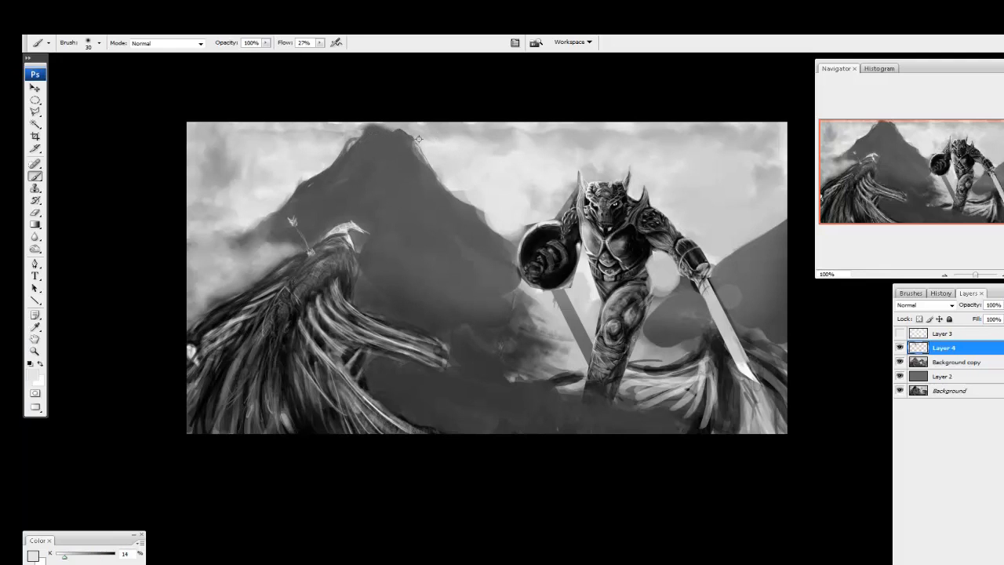
pyautogui.keyDown('alt'); pyautogui.click(371, 168); pyautogui.keyUp('alt')
# Test a soft dark dab in the sky beside the peak and set the 30 px brush's hardness to 100%
pyautogui.moveTo(476, 160)
pyautogui.mouseDown()
pyautogui.moveTo(475, 177)
pyautogui.moveTo(495, 170)
pyautogui.moveTo(477, 166)
pyautogui.moveTo(504, 191)
pyautogui.mouseUp()
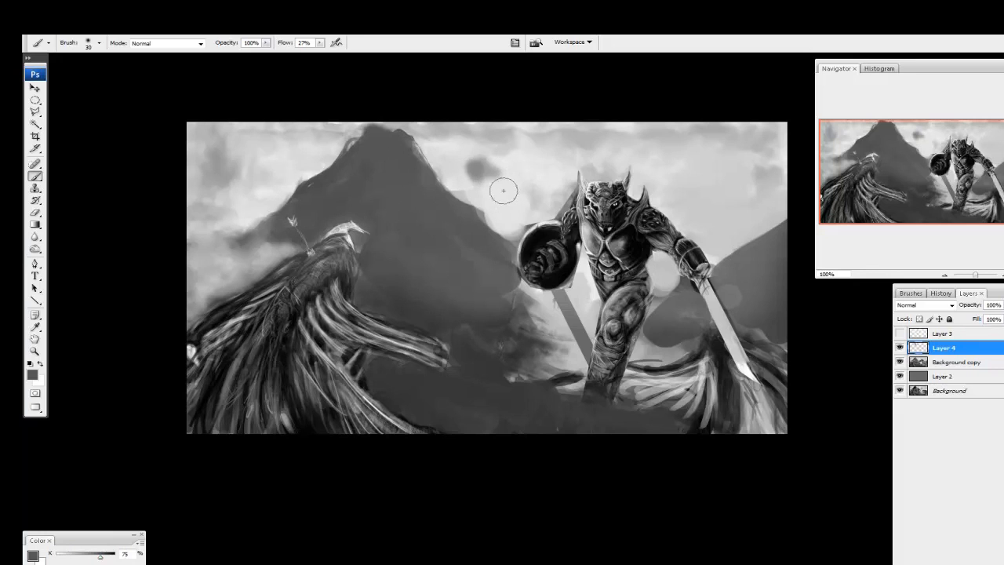
pyautogui.rightClick(503, 191)
pyautogui.moveTo(541, 249); pyautogui.dragTo(641, 255)
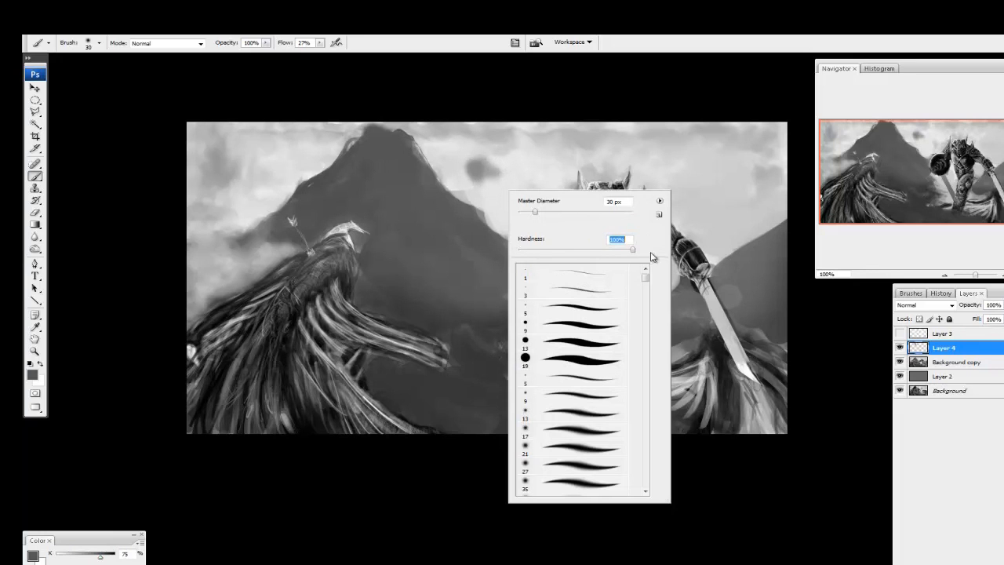
pyautogui.click(822, 362)
# Paint a lighter gray distant mountain behind the main peak's slope, shaping its ridge with sampled sky and mid-gray tones
pyautogui.moveTo(469, 163)
pyautogui.mouseDown()
pyautogui.moveTo(519, 195)
pyautogui.moveTo(476, 166)
pyautogui.moveTo(501, 185)
pyautogui.moveTo(474, 172)
pyautogui.moveTo(465, 181)
pyautogui.moveTo(468, 166)
pyautogui.moveTo(449, 182)
pyautogui.moveTo(471, 163)
pyautogui.moveTo(499, 171)
pyautogui.moveTo(497, 185)
pyautogui.moveTo(469, 183)
pyautogui.moveTo(443, 165)
pyautogui.moveTo(495, 195)
pyautogui.moveTo(485, 171)
pyautogui.moveTo(510, 201)
pyautogui.moveTo(471, 193)
pyautogui.moveTo(503, 222)
pyautogui.moveTo(549, 213)
pyautogui.mouseUp()
pyautogui.keyDown('alt'); pyautogui.click(501, 184); pyautogui.keyUp('alt')
pyautogui.keyDown('alt'); pyautogui.click(525, 164); pyautogui.keyUp('alt')
pyautogui.moveTo(516, 165)
pyautogui.mouseDown()
pyautogui.moveTo(467, 157)
pyautogui.moveTo(512, 160)
pyautogui.moveTo(505, 169)
pyautogui.moveTo(457, 145)
pyautogui.moveTo(537, 185)
pyautogui.moveTo(500, 174)
pyautogui.mouseUp()
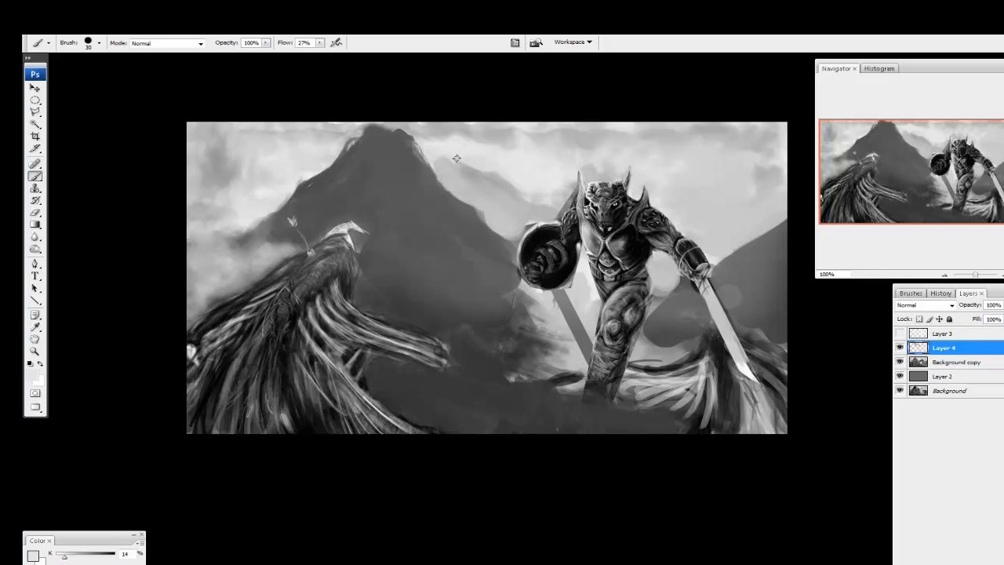
pyautogui.moveTo(456, 159)
pyautogui.mouseDown()
pyautogui.moveTo(485, 154)
pyautogui.moveTo(524, 167)
pyautogui.moveTo(469, 173)
pyautogui.moveTo(473, 188)
pyautogui.moveTo(487, 182)
pyautogui.moveTo(508, 198)
pyautogui.moveTo(483, 182)
pyautogui.mouseUp()
pyautogui.keyDown('alt'); pyautogui.click(470, 180); pyautogui.keyUp('alt')
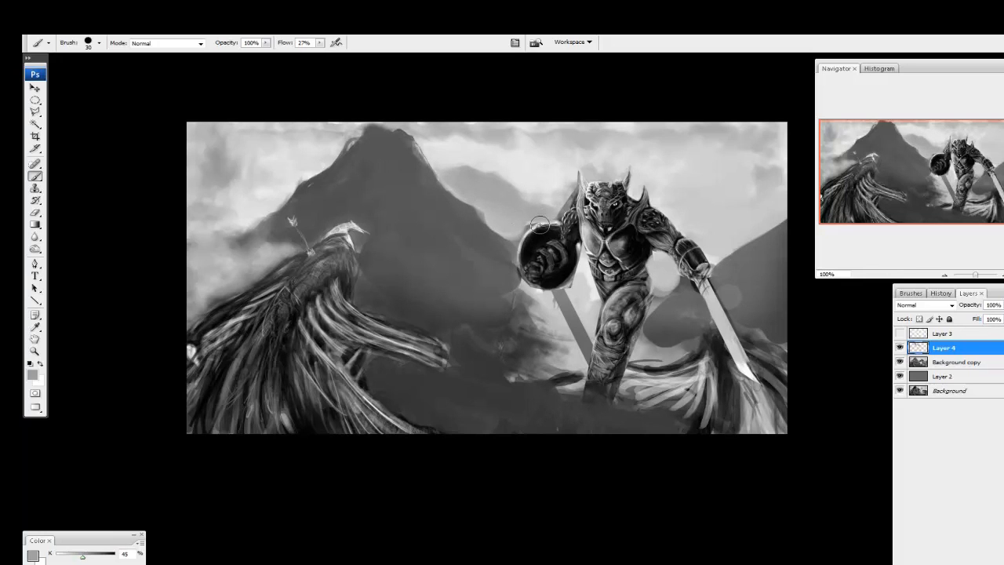
# Extend the distant ridge toward the warrior's shoulder and paint a pale far mountain range in the sky beyond his sword arm
pyautogui.keyDown('alt'); pyautogui.click(524, 202); pyautogui.keyUp('alt')
pyautogui.keyDown('alt'); pyautogui.click(549, 209); pyautogui.keyUp('alt')
pyautogui.moveTo(559, 191); pyautogui.dragTo(588, 163)
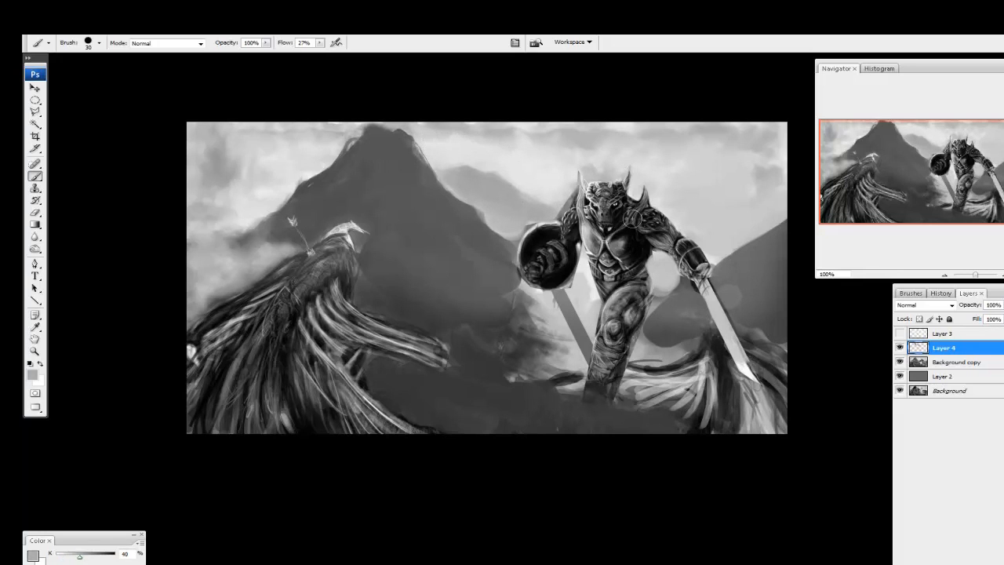
pyautogui.moveTo(680, 222); pyautogui.dragTo(771, 200)
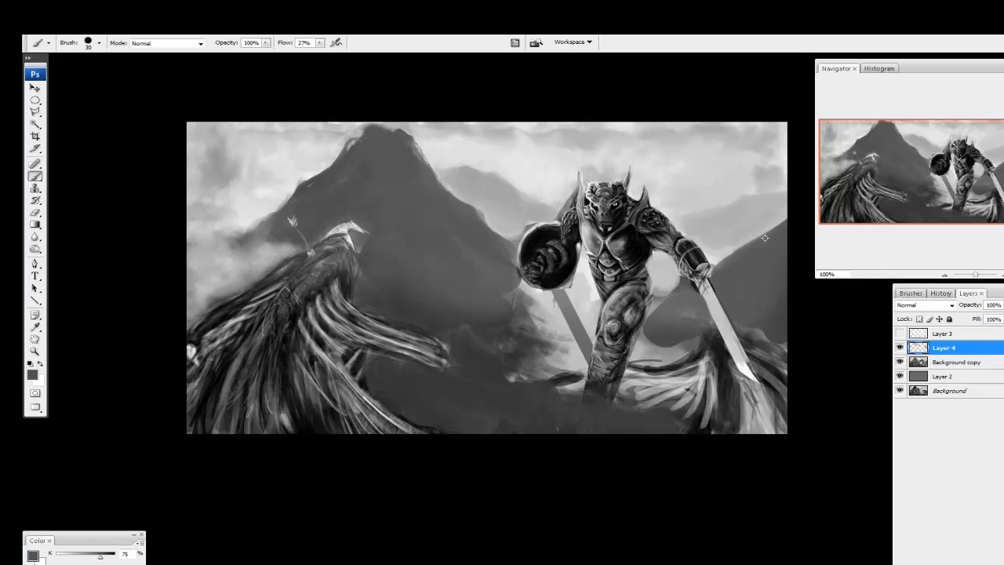
# Repaint the dark hill and the gap behind the warrior's sword arm with sampled grays, covering the leftover round patches
pyautogui.moveTo(699, 314); pyautogui.dragTo(707, 323)
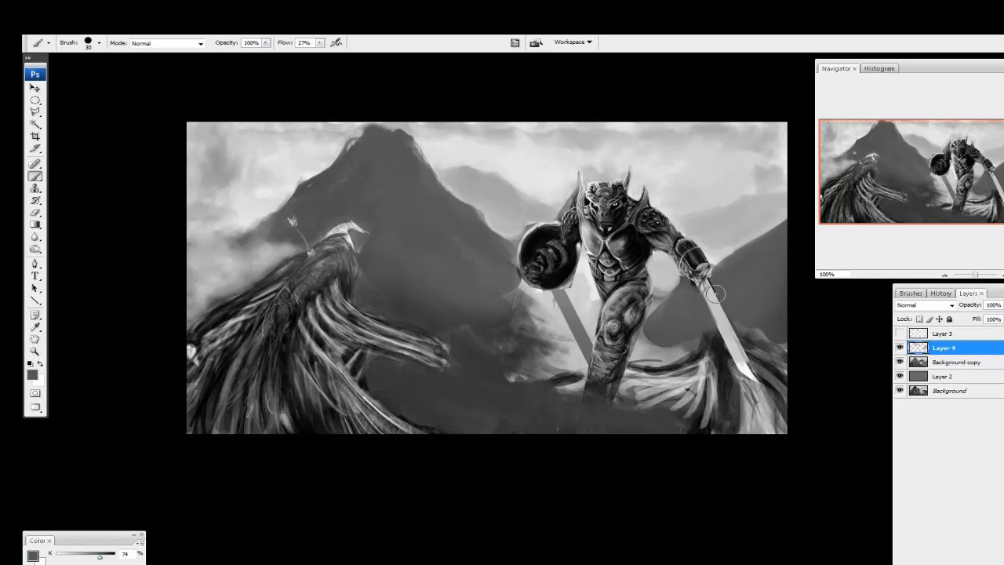
pyautogui.keyDown('alt'); pyautogui.click(667, 276); pyautogui.keyUp('alt')
pyautogui.moveTo(665, 281); pyautogui.dragTo(676, 287)
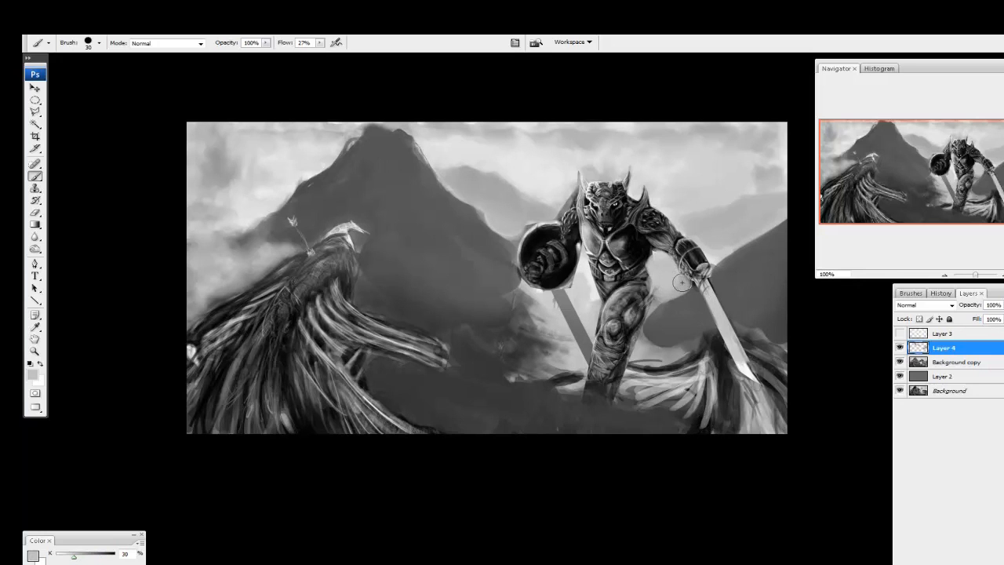
pyautogui.moveTo(742, 248)
pyautogui.mouseDown()
pyautogui.moveTo(738, 274)
pyautogui.moveTo(725, 272)
pyautogui.moveTo(768, 237)
pyautogui.mouseUp()
pyautogui.moveTo(688, 284)
pyautogui.mouseDown()
pyautogui.moveTo(652, 310)
pyautogui.moveTo(675, 296)
pyautogui.moveTo(660, 344)
pyautogui.moveTo(648, 335)
pyautogui.moveTo(651, 323)
pyautogui.moveTo(657, 342)
pyautogui.moveTo(693, 340)
pyautogui.moveTo(669, 331)
pyautogui.moveTo(645, 347)
pyautogui.moveTo(644, 339)
pyautogui.moveTo(676, 346)
pyautogui.moveTo(707, 331)
pyautogui.mouseUp()
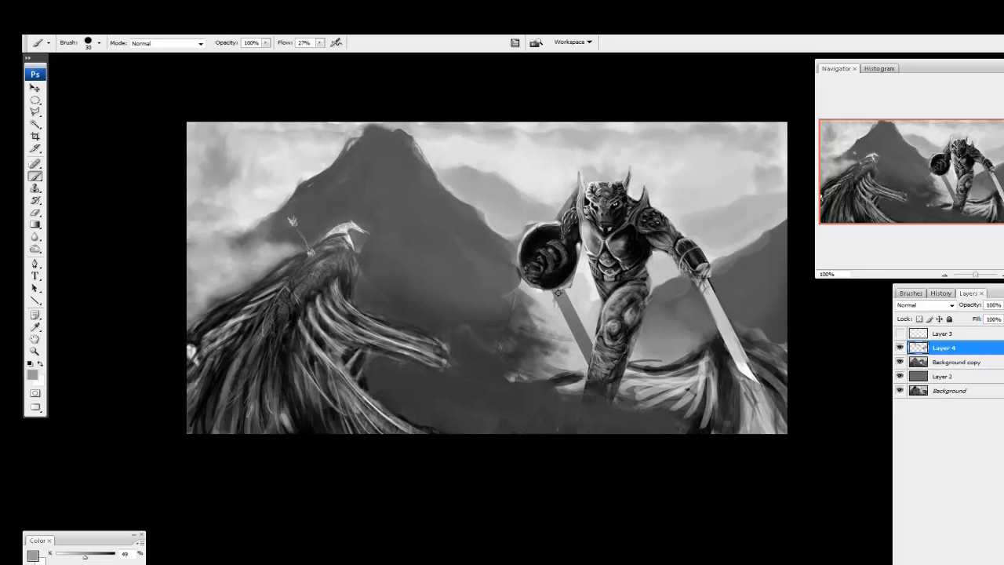
# Dab light gray mist on the mountain slope beside the shield with a 100 px brush and soften the brush's edge
pyautogui.moveTo(517, 289)
pyautogui.mouseDown()
pyautogui.moveTo(509, 253)
pyautogui.moveTo(477, 273)
pyautogui.mouseUp()
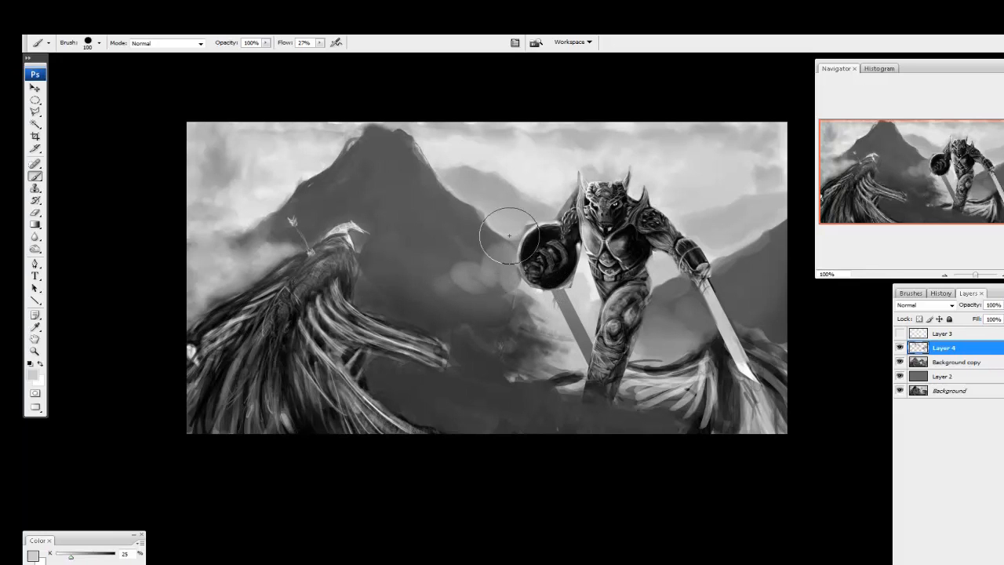
pyautogui.moveTo(509, 235)
pyautogui.mouseDown()
pyautogui.moveTo(459, 271)
pyautogui.moveTo(497, 280)
pyautogui.mouseUp()
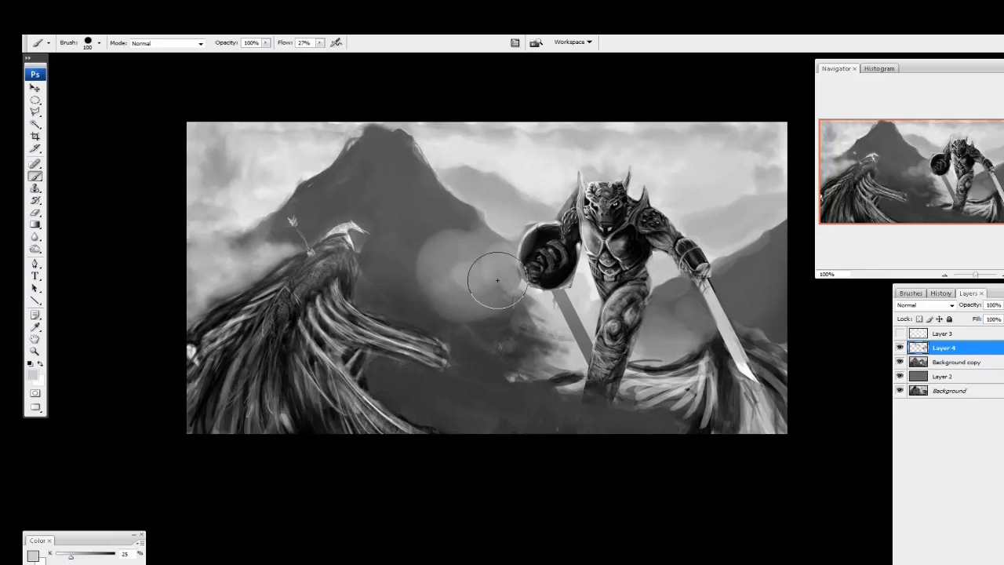
pyautogui.rightClick(491, 262)
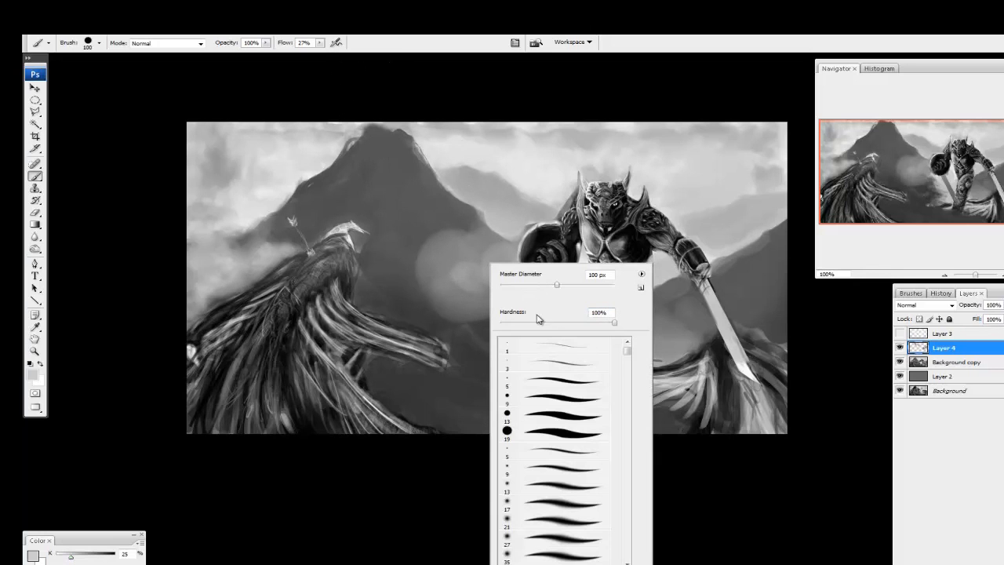
pyautogui.press('Return')
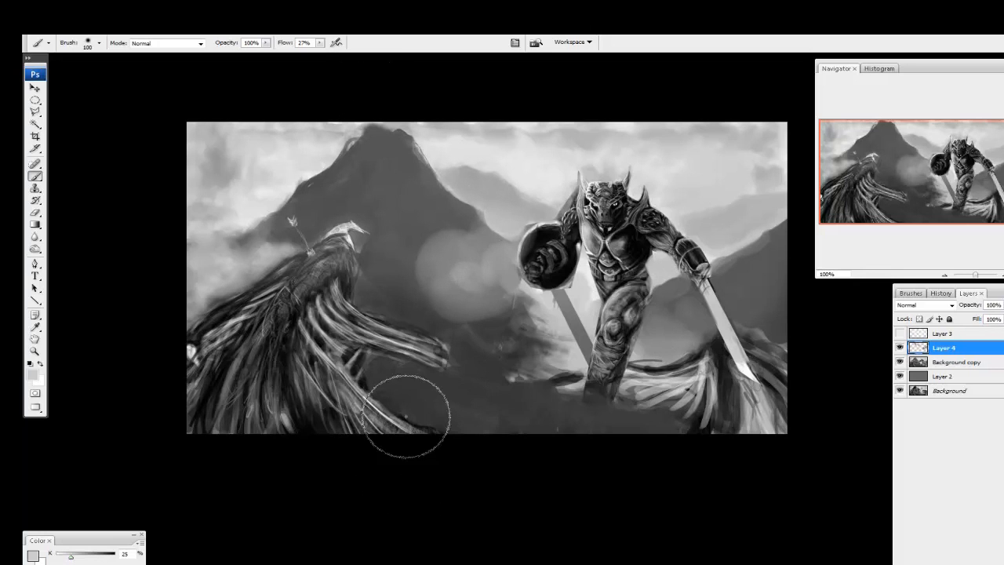
# Lower the brush opacity to 32%, enlarge the tip to 250 px and paint soft light haze around the mist beside the shield
pyautogui.moveTo(265, 43)
pyautogui.mouseDown()
pyautogui.moveTo(260, 57)
pyautogui.moveTo(225, 62)
pyautogui.mouseUp()
pyautogui.press(']')
pyautogui.press(']')
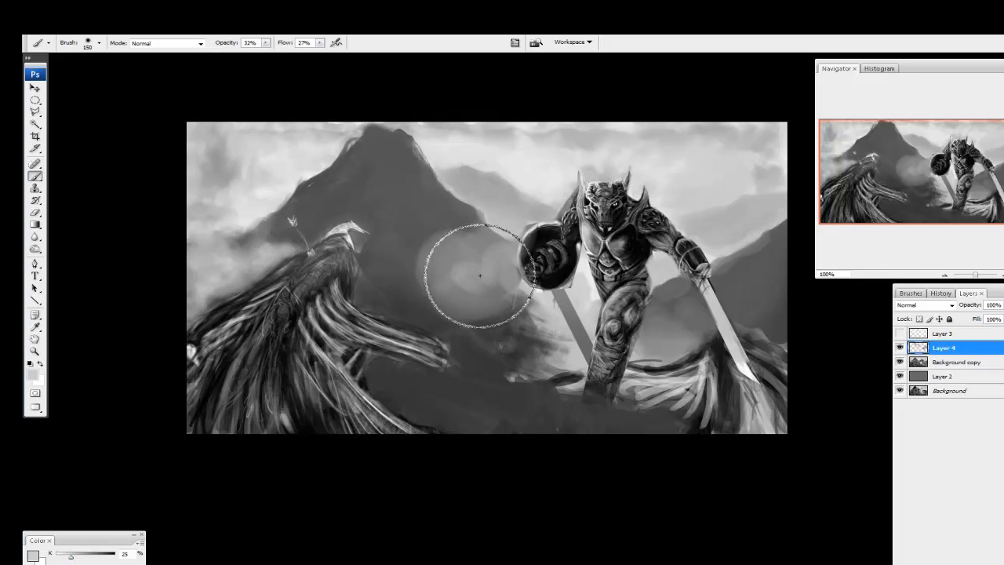
pyautogui.press(']')
pyautogui.press(']')
pyautogui.press(']')
pyautogui.moveTo(452, 246)
pyautogui.mouseDown()
pyautogui.moveTo(447, 258)
pyautogui.moveTo(447, 202)
pyautogui.moveTo(426, 236)
pyautogui.mouseUp()
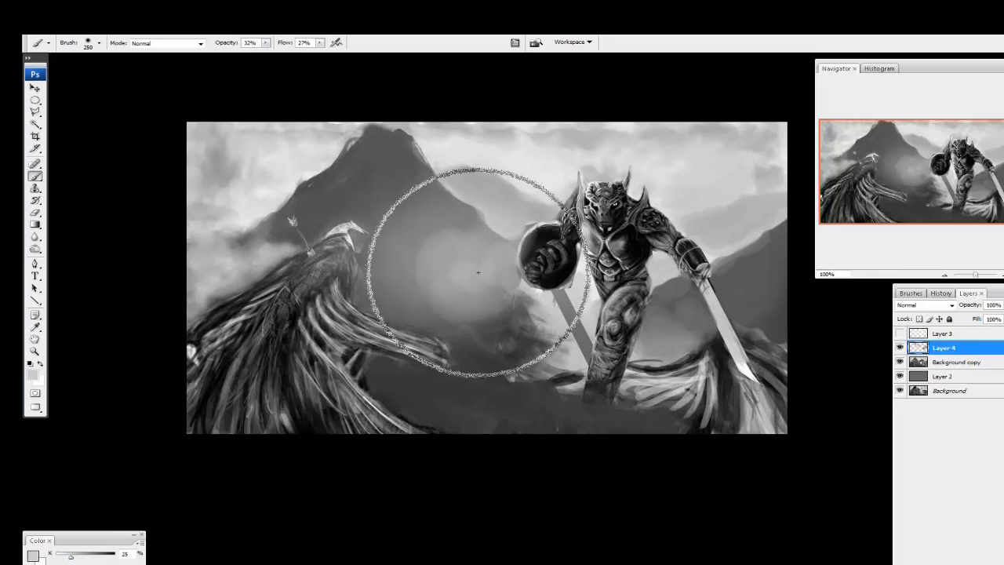
# Sample grays from the misty slope and blend the haze across the valley, the warrior's legs and the far hill
pyautogui.keyDown('alt'); pyautogui.click(411, 281); pyautogui.keyUp('alt')
pyautogui.moveTo(410, 281)
pyautogui.mouseDown()
pyautogui.moveTo(454, 270)
pyautogui.moveTo(446, 282)
pyautogui.moveTo(491, 259)
pyautogui.moveTo(422, 289)
pyautogui.moveTo(419, 273)
pyautogui.moveTo(489, 201)
pyautogui.moveTo(545, 184)
pyautogui.moveTo(540, 248)
pyautogui.moveTo(440, 259)
pyautogui.mouseUp()
pyautogui.keyDown('alt'); pyautogui.click(410, 220); pyautogui.keyUp('alt')
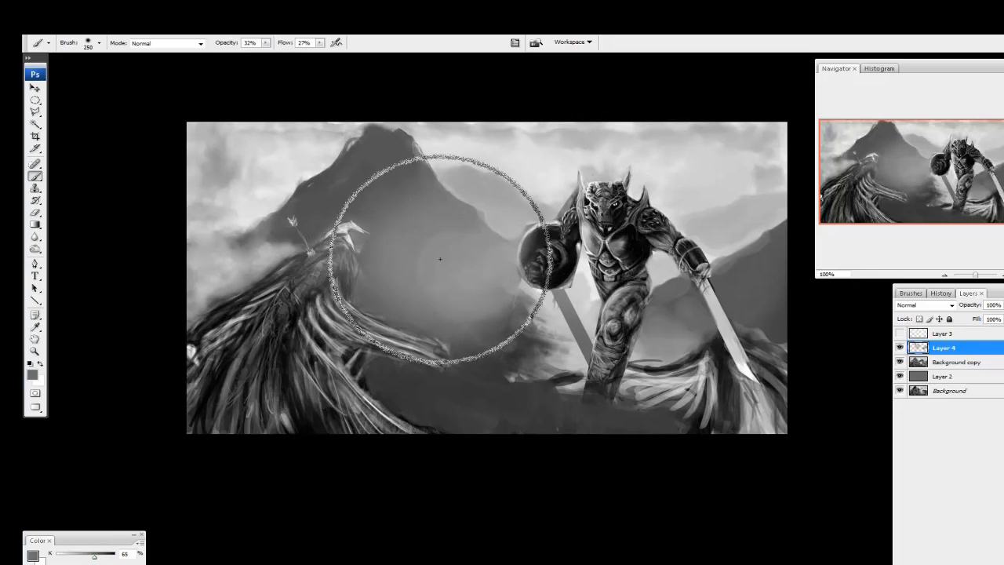
pyautogui.keyDown('alt'); pyautogui.click(522, 313); pyautogui.keyUp('alt')
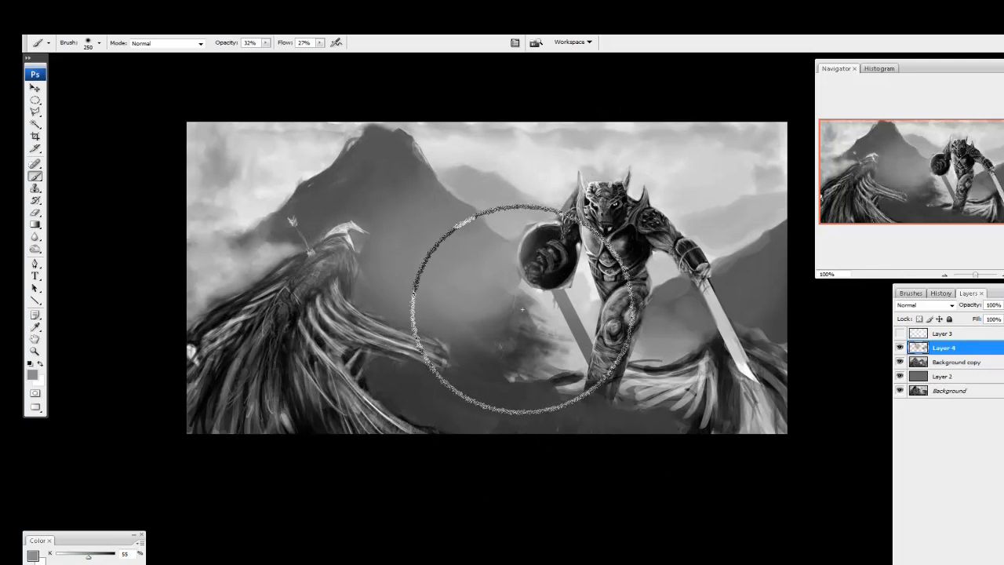
pyautogui.moveTo(522, 309)
pyautogui.mouseDown()
pyautogui.moveTo(705, 315)
pyautogui.moveTo(465, 295)
pyautogui.moveTo(782, 327)
pyautogui.mouseUp()
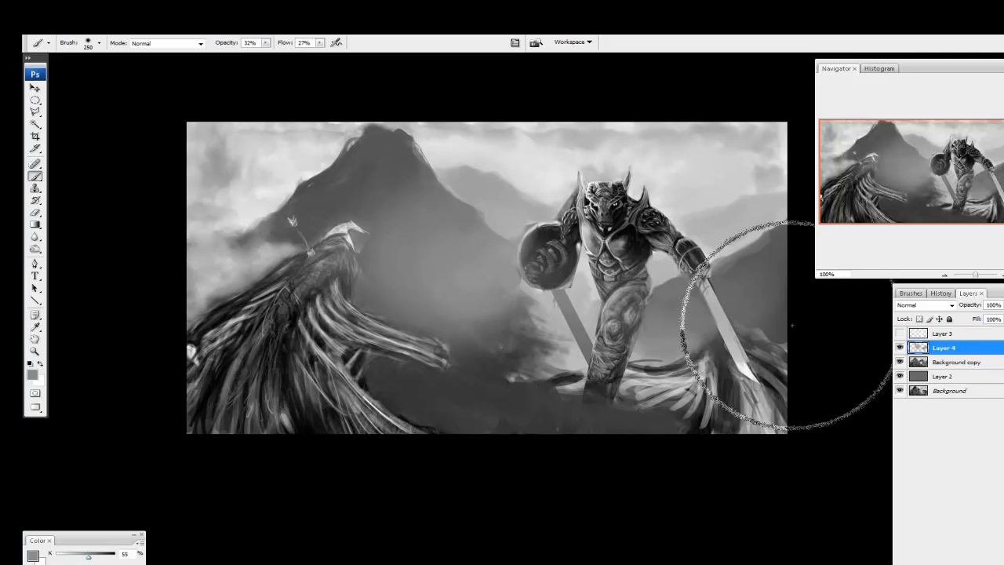
# Sample grays to haze the far hill and lower valley beside the warrior, and even out the dark patch in the sky beside the mountain
pyautogui.keyDown('alt'); pyautogui.click(700, 241); pyautogui.keyUp('alt')
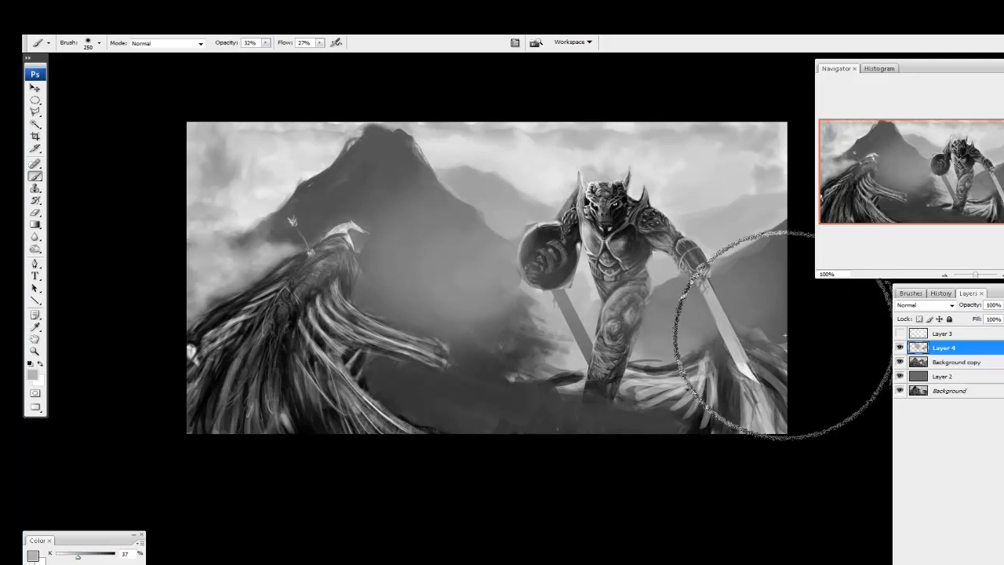
pyautogui.moveTo(785, 334)
pyautogui.mouseDown()
pyautogui.moveTo(622, 327)
pyautogui.moveTo(691, 343)
pyautogui.moveTo(665, 375)
pyautogui.moveTo(757, 365)
pyautogui.moveTo(524, 371)
pyautogui.mouseUp()
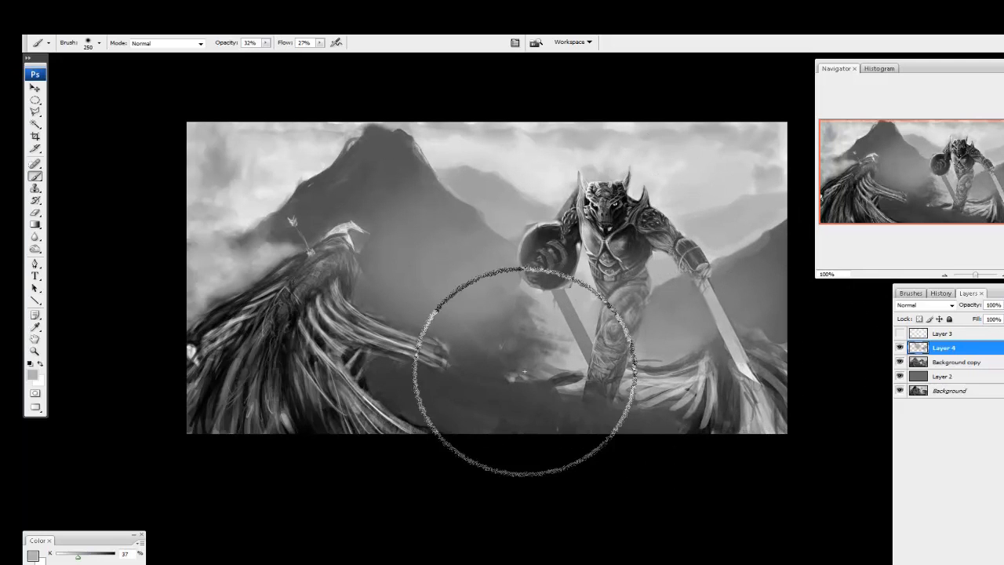
pyautogui.keyDown('alt'); pyautogui.click(237, 177); pyautogui.keyUp('alt')
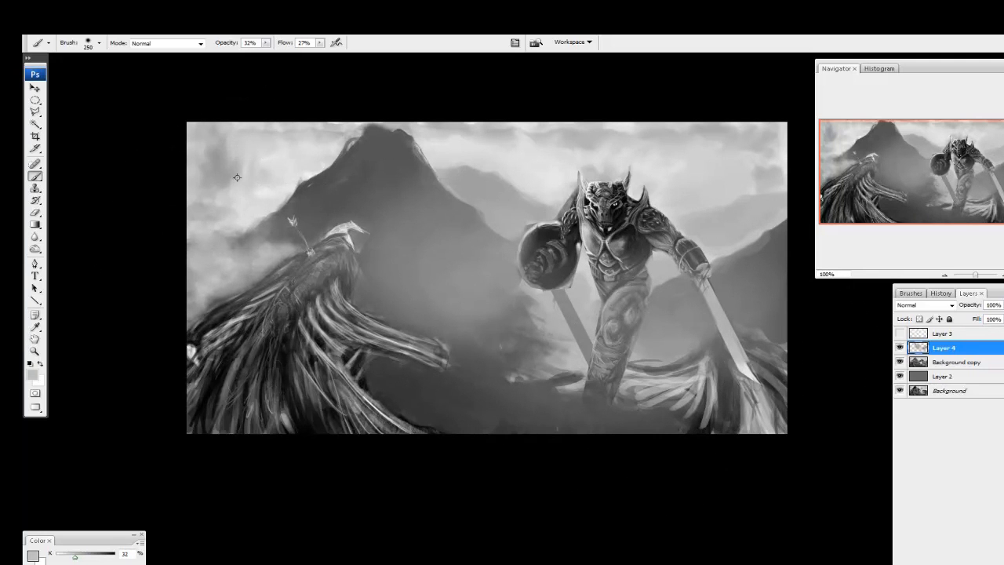
pyautogui.keyDown('alt'); pyautogui.click(220, 153); pyautogui.keyUp('alt')
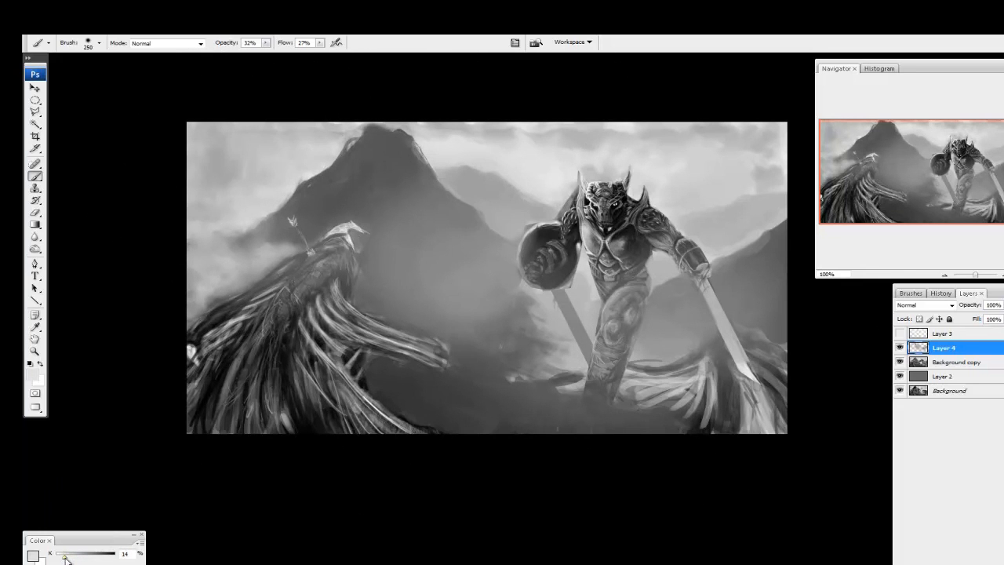
# Shrink the brush to 60 px and paint 7% gray mist behind the wing of the bird below the mountain
pyautogui.press('[')
pyautogui.press('[')
pyautogui.press('[')
pyautogui.press('[')
pyautogui.press('[')
pyautogui.press('[')
pyautogui.press('[')
pyautogui.press('[')
pyautogui.press('[')
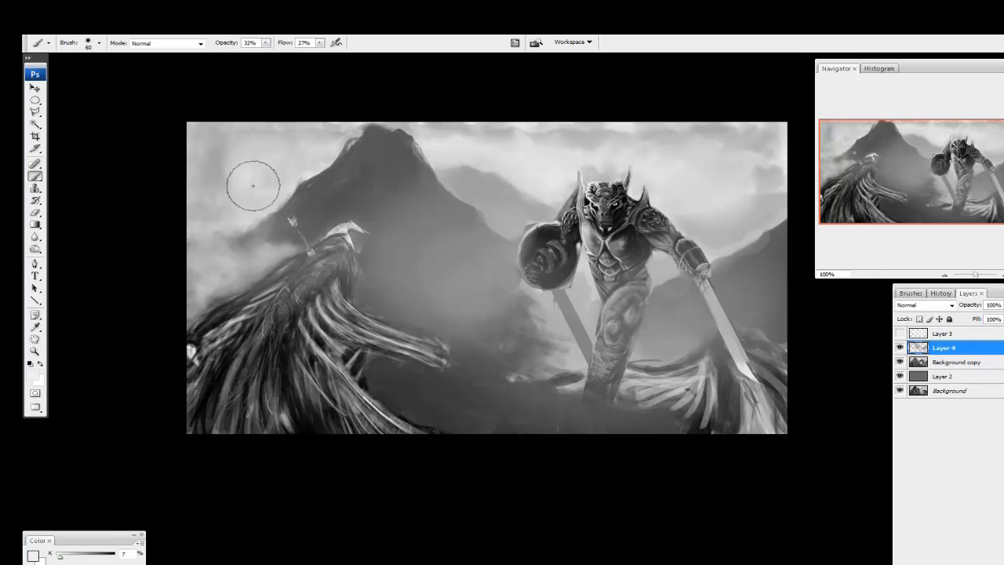
pyautogui.moveTo(215, 234); pyautogui.dragTo(229, 263)
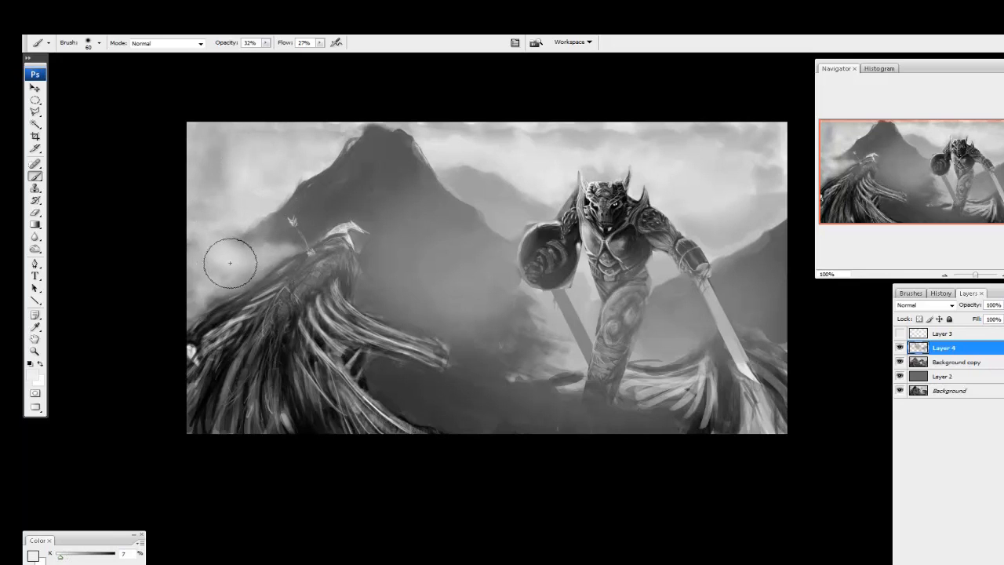
# With a 45 px brush at higher opacity, paint light mist behind the large bird's head, along the mountain slope and on the ground by the warrior
pyautogui.press('[')
pyautogui.press('[')
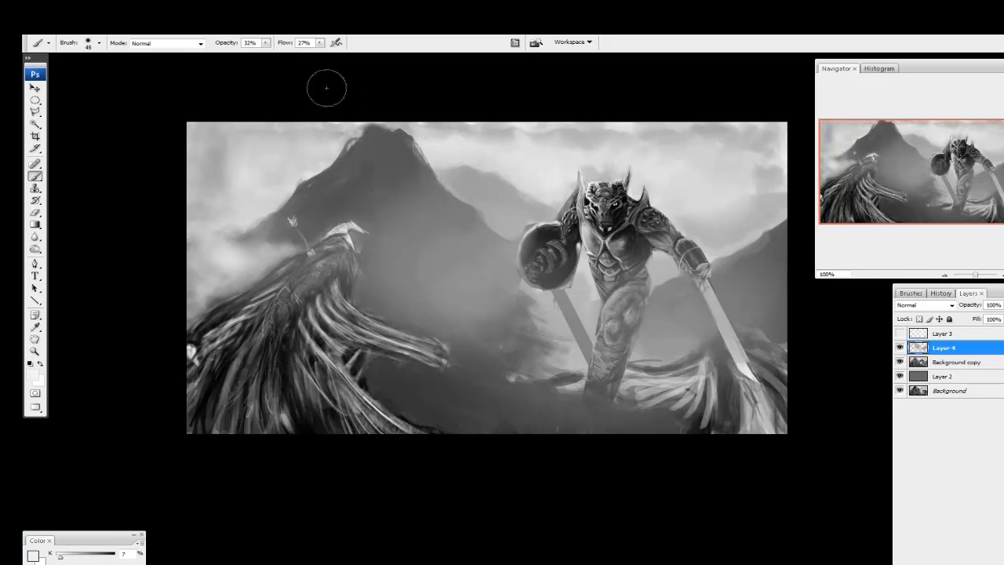
pyautogui.moveTo(266, 45); pyautogui.dragTo(294, 69)
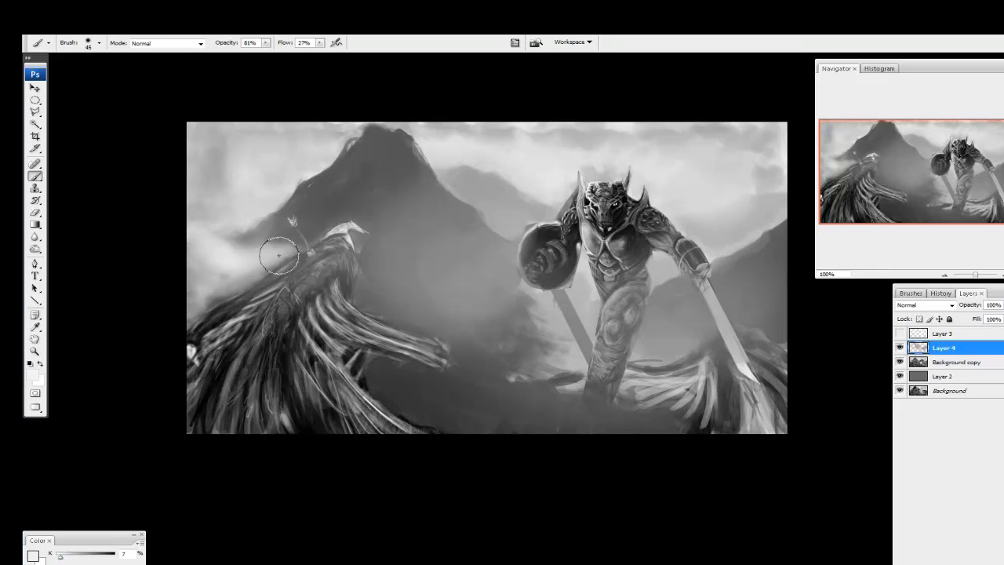
pyautogui.moveTo(235, 275); pyautogui.dragTo(237, 277)
pyautogui.moveTo(373, 286)
pyautogui.mouseDown()
pyautogui.moveTo(426, 278)
pyautogui.moveTo(375, 276)
pyautogui.moveTo(359, 290)
pyautogui.moveTo(426, 284)
pyautogui.moveTo(367, 265)
pyautogui.moveTo(466, 269)
pyautogui.moveTo(411, 273)
pyautogui.moveTo(490, 282)
pyautogui.moveTo(359, 256)
pyautogui.moveTo(418, 270)
pyautogui.mouseUp()
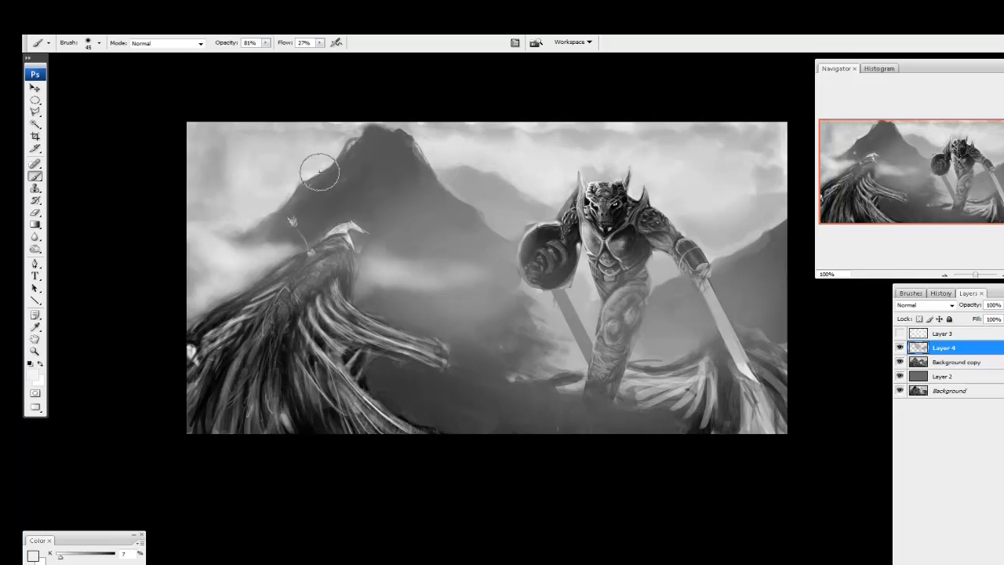
pyautogui.moveTo(353, 171); pyautogui.dragTo(314, 205)
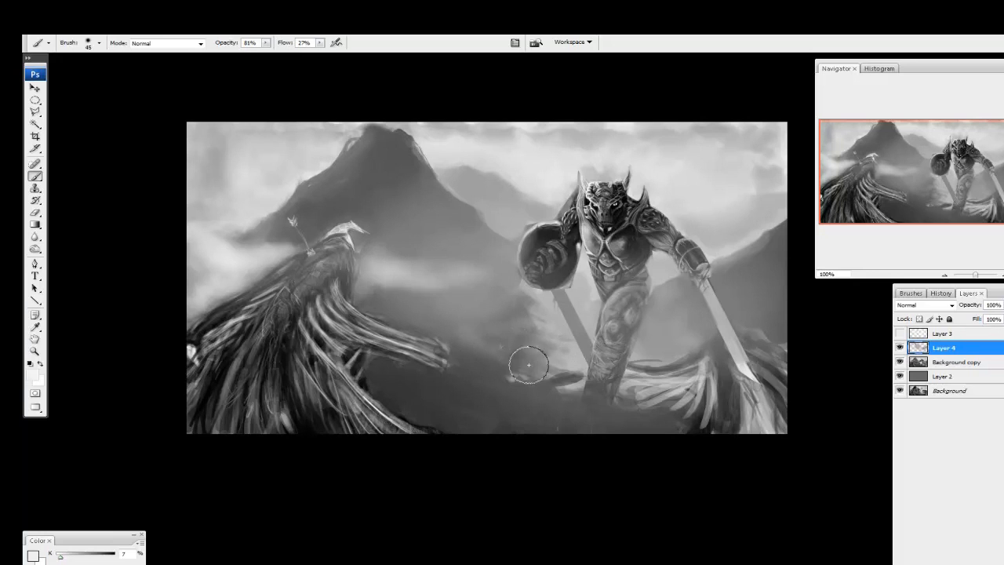
pyautogui.moveTo(548, 375); pyautogui.dragTo(533, 373)
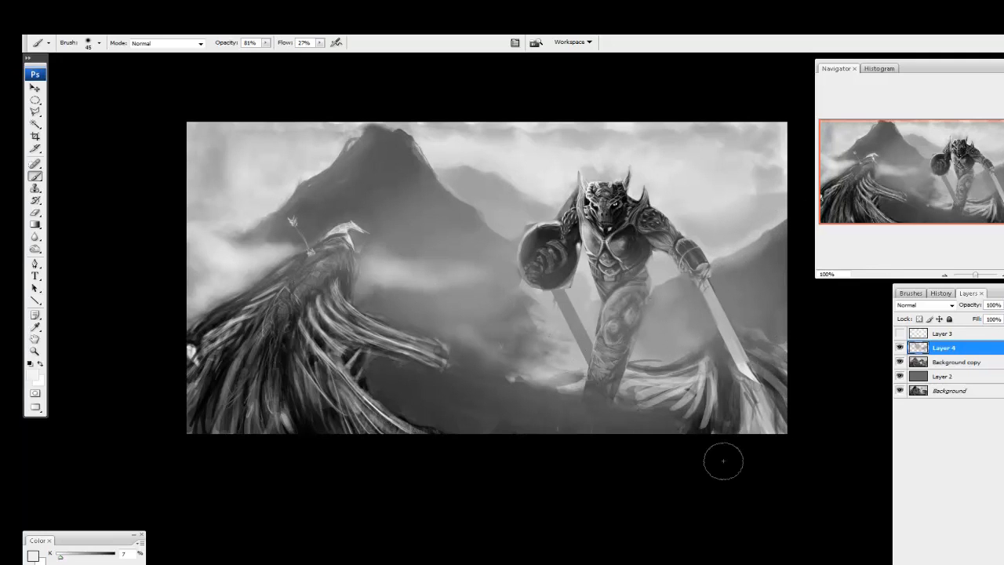
# Clear the haze off the warrior's leg, torso, sword arm and shield to restore his dark contrast
pyautogui.moveTo(606, 339)
pyautogui.mouseDown()
pyautogui.moveTo(603, 376)
pyautogui.moveTo(622, 299)
pyautogui.moveTo(610, 266)
pyautogui.moveTo(628, 294)
pyautogui.moveTo(633, 286)
pyautogui.moveTo(605, 384)
pyautogui.moveTo(628, 302)
pyautogui.moveTo(646, 354)
pyautogui.mouseUp()
pyautogui.moveTo(663, 228)
pyautogui.mouseDown()
pyautogui.moveTo(694, 265)
pyautogui.moveTo(639, 222)
pyautogui.mouseUp()
pyautogui.moveTo(551, 264)
pyautogui.mouseDown()
pyautogui.moveTo(563, 235)
pyautogui.moveTo(627, 223)
pyautogui.mouseUp()
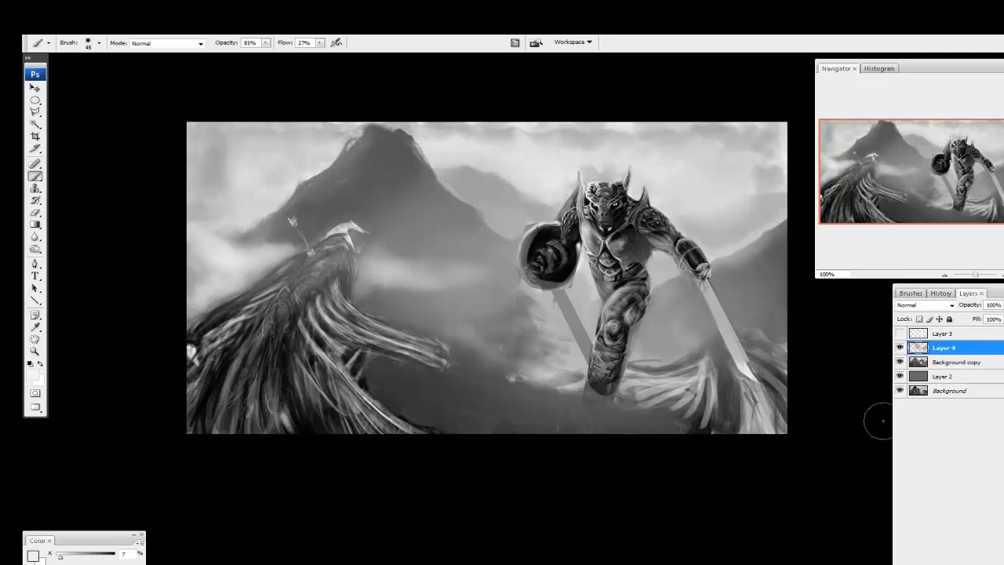
# Add an empty layer above Layer 4, and merge Layer 4 down into Background copy after comparing it on and off
pyautogui.hotkey('ctrl', 'shift', 'alt', 'n')
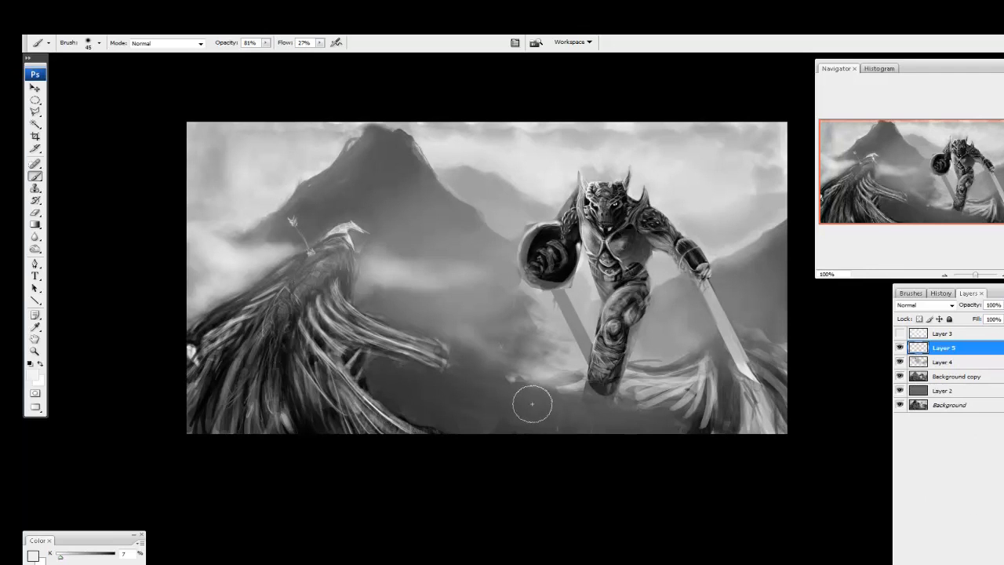
pyautogui.click(941, 363)
pyautogui.click(900, 363)
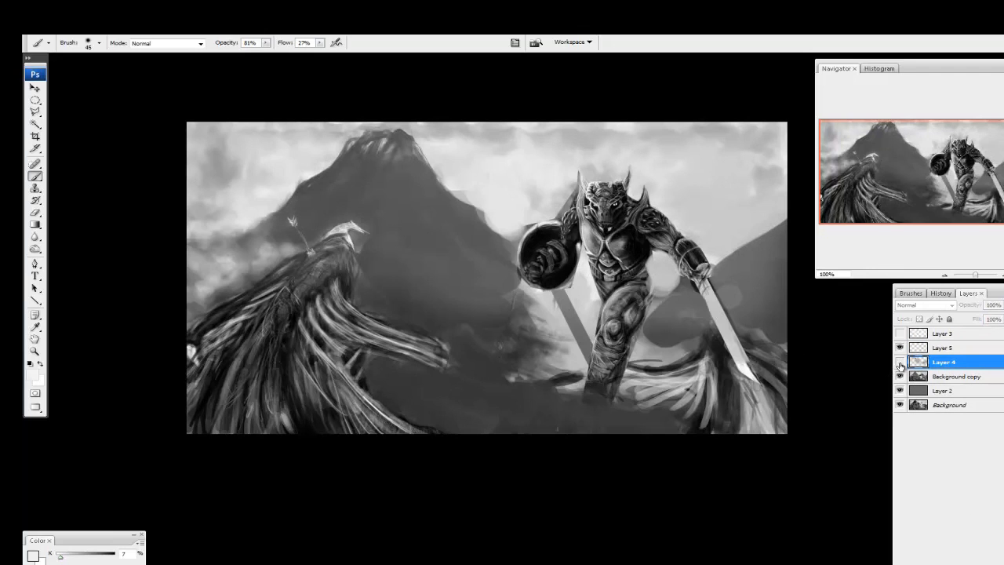
pyautogui.click(899, 363)
pyautogui.click(899, 363)
pyautogui.click(898, 364)
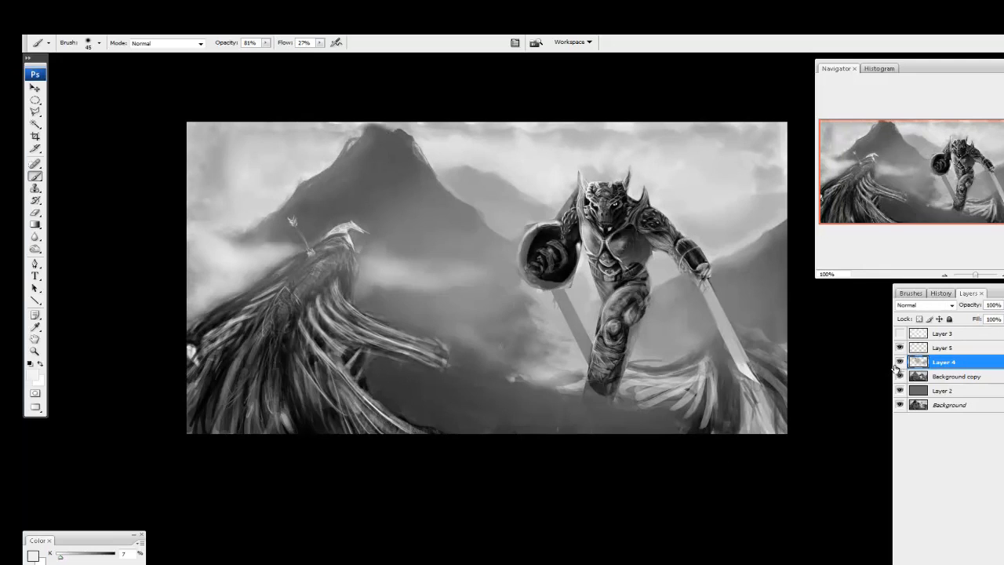
pyautogui.hotkey('ctrl', 'e')
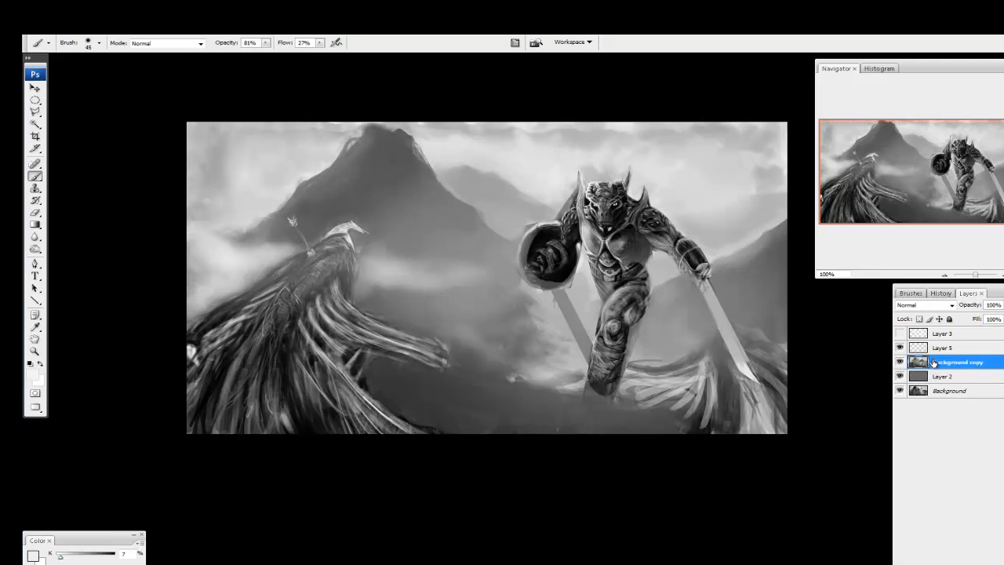
# On Layer 5, paint the large foreground bird black and darken the other bird's wing and the warrior's torso and leg
pyautogui.click(940, 350)
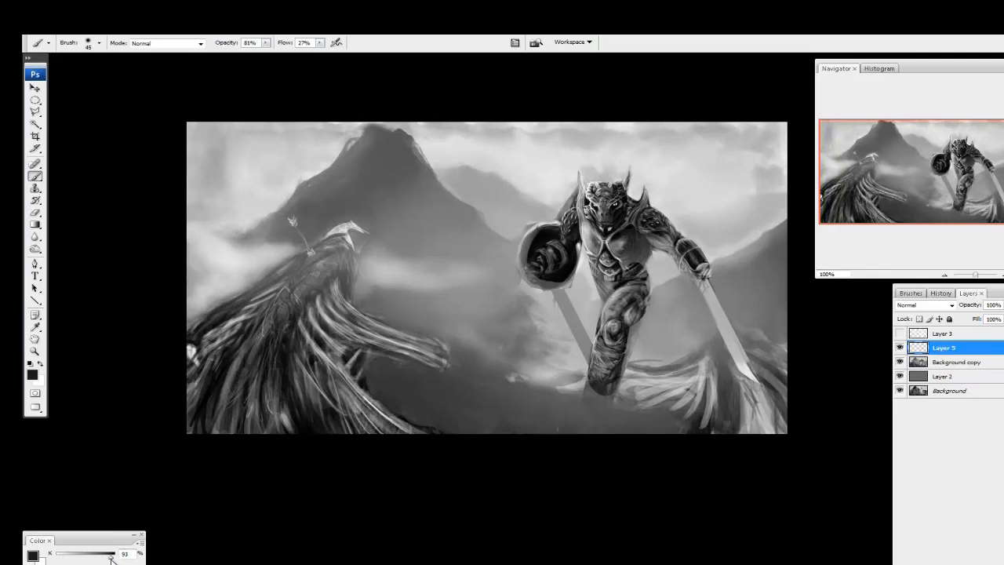
pyautogui.moveTo(320, 350)
pyautogui.mouseDown()
pyautogui.moveTo(260, 385)
pyautogui.moveTo(208, 348)
pyautogui.moveTo(191, 378)
pyautogui.moveTo(314, 276)
pyautogui.moveTo(324, 251)
pyautogui.moveTo(274, 286)
pyautogui.moveTo(288, 366)
pyautogui.moveTo(328, 328)
pyautogui.moveTo(335, 285)
pyautogui.moveTo(340, 320)
pyautogui.moveTo(322, 321)
pyautogui.moveTo(310, 362)
pyautogui.moveTo(342, 310)
pyautogui.moveTo(312, 348)
pyautogui.moveTo(312, 439)
pyautogui.moveTo(287, 449)
pyautogui.moveTo(277, 380)
pyautogui.moveTo(259, 385)
pyautogui.moveTo(204, 341)
pyautogui.moveTo(266, 340)
pyautogui.moveTo(352, 408)
pyautogui.moveTo(329, 366)
pyautogui.moveTo(432, 466)
pyautogui.moveTo(339, 351)
pyautogui.moveTo(374, 413)
pyautogui.moveTo(272, 313)
pyautogui.moveTo(341, 241)
pyautogui.moveTo(317, 275)
pyautogui.moveTo(368, 419)
pyautogui.moveTo(394, 429)
pyautogui.mouseUp()
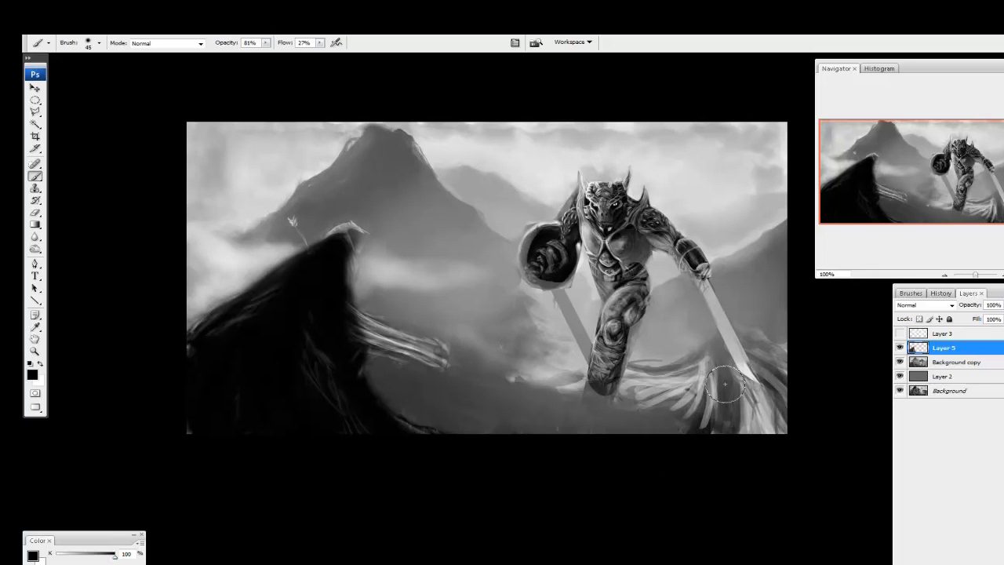
pyautogui.moveTo(723, 384)
pyautogui.mouseDown()
pyautogui.moveTo(709, 369)
pyautogui.moveTo(741, 407)
pyautogui.moveTo(737, 384)
pyautogui.moveTo(752, 350)
pyautogui.moveTo(728, 392)
pyautogui.moveTo(737, 388)
pyautogui.moveTo(627, 326)
pyautogui.moveTo(623, 374)
pyautogui.moveTo(613, 255)
pyautogui.moveTo(621, 242)
pyautogui.moveTo(694, 247)
pyautogui.moveTo(619, 258)
pyautogui.moveTo(611, 270)
pyautogui.moveTo(680, 220)
pyautogui.mouseUp()
pyautogui.moveTo(597, 250); pyautogui.dragTo(575, 235)
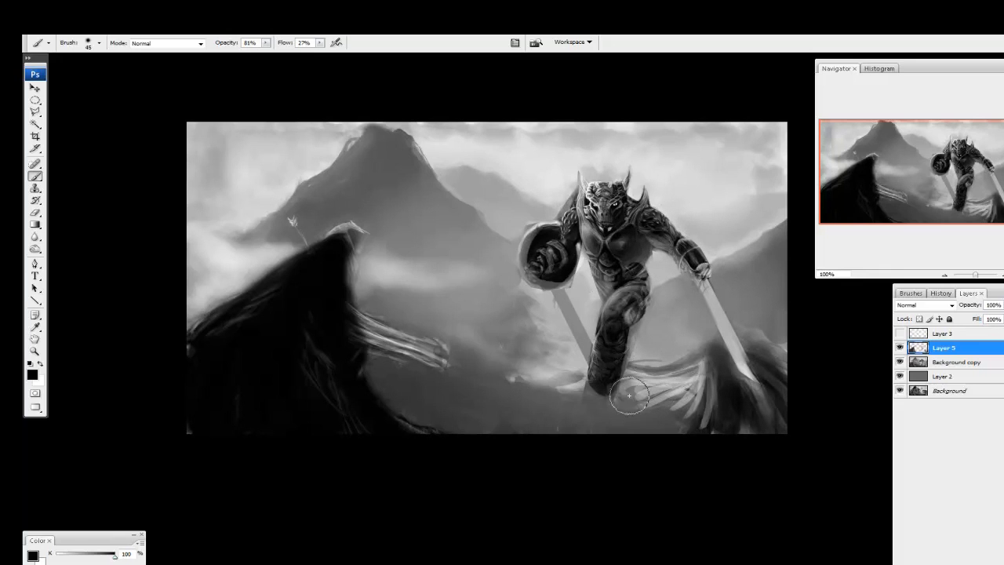
# Darken the foreground ground with 95% gray and cover the large bird's pale outstretched feathers to form a continuous dark slope
pyautogui.moveTo(453, 415)
pyautogui.mouseDown()
pyautogui.moveTo(533, 445)
pyautogui.moveTo(372, 381)
pyautogui.moveTo(495, 448)
pyautogui.moveTo(414, 408)
pyautogui.moveTo(504, 431)
pyautogui.moveTo(629, 426)
pyautogui.moveTo(606, 414)
pyautogui.moveTo(628, 434)
pyautogui.mouseUp()
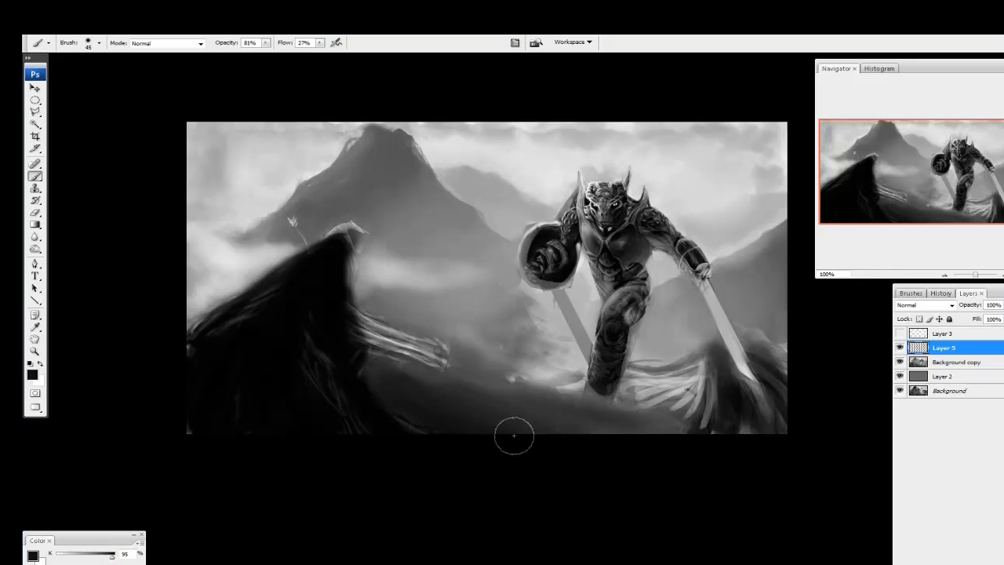
pyautogui.moveTo(510, 432)
pyautogui.mouseDown()
pyautogui.moveTo(370, 338)
pyautogui.moveTo(455, 380)
pyautogui.moveTo(701, 433)
pyautogui.mouseUp()
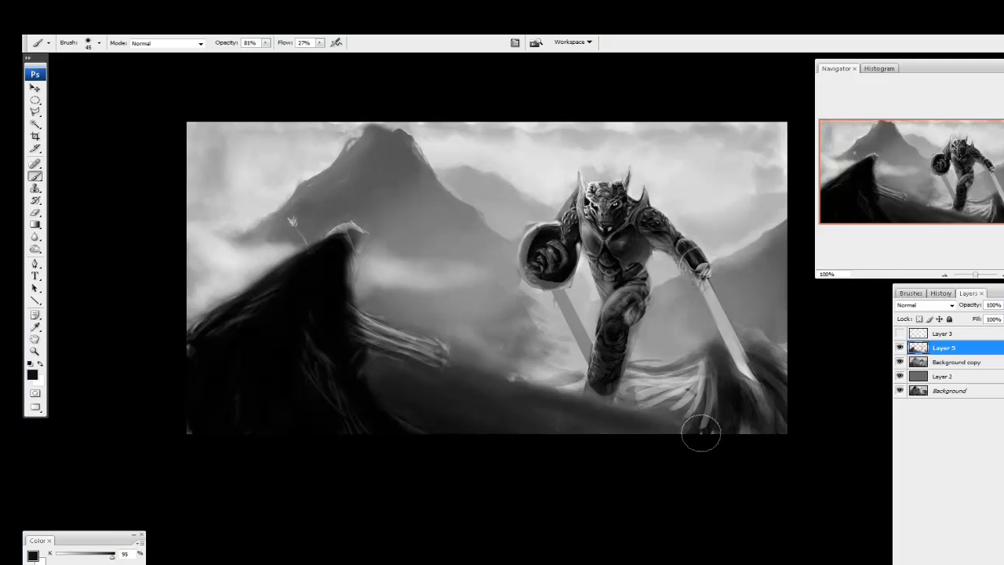
pyautogui.moveTo(437, 341)
pyautogui.mouseDown()
pyautogui.moveTo(348, 300)
pyautogui.moveTo(379, 335)
pyautogui.moveTo(362, 307)
pyautogui.moveTo(398, 341)
pyautogui.moveTo(438, 356)
pyautogui.moveTo(381, 329)
pyautogui.moveTo(453, 361)
pyautogui.moveTo(482, 362)
pyautogui.mouseUp()
pyautogui.keyDown('alt'); pyautogui.click(487, 363); pyautogui.keyUp('alt')
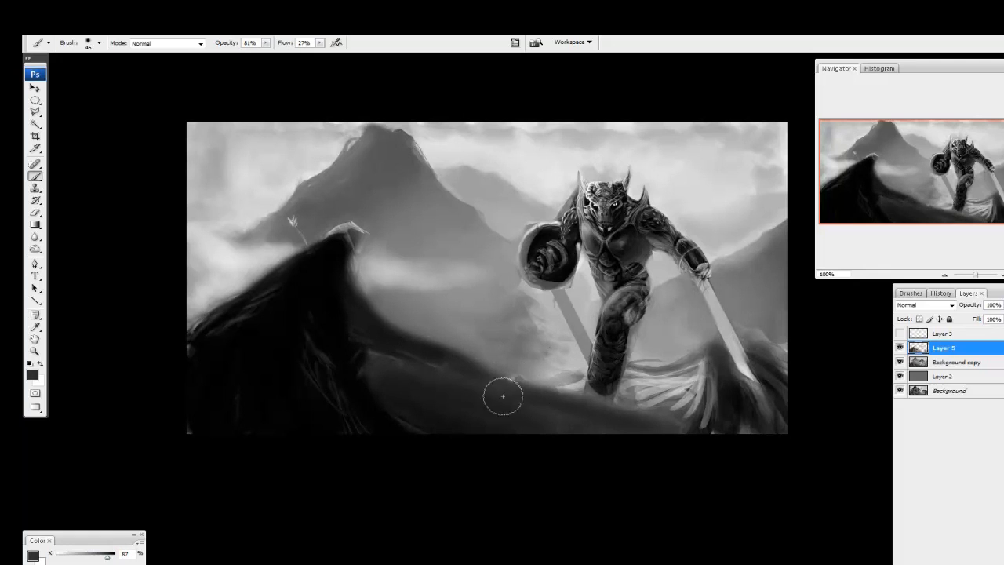
# Sample a 43% gray from the ground mist and lighten the warrior's leg and shield, using a smaller brush for the thigh
pyautogui.keyDown('alt'); pyautogui.click(533, 376); pyautogui.keyUp('alt')
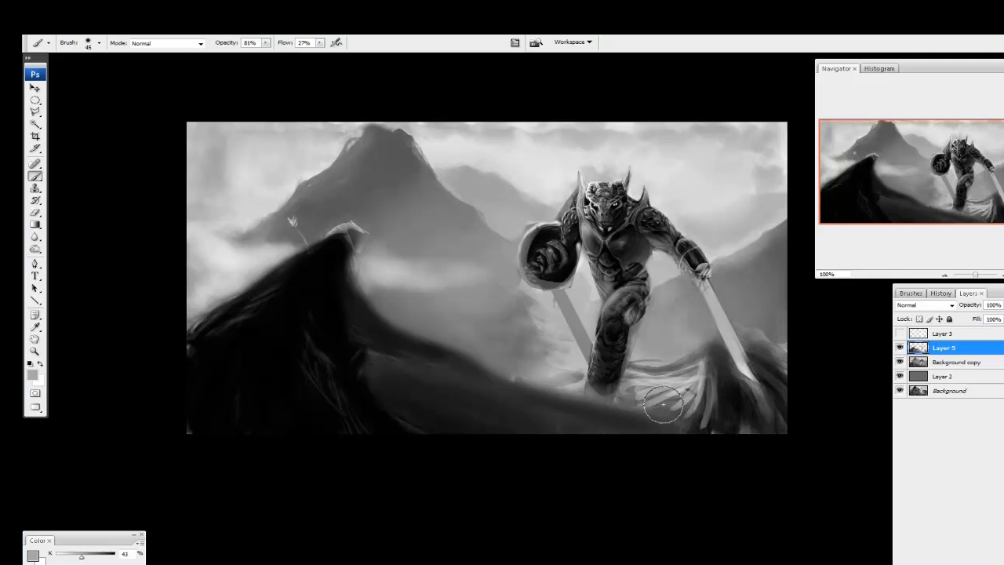
pyautogui.moveTo(603, 384); pyautogui.dragTo(620, 317)
pyautogui.moveTo(549, 239)
pyautogui.mouseDown()
pyautogui.moveTo(541, 259)
pyautogui.moveTo(548, 235)
pyautogui.mouseUp()
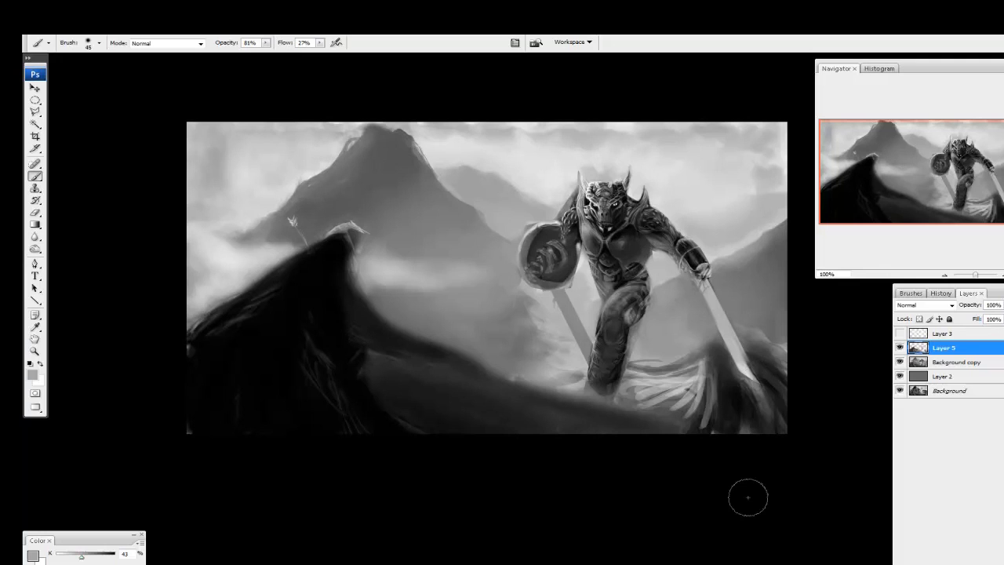
pyautogui.press('[')
pyautogui.press('[')
pyautogui.press('[')
pyautogui.press('[')
pyautogui.moveTo(619, 329); pyautogui.dragTo(649, 305)
# Set the color to 2% gray and paint bright highlights along the warrior's sword blade with a small hard brush
pyautogui.click(56, 559)
pyautogui.moveTo(711, 306)
pyautogui.mouseDown()
pyautogui.moveTo(723, 334)
pyautogui.moveTo(724, 324)
pyautogui.mouseUp()
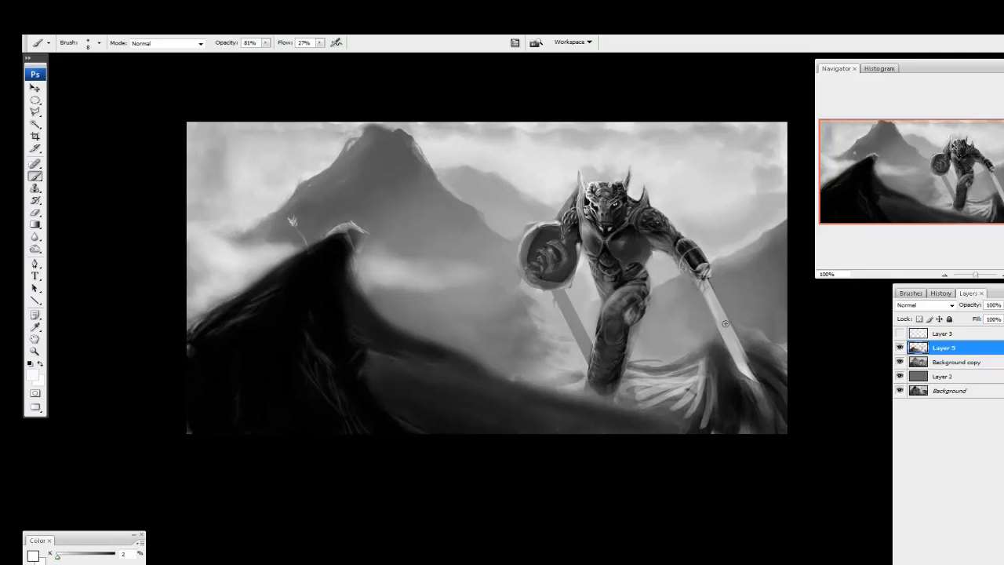
pyautogui.rightClick(674, 293)
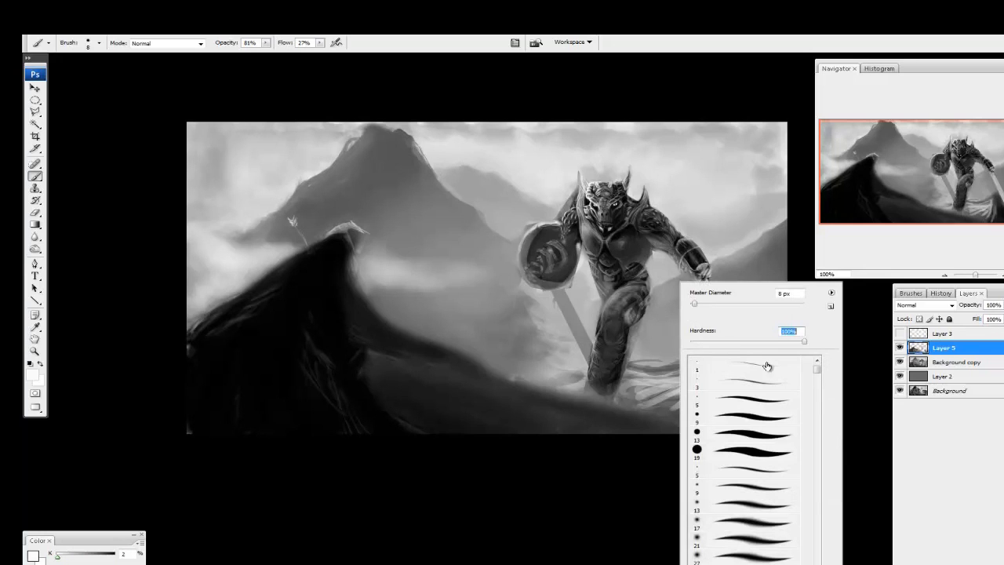
pyautogui.click(642, 401)
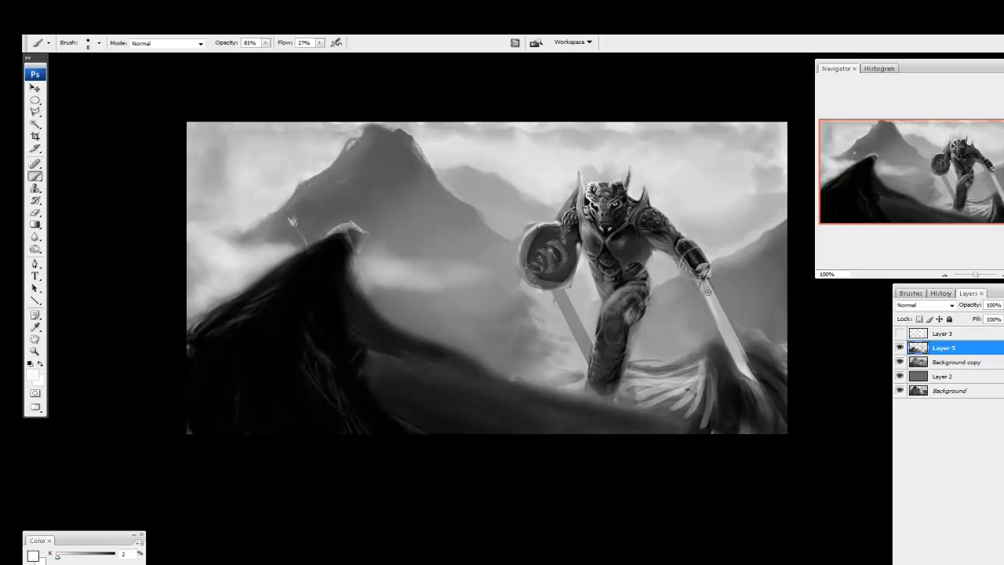
pyautogui.moveTo(706, 291); pyautogui.dragTo(750, 377)
pyautogui.moveTo(706, 275); pyautogui.dragTo(736, 348)
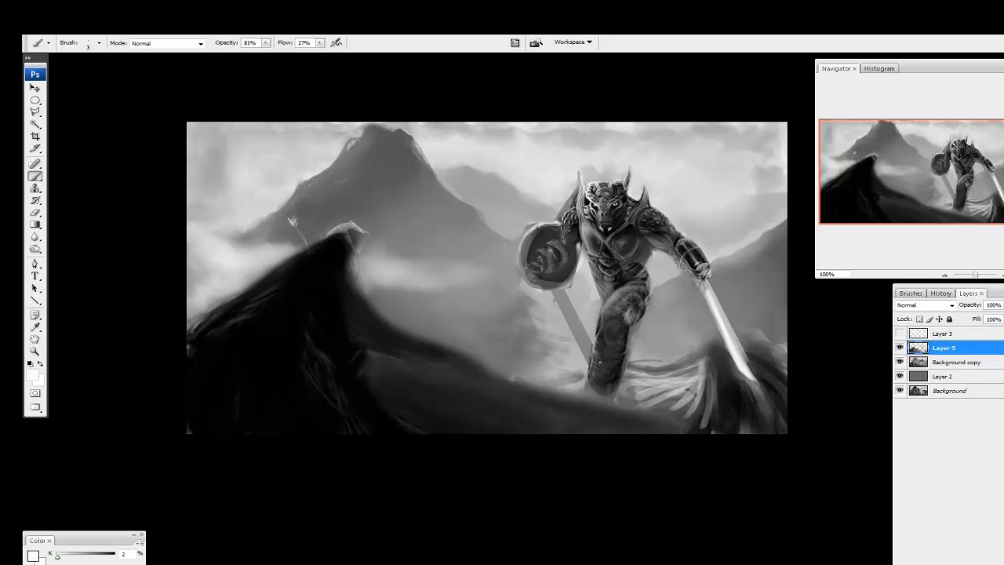
# Compare the repainted composition with the original Background by hiding and restoring the layers above it
pyautogui.moveTo(898, 349); pyautogui.dragTo(899, 376)
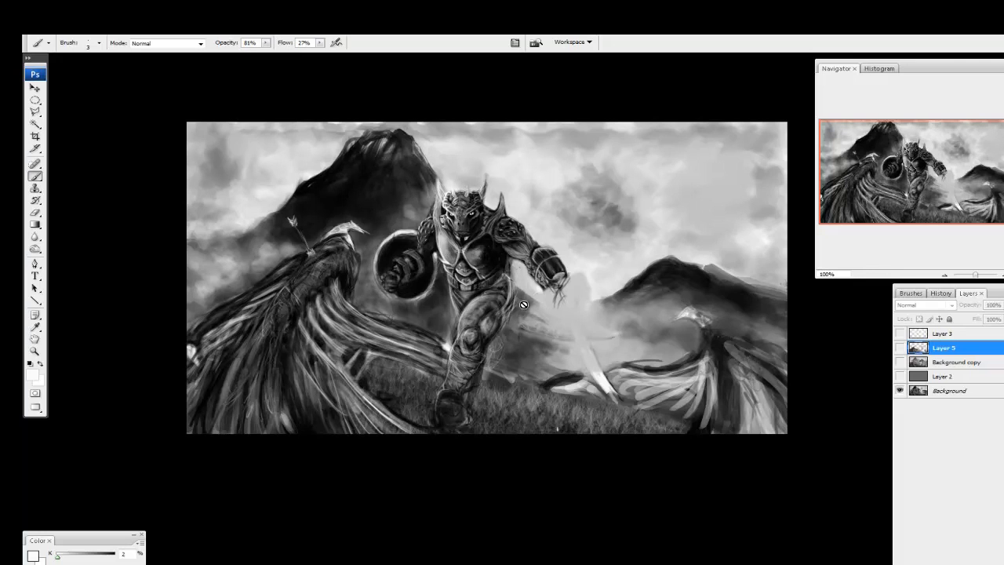
pyautogui.click(900, 376)
pyautogui.click(899, 361)
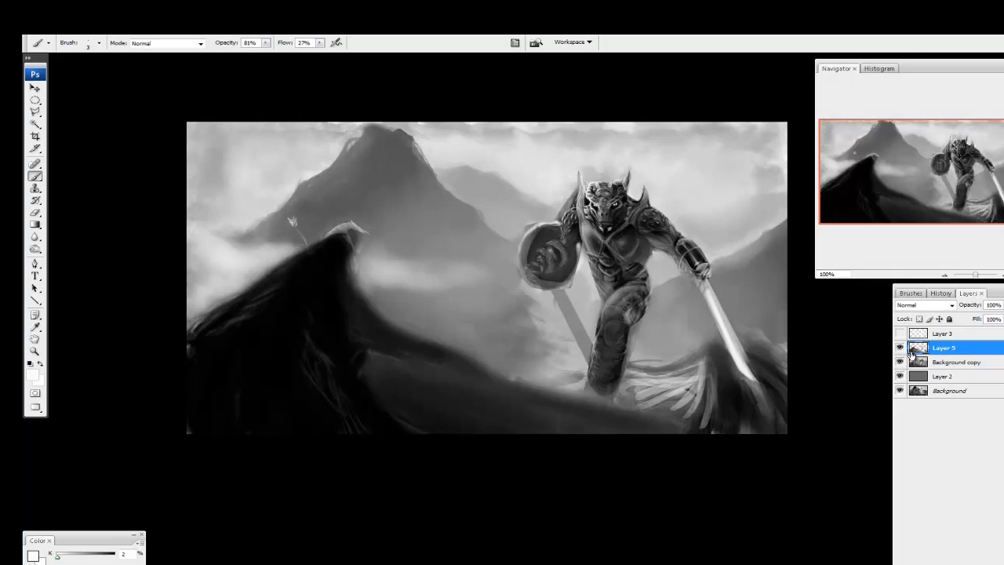
# Check the visibility of Layer 5 and Layer 3, and delete Layer 3
pyautogui.click(900, 347)
pyautogui.click(900, 333)
pyautogui.moveTo(943, 333)
pyautogui.mouseDown()
pyautogui.moveTo(943, 558)
pyautogui.moveTo(964, 560)
pyautogui.mouseUp()
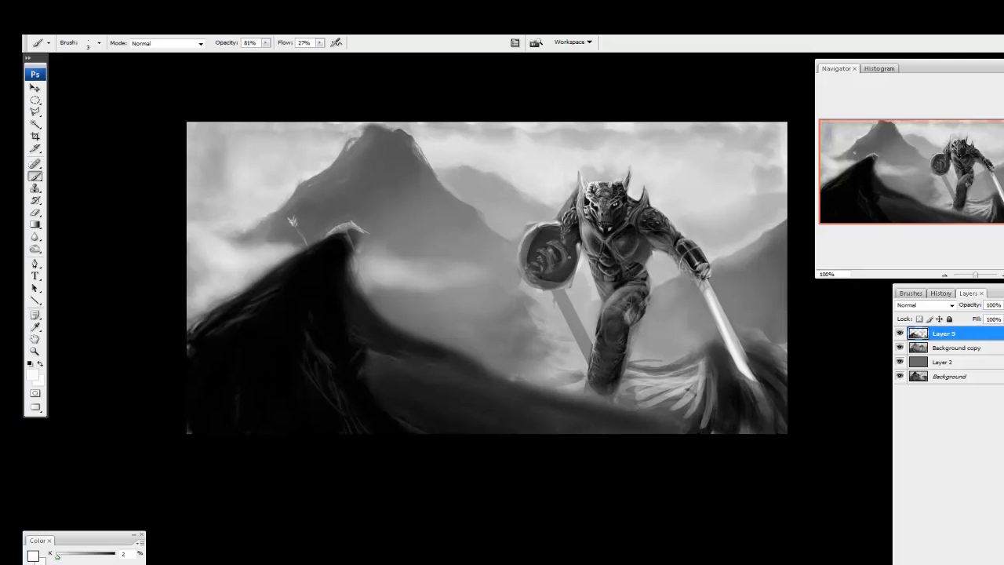
# Sample black from the large bird and darken the warrior's shield, wrist and leg, using a 15 px brush
pyautogui.keyDown('alt'); pyautogui.click(337, 317); pyautogui.keyUp('alt')
pyautogui.moveTo(534, 232)
pyautogui.mouseDown()
pyautogui.moveTo(522, 259)
pyautogui.moveTo(535, 234)
pyautogui.moveTo(555, 233)
pyautogui.moveTo(571, 262)
pyautogui.moveTo(562, 283)
pyautogui.moveTo(530, 281)
pyautogui.moveTo(578, 213)
pyautogui.mouseUp()
pyautogui.press(']')
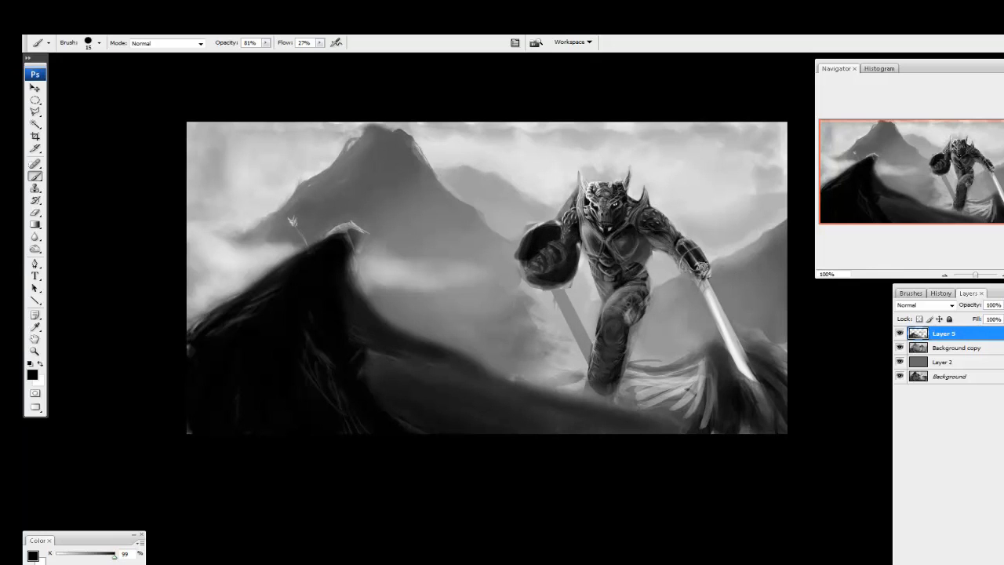
pyautogui.moveTo(701, 268)
pyautogui.mouseDown()
pyautogui.moveTo(689, 239)
pyautogui.moveTo(691, 269)
pyautogui.moveTo(699, 254)
pyautogui.moveTo(684, 241)
pyautogui.moveTo(703, 275)
pyautogui.mouseUp()
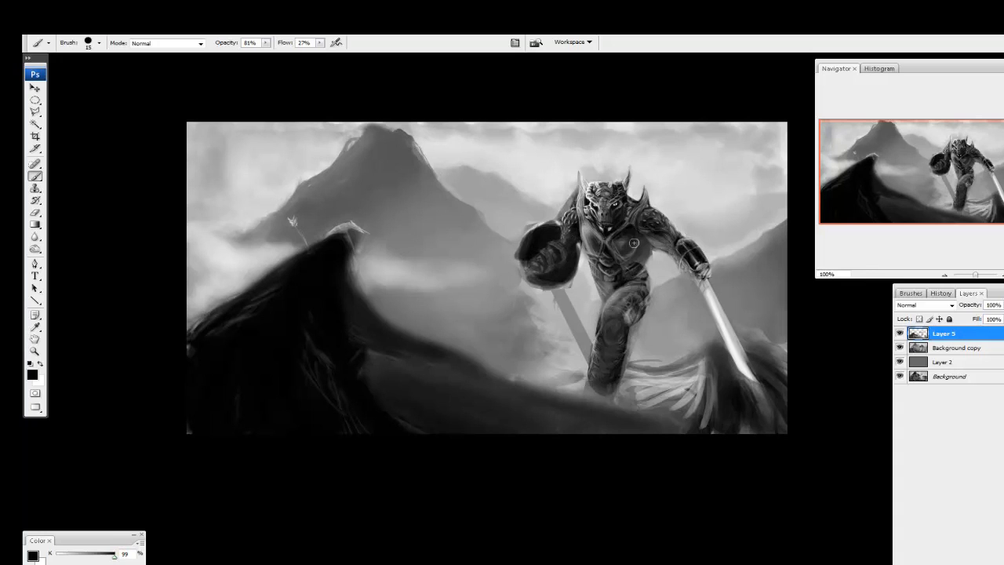
pyautogui.moveTo(603, 320); pyautogui.dragTo(615, 376)
# Paint 17% gray strokes around the warrior's chest, shade the torso and waist with sampled dark grays, and round out the dark shield
pyautogui.keyDown('alt'); pyautogui.click(704, 284); pyautogui.keyUp('alt')
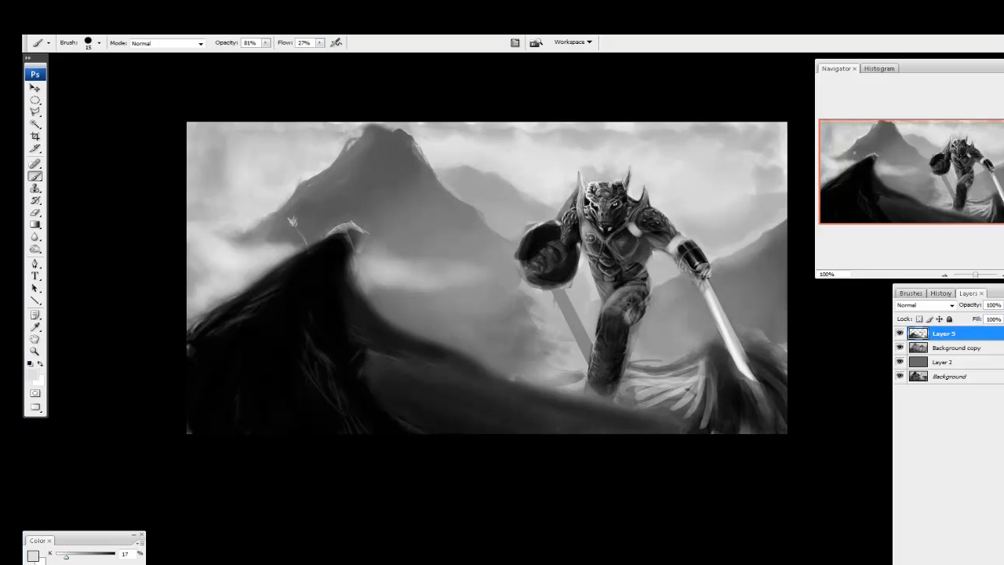
pyautogui.moveTo(601, 271)
pyautogui.mouseDown()
pyautogui.moveTo(639, 267)
pyautogui.moveTo(645, 253)
pyautogui.mouseUp()
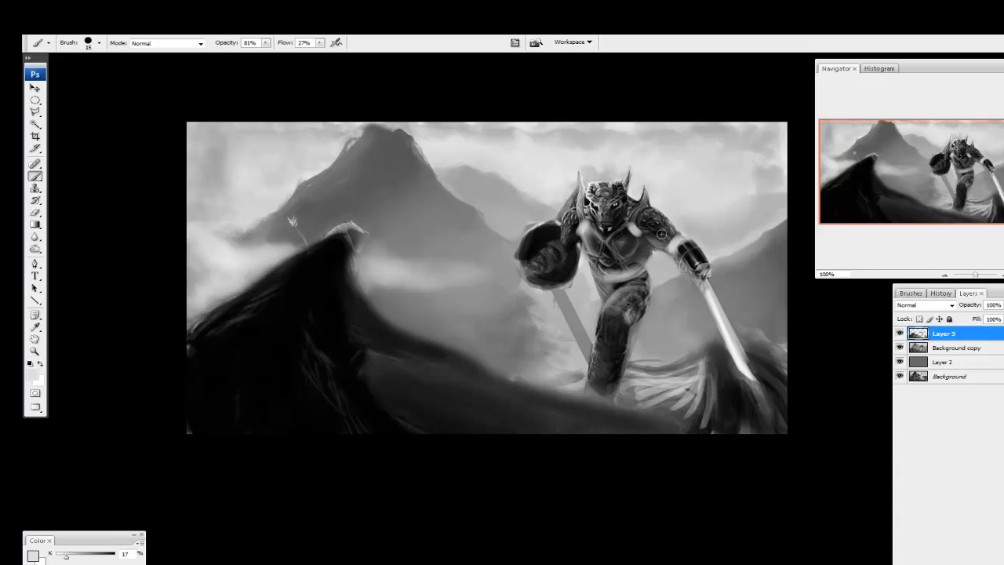
pyautogui.keyDown('alt'); pyautogui.click(554, 235); pyautogui.keyUp('alt')
pyautogui.moveTo(554, 236)
pyautogui.mouseDown()
pyautogui.moveTo(634, 234)
pyautogui.moveTo(637, 243)
pyautogui.moveTo(627, 229)
pyautogui.moveTo(635, 210)
pyautogui.moveTo(617, 232)
pyautogui.moveTo(598, 230)
pyautogui.moveTo(635, 215)
pyautogui.moveTo(660, 178)
pyautogui.moveTo(643, 221)
pyautogui.moveTo(632, 210)
pyautogui.moveTo(628, 241)
pyautogui.moveTo(633, 231)
pyautogui.moveTo(641, 265)
pyautogui.moveTo(602, 266)
pyautogui.moveTo(609, 281)
pyautogui.moveTo(624, 279)
pyautogui.moveTo(604, 276)
pyautogui.moveTo(614, 284)
pyautogui.moveTo(642, 269)
pyautogui.moveTo(653, 293)
pyautogui.moveTo(645, 310)
pyautogui.moveTo(649, 279)
pyautogui.mouseUp()
pyautogui.keyDown('alt'); pyautogui.click(626, 270); pyautogui.keyUp('alt')
pyautogui.keyDown('alt'); pyautogui.click(610, 266); pyautogui.keyUp('alt')
pyautogui.keyDown('alt'); pyautogui.click(610, 266); pyautogui.keyUp('alt')
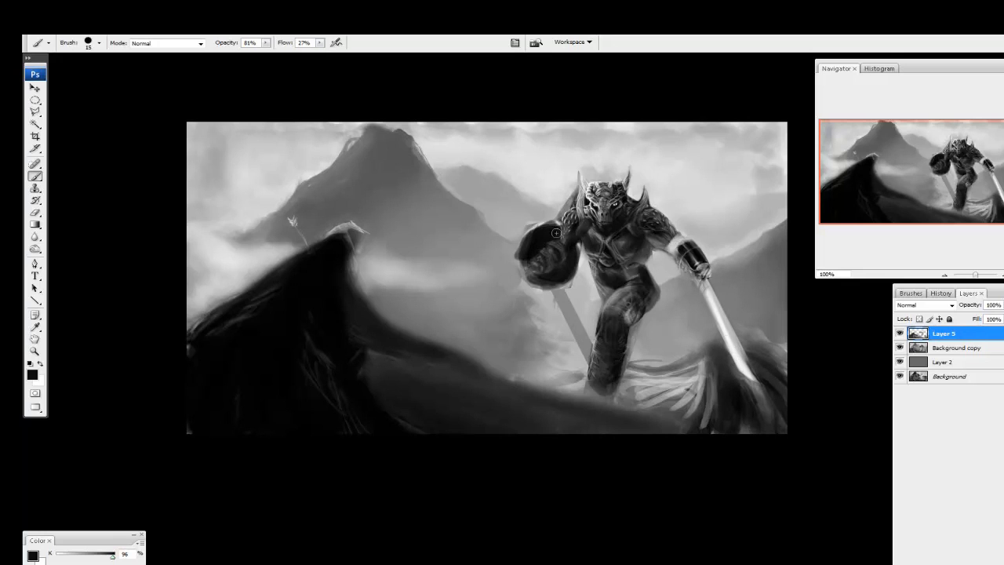
pyautogui.moveTo(523, 250)
pyautogui.mouseDown()
pyautogui.moveTo(557, 218)
pyautogui.moveTo(518, 253)
pyautogui.moveTo(546, 280)
pyautogui.moveTo(563, 269)
pyautogui.moveTo(555, 283)
pyautogui.moveTo(529, 279)
pyautogui.moveTo(547, 271)
pyautogui.moveTo(545, 282)
pyautogui.moveTo(516, 255)
pyautogui.moveTo(575, 272)
pyautogui.mouseUp()
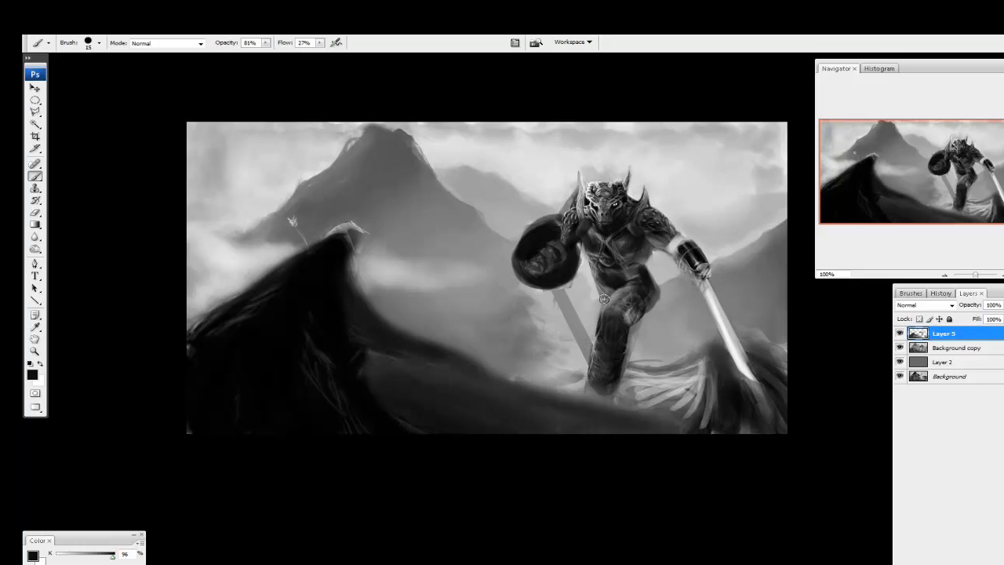
# Block in the warrior's rear leg and darken the torso and front leg with sampled dark grays
pyautogui.moveTo(637, 329)
pyautogui.mouseDown()
pyautogui.moveTo(641, 353)
pyautogui.moveTo(647, 330)
pyautogui.moveTo(671, 364)
pyautogui.moveTo(648, 352)
pyautogui.moveTo(651, 320)
pyautogui.moveTo(676, 363)
pyautogui.moveTo(654, 359)
pyautogui.moveTo(679, 370)
pyautogui.mouseUp()
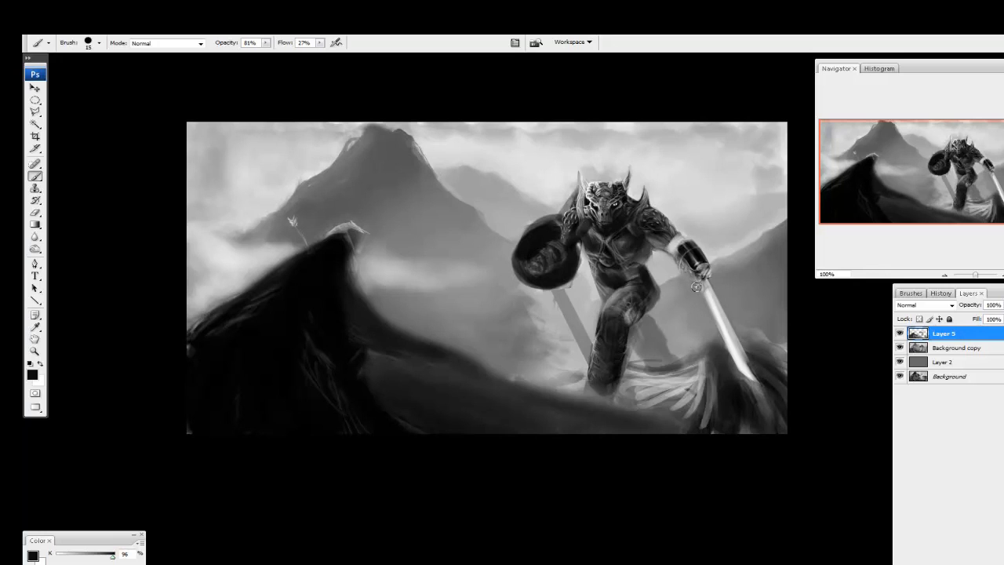
pyautogui.keyDown('alt'); pyautogui.click(620, 274); pyautogui.keyUp('alt')
pyautogui.moveTo(615, 249)
pyautogui.mouseDown()
pyautogui.moveTo(632, 271)
pyautogui.moveTo(596, 292)
pyautogui.moveTo(610, 329)
pyautogui.moveTo(652, 344)
pyautogui.moveTo(630, 316)
pyautogui.moveTo(606, 310)
pyautogui.moveTo(619, 298)
pyautogui.moveTo(655, 301)
pyautogui.moveTo(649, 317)
pyautogui.moveTo(624, 298)
pyautogui.moveTo(623, 311)
pyautogui.moveTo(644, 323)
pyautogui.moveTo(636, 328)
pyautogui.moveTo(652, 359)
pyautogui.moveTo(623, 337)
pyautogui.moveTo(615, 360)
pyautogui.moveTo(625, 305)
pyautogui.moveTo(606, 314)
pyautogui.moveTo(613, 375)
pyautogui.moveTo(618, 329)
pyautogui.moveTo(605, 330)
pyautogui.moveTo(602, 375)
pyautogui.moveTo(638, 271)
pyautogui.moveTo(599, 307)
pyautogui.mouseUp()
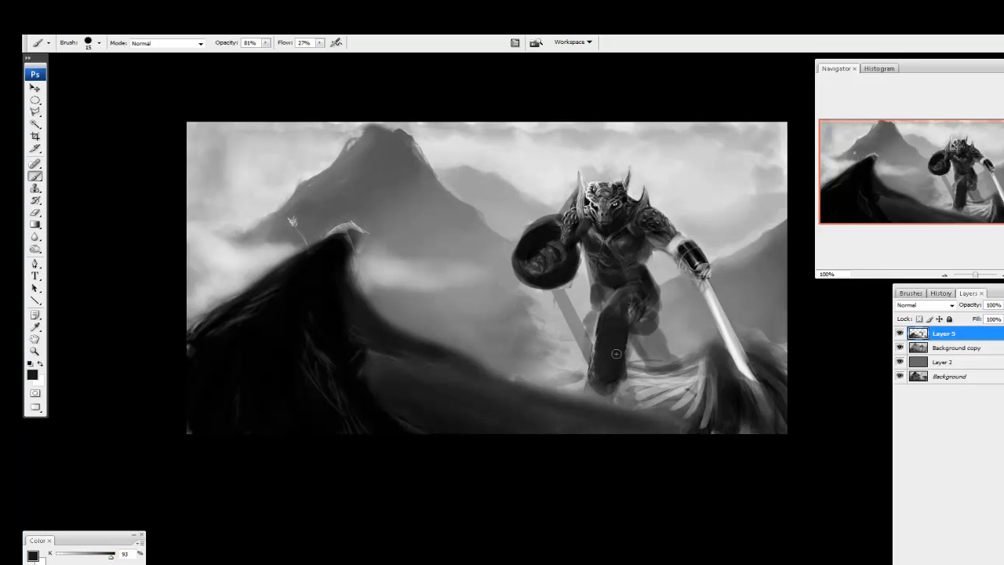
pyautogui.moveTo(645, 338)
pyautogui.mouseDown()
pyautogui.moveTo(630, 362)
pyautogui.moveTo(671, 321)
pyautogui.moveTo(651, 342)
pyautogui.moveTo(656, 352)
pyautogui.moveTo(663, 337)
pyautogui.moveTo(666, 355)
pyautogui.moveTo(647, 332)
pyautogui.moveTo(663, 303)
pyautogui.mouseUp()
pyautogui.keyDown('alt'); pyautogui.click(651, 337); pyautogui.keyUp('alt')
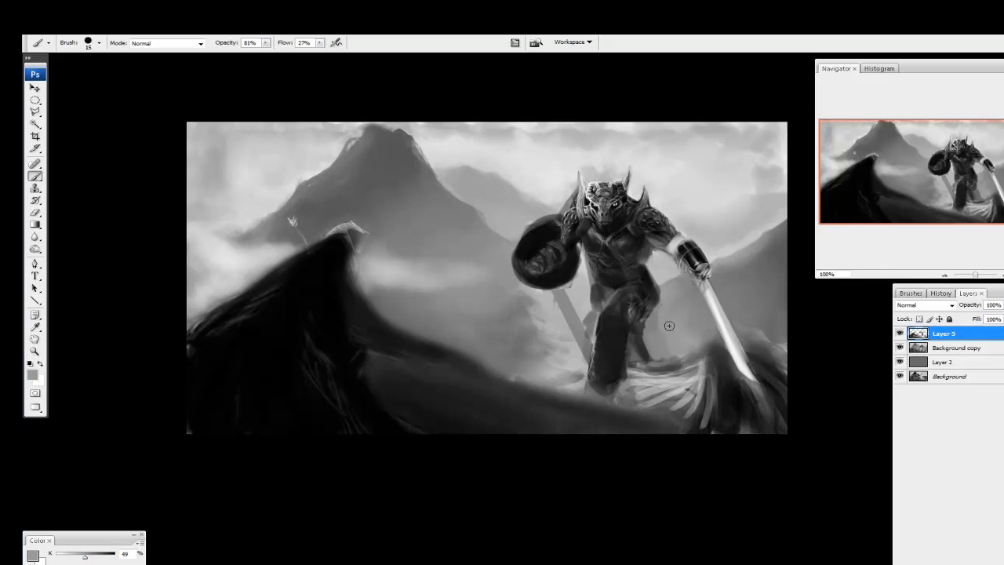
pyautogui.keyDown('alt'); pyautogui.click(639, 352); pyautogui.keyUp('alt')
pyautogui.moveTo(639, 352)
pyautogui.mouseDown()
pyautogui.moveTo(641, 337)
pyautogui.moveTo(632, 367)
pyautogui.moveTo(641, 369)
pyautogui.mouseUp()
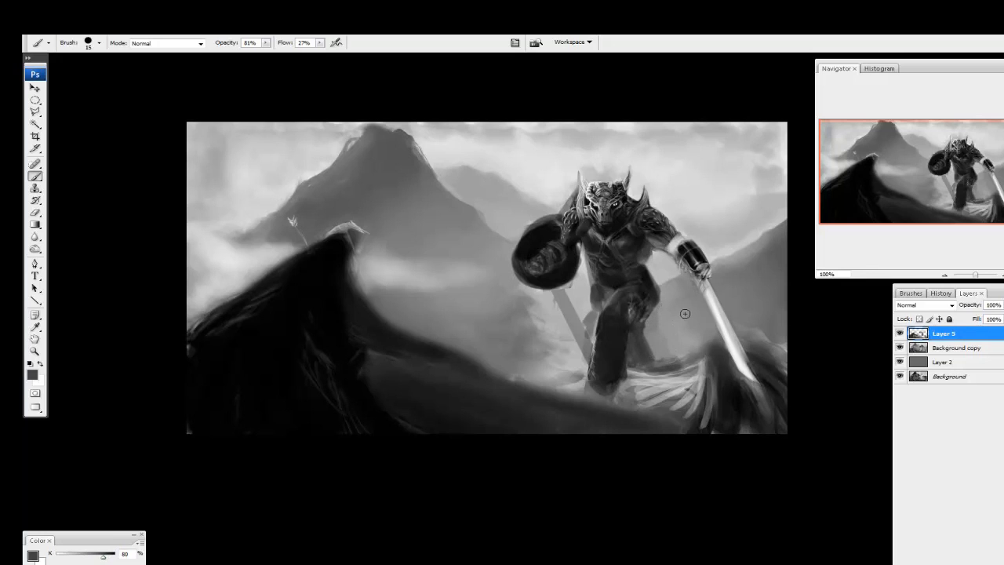
# Sample 99% black, fill the large bird shape into a solid dark foreground mass, and add small upright shapes at its peak
pyautogui.keyDown('alt'); pyautogui.click(291, 317); pyautogui.keyUp('alt')
pyautogui.moveTo(309, 381)
pyautogui.mouseDown()
pyautogui.moveTo(317, 327)
pyautogui.moveTo(347, 400)
pyautogui.moveTo(468, 430)
pyautogui.mouseUp()
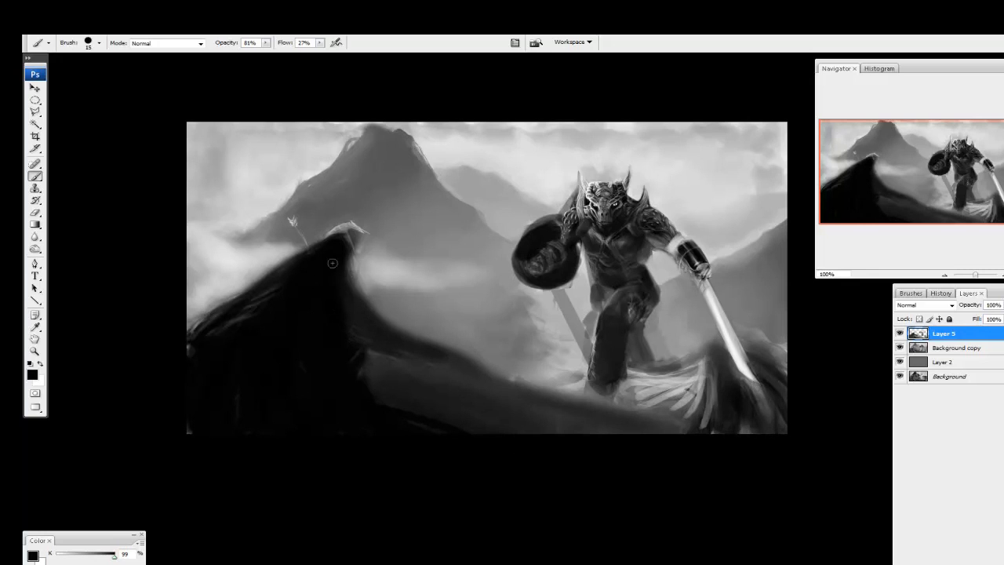
pyautogui.moveTo(332, 263)
pyautogui.mouseDown()
pyautogui.moveTo(310, 235)
pyautogui.moveTo(285, 274)
pyautogui.moveTo(284, 262)
pyautogui.moveTo(213, 334)
pyautogui.moveTo(249, 327)
pyautogui.moveTo(232, 344)
pyautogui.mouseUp()
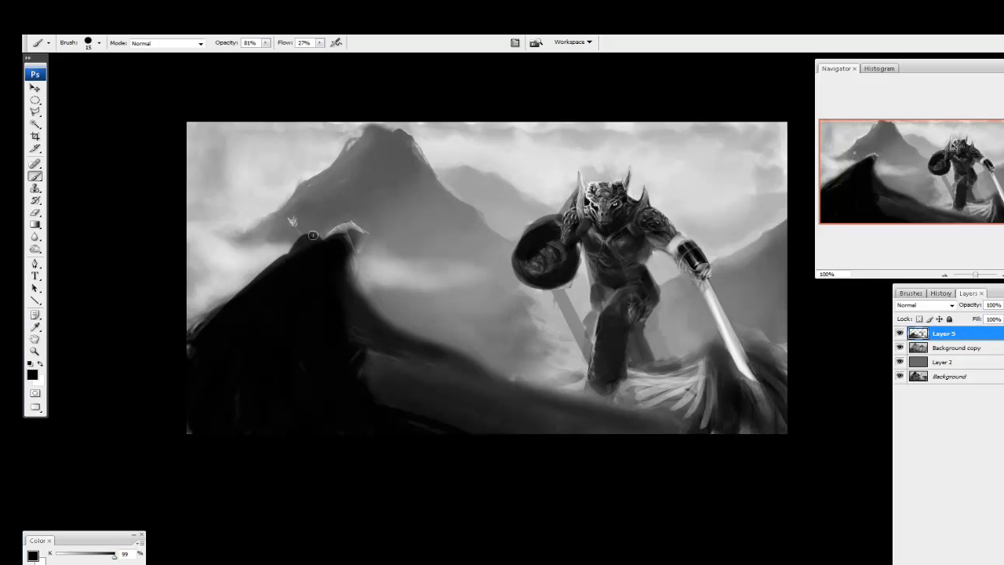
pyautogui.moveTo(313, 235)
pyautogui.mouseDown()
pyautogui.moveTo(318, 224)
pyautogui.moveTo(308, 229)
pyautogui.moveTo(322, 230)
pyautogui.mouseUp()
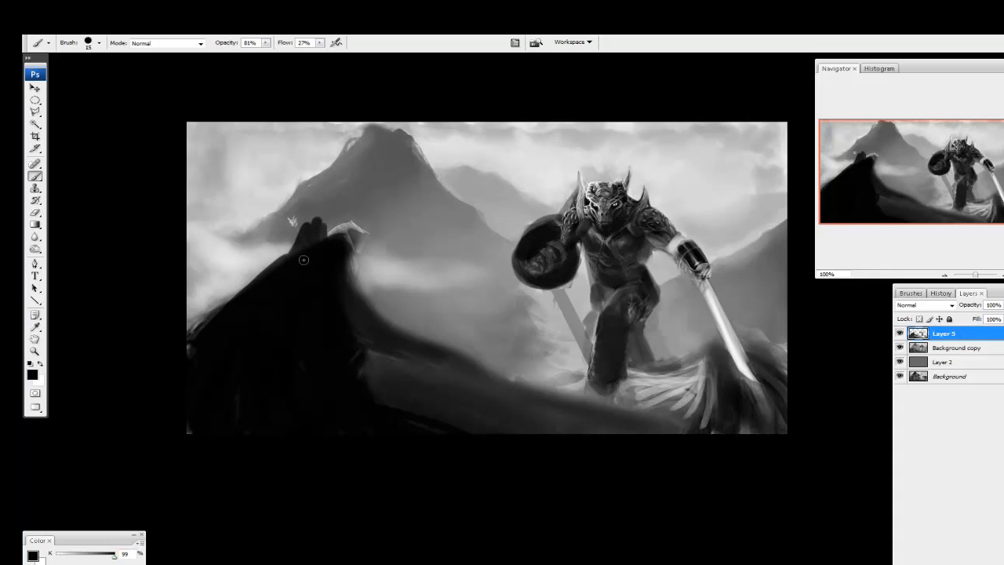
pyautogui.moveTo(332, 292); pyautogui.dragTo(363, 302)
# Sample mist grays from the background and paint out the diagonal shaft below the warrior's shield
pyautogui.keyDown('alt'); pyautogui.click(513, 180); pyautogui.keyUp('alt')
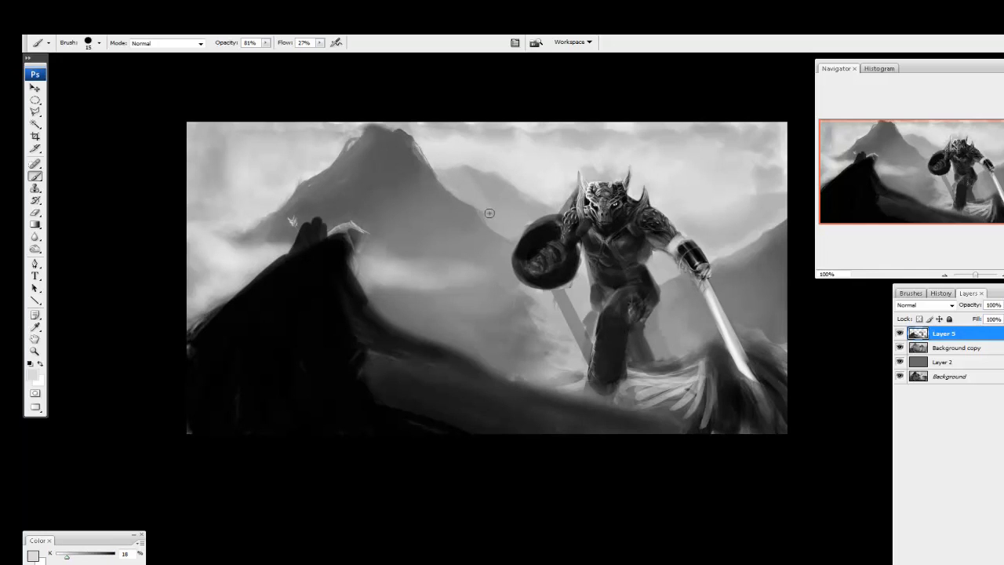
pyautogui.keyDown('alt'); pyautogui.click(471, 171); pyautogui.keyUp('alt')
pyautogui.keyDown('alt'); pyautogui.click(547, 302); pyautogui.keyUp('alt')
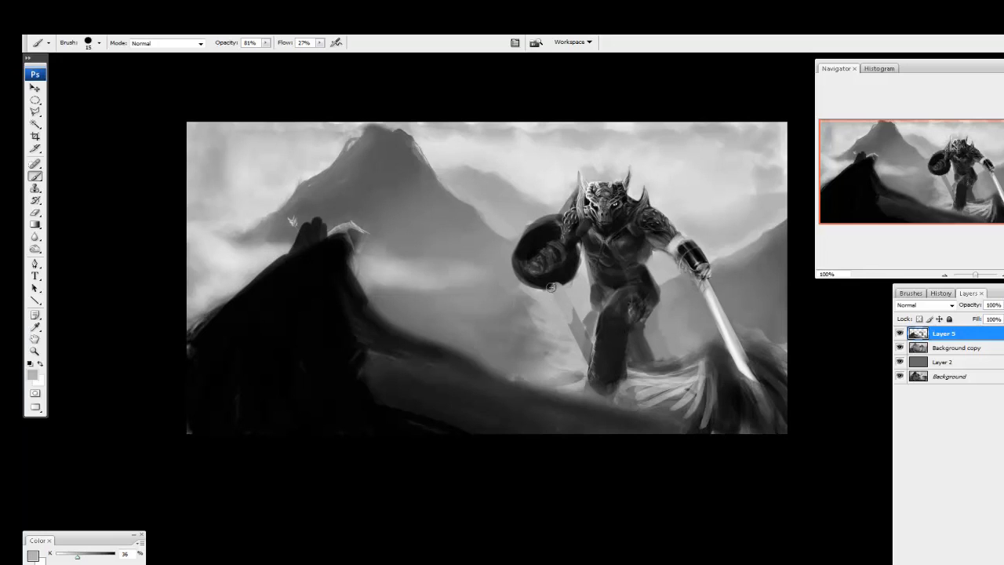
pyautogui.keyDown('alt'); pyautogui.click(574, 324); pyautogui.keyUp('alt')
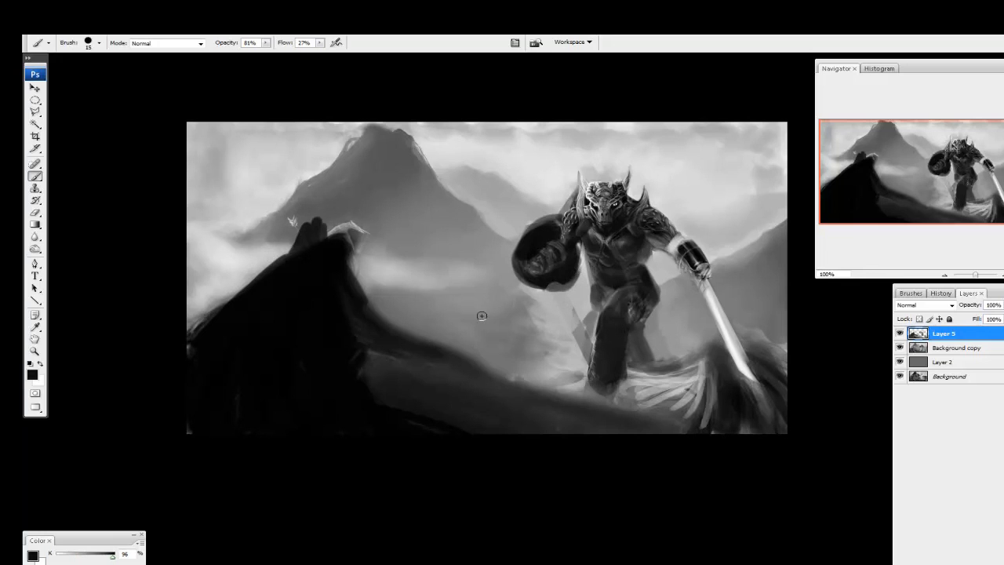
pyautogui.keyDown('alt'); pyautogui.click(583, 300); pyautogui.keyUp('alt')
pyautogui.moveTo(578, 312)
pyautogui.mouseDown()
pyautogui.moveTo(584, 355)
pyautogui.moveTo(590, 281)
pyautogui.mouseUp()
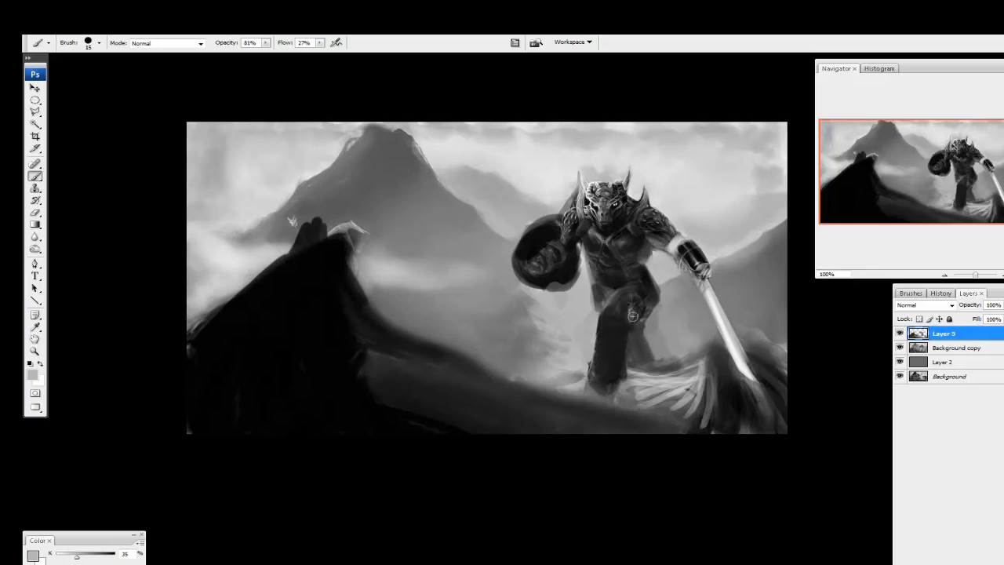
# Reshape the warrior's legs and feet with sampled dark grays and darken the sloping ground beneath them
pyautogui.keyDown('alt'); pyautogui.click(625, 358); pyautogui.keyUp('alt')
pyautogui.moveTo(625, 358)
pyautogui.mouseDown()
pyautogui.moveTo(626, 325)
pyautogui.moveTo(624, 349)
pyautogui.moveTo(601, 320)
pyautogui.moveTo(603, 365)
pyautogui.moveTo(591, 329)
pyautogui.moveTo(582, 381)
pyautogui.moveTo(613, 375)
pyautogui.moveTo(617, 397)
pyautogui.moveTo(628, 385)
pyautogui.moveTo(611, 409)
pyautogui.moveTo(614, 397)
pyautogui.moveTo(597, 400)
pyautogui.moveTo(621, 411)
pyautogui.moveTo(593, 410)
pyautogui.moveTo(612, 383)
pyautogui.moveTo(639, 416)
pyautogui.moveTo(634, 398)
pyautogui.moveTo(639, 410)
pyautogui.moveTo(623, 408)
pyautogui.moveTo(683, 437)
pyautogui.moveTo(634, 341)
pyautogui.moveTo(638, 312)
pyautogui.moveTo(633, 332)
pyautogui.moveTo(628, 322)
pyautogui.moveTo(649, 286)
pyautogui.moveTo(636, 331)
pyautogui.moveTo(659, 408)
pyautogui.mouseUp()
pyautogui.keyDown('alt'); pyautogui.click(586, 343); pyautogui.keyUp('alt')
pyautogui.keyDown('alt'); pyautogui.click(602, 388); pyautogui.keyUp('alt')
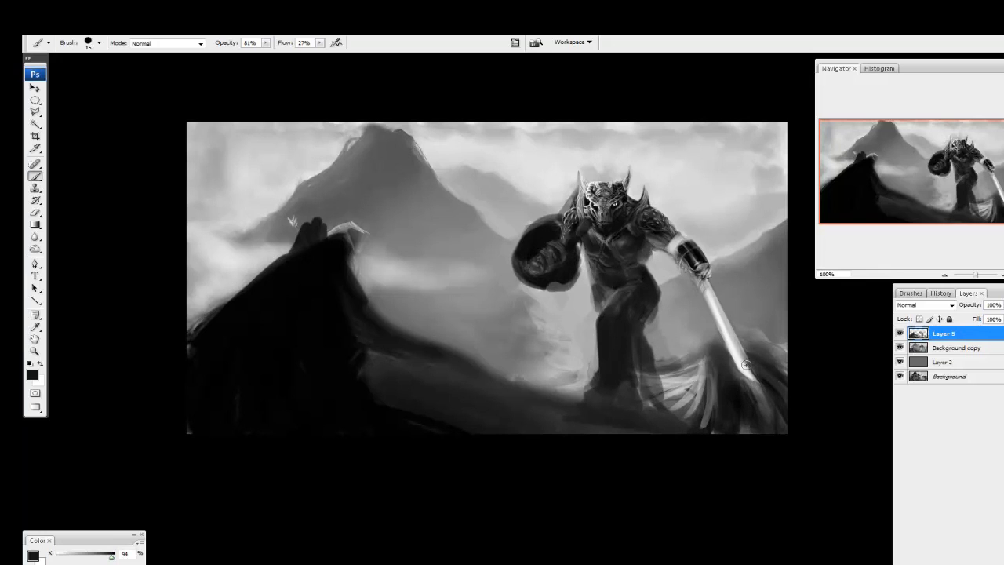
pyautogui.moveTo(582, 383)
pyautogui.mouseDown()
pyautogui.moveTo(468, 362)
pyautogui.moveTo(600, 400)
pyautogui.mouseUp()
pyautogui.moveTo(479, 374)
pyautogui.mouseDown()
pyautogui.moveTo(544, 392)
pyautogui.moveTo(440, 413)
pyautogui.moveTo(397, 405)
pyautogui.moveTo(513, 443)
pyautogui.moveTo(610, 459)
pyautogui.moveTo(615, 447)
pyautogui.moveTo(510, 413)
pyautogui.moveTo(643, 430)
pyautogui.mouseUp()
# Sample 97% black and try sketching large sweeping wing-like arcs above and around the foreground peak
pyautogui.keyDown('alt'); pyautogui.click(437, 407); pyautogui.keyUp('alt')
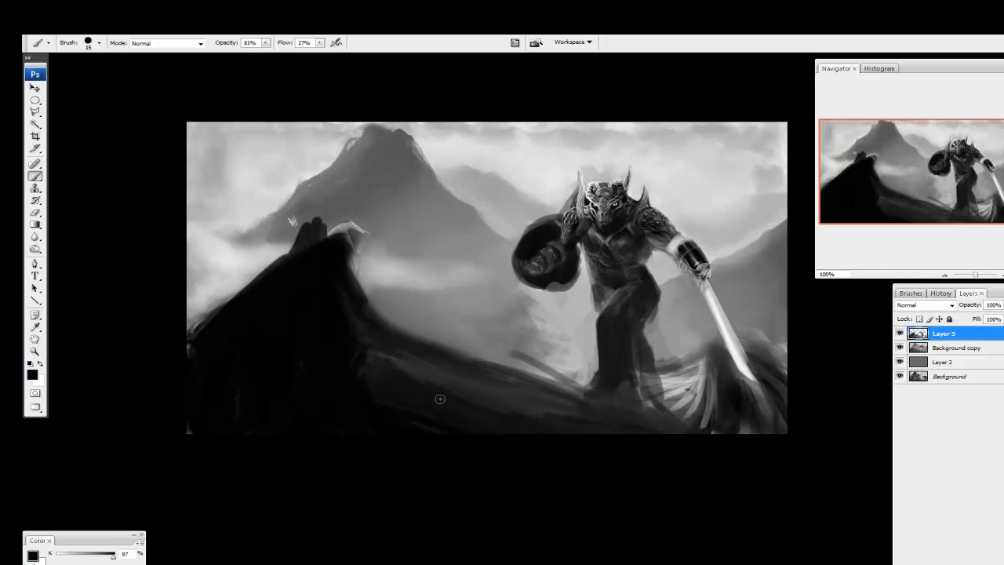
pyautogui.moveTo(243, 287); pyautogui.dragTo(259, 202)
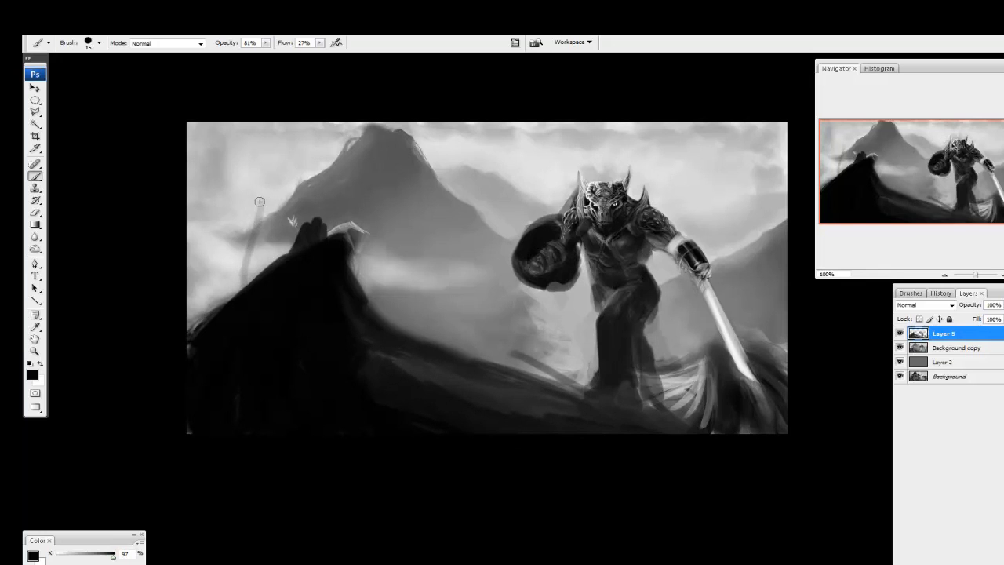
pyautogui.moveTo(264, 258); pyautogui.dragTo(243, 286)
pyautogui.moveTo(270, 210); pyautogui.dragTo(308, 233)
pyautogui.moveTo(297, 196); pyautogui.dragTo(378, 259)
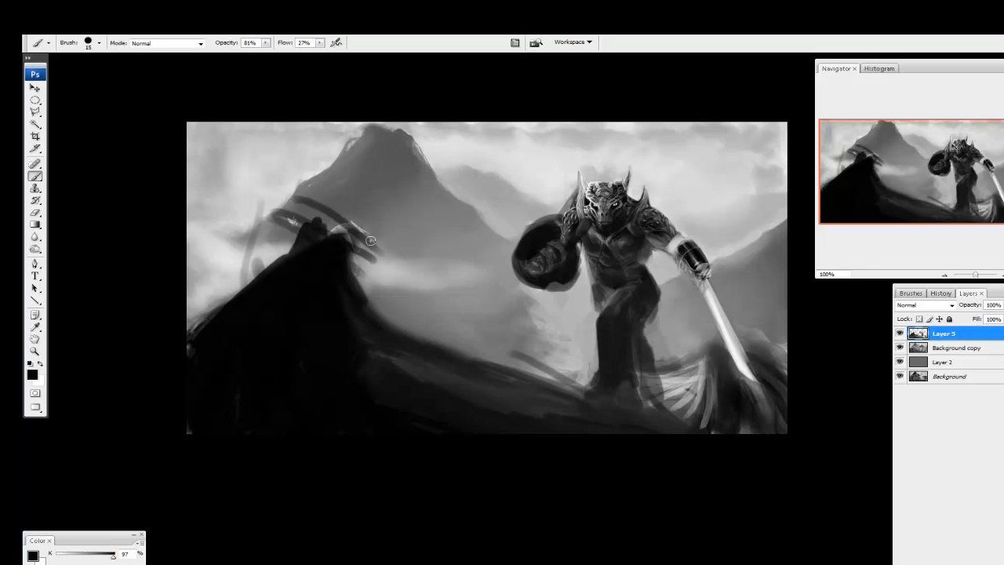
pyautogui.moveTo(339, 192)
pyautogui.mouseDown()
pyautogui.moveTo(425, 297)
pyautogui.moveTo(329, 192)
pyautogui.moveTo(300, 181)
pyautogui.moveTo(179, 211)
pyautogui.moveTo(265, 181)
pyautogui.moveTo(443, 308)
pyautogui.moveTo(475, 358)
pyautogui.moveTo(461, 377)
pyautogui.moveTo(366, 238)
pyautogui.moveTo(279, 186)
pyautogui.moveTo(232, 177)
pyautogui.moveTo(213, 185)
pyautogui.moveTo(210, 204)
pyautogui.moveTo(188, 194)
pyautogui.mouseUp()
pyautogui.moveTo(374, 355)
pyautogui.mouseDown()
pyautogui.moveTo(430, 346)
pyautogui.moveTo(329, 242)
pyautogui.moveTo(339, 237)
pyautogui.moveTo(367, 305)
pyautogui.mouseUp()
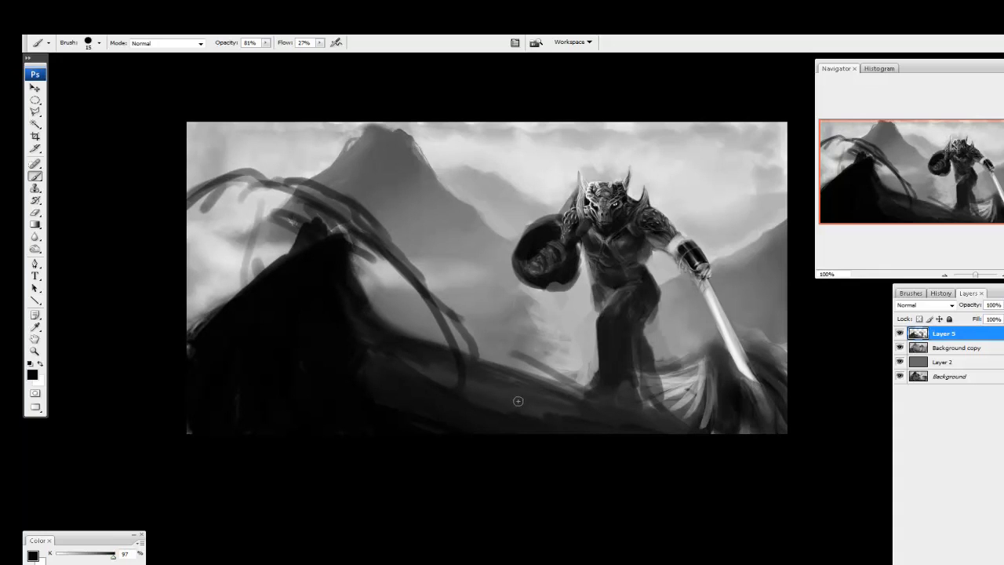
# Undo the sweeping arc strokes around the foreground peak
pyautogui.hotkey('ctrl', 'z')
pyautogui.hotkey('ctrl', 'alt', 'z')
pyautogui.hotkey('ctrl', 'alt', 'z')
pyautogui.hotkey('ctrl', 'alt', 'z')
pyautogui.hotkey('ctrl', 'alt', 'z')
pyautogui.hotkey('ctrl', 'alt', 'z')
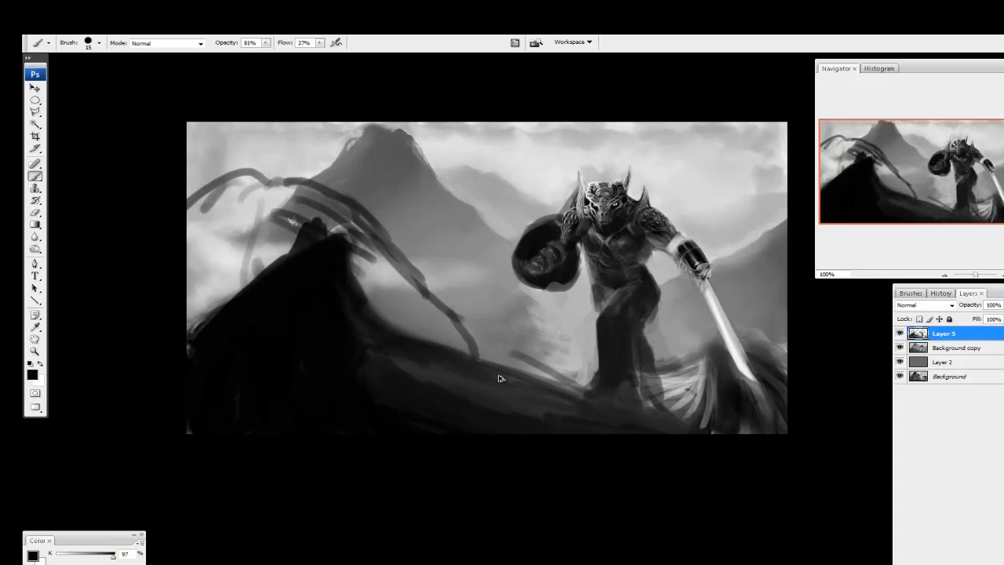
pyautogui.hotkey('ctrl', 'alt', 'z')
pyautogui.hotkey('ctrl', 'alt', 'z')
pyautogui.hotkey('ctrl', 'alt', 'z')
pyautogui.hotkey('ctrl', 'alt', 'z')
pyautogui.hotkey('ctrl', 'alt', 'z')
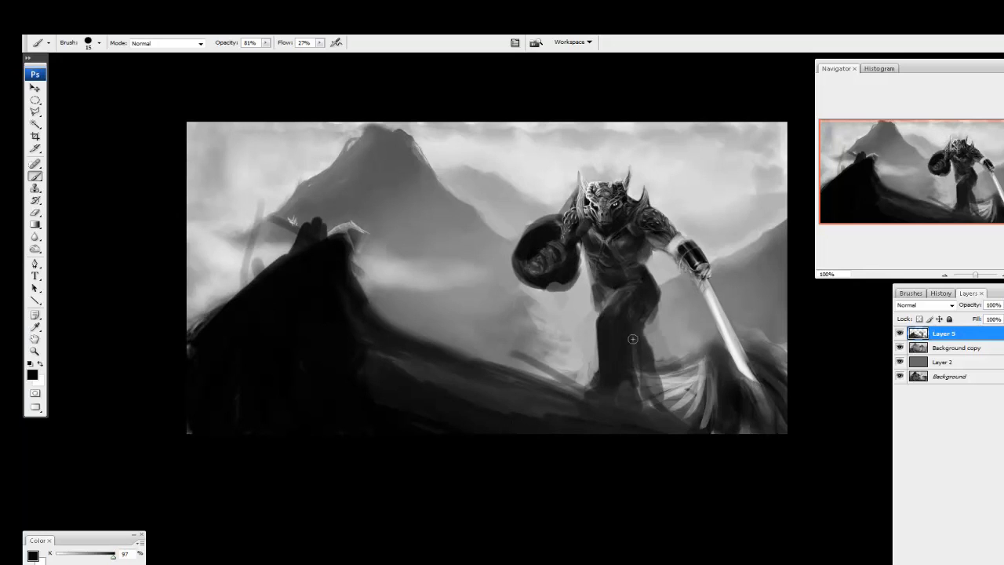
# Paint over the stray marks beside the foreground peak with sampled mountain gray and 22% sky gray, cleaning up its misty edges
pyautogui.keyDown('alt'); pyautogui.click(329, 206); pyautogui.keyUp('alt')
pyautogui.moveTo(289, 227); pyautogui.dragTo(241, 247)
pyautogui.keyDown('alt'); pyautogui.click(255, 207); pyautogui.keyUp('alt')
pyautogui.moveTo(276, 202)
pyautogui.mouseDown()
pyautogui.moveTo(244, 226)
pyautogui.moveTo(262, 198)
pyautogui.moveTo(261, 221)
pyautogui.moveTo(251, 220)
pyautogui.moveTo(275, 174)
pyautogui.moveTo(241, 200)
pyautogui.moveTo(239, 218)
pyautogui.moveTo(241, 182)
pyautogui.moveTo(217, 182)
pyautogui.moveTo(203, 210)
pyautogui.moveTo(224, 198)
pyautogui.moveTo(224, 163)
pyautogui.mouseUp()
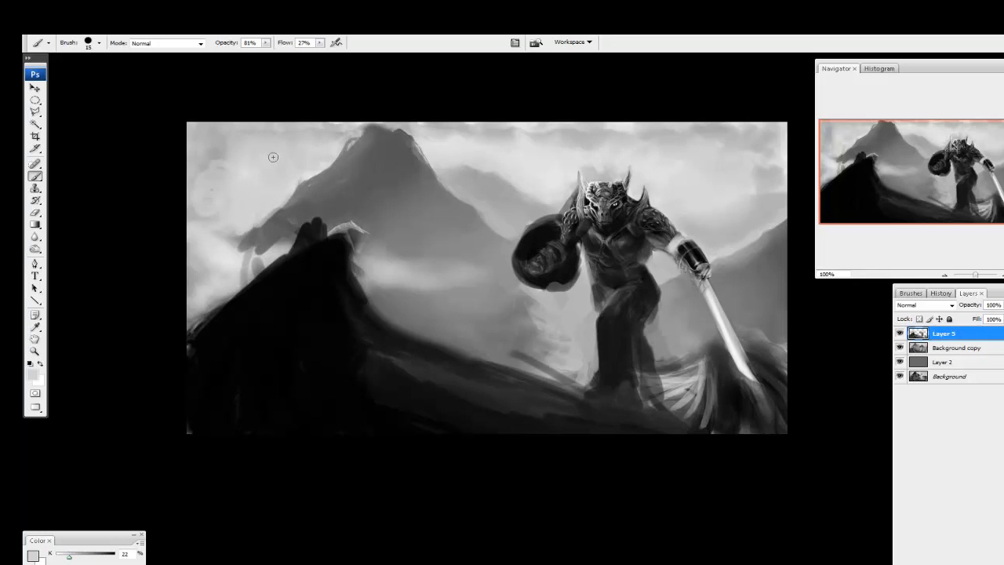
pyautogui.moveTo(278, 234)
pyautogui.mouseDown()
pyautogui.moveTo(235, 253)
pyautogui.moveTo(235, 243)
pyautogui.moveTo(269, 246)
pyautogui.mouseUp()
pyautogui.moveTo(362, 269)
pyautogui.mouseDown()
pyautogui.moveTo(354, 257)
pyautogui.moveTo(434, 270)
pyautogui.moveTo(363, 275)
pyautogui.moveTo(364, 299)
pyautogui.mouseUp()
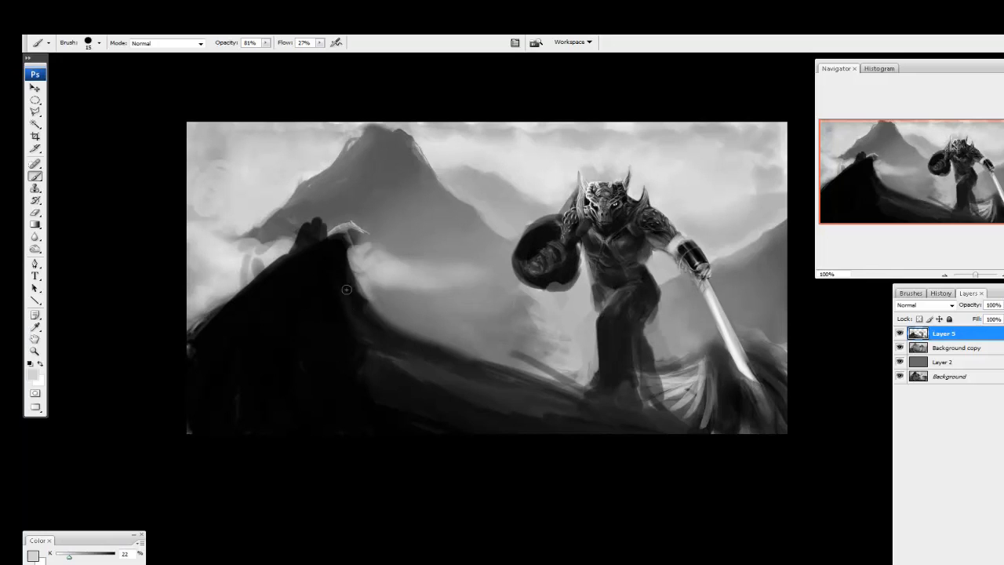
pyautogui.moveTo(244, 279)
pyautogui.mouseDown()
pyautogui.moveTo(240, 262)
pyautogui.moveTo(234, 267)
pyautogui.mouseUp()
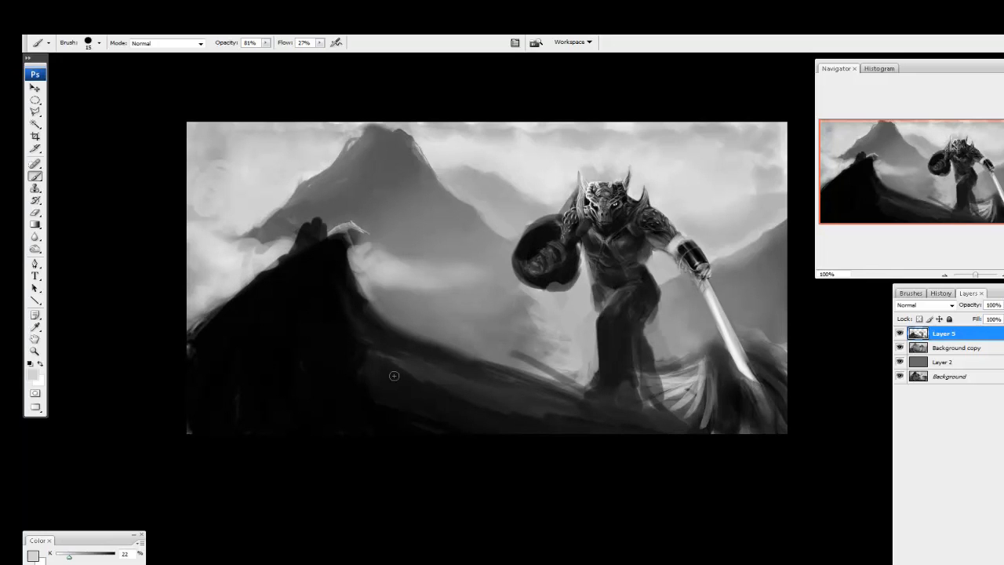
# Cover the stray dark strokes above the ground slope in front of the warrior with sampled mist grays
pyautogui.keyDown('alt'); pyautogui.click(558, 355); pyautogui.keyUp('alt')
pyautogui.moveTo(553, 364)
pyautogui.mouseDown()
pyautogui.moveTo(525, 352)
pyautogui.moveTo(573, 382)
pyautogui.mouseUp()
pyautogui.keyDown('alt'); pyautogui.click(511, 348); pyautogui.keyUp('alt')
pyautogui.moveTo(511, 348)
pyautogui.mouseDown()
pyautogui.moveTo(541, 368)
pyautogui.moveTo(549, 359)
pyautogui.moveTo(584, 394)
pyautogui.mouseUp()
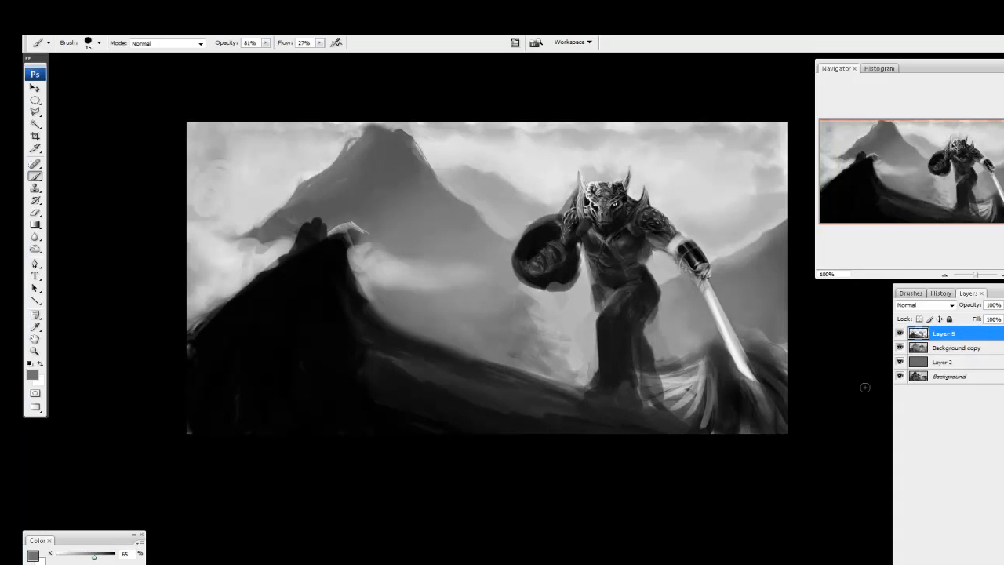
# Refine the distant mountain and sky behind the warrior's sword arm with grays sampled from both
pyautogui.keyDown('alt'); pyautogui.click(741, 237); pyautogui.keyUp('alt')
pyautogui.moveTo(744, 237)
pyautogui.mouseDown()
pyautogui.moveTo(774, 234)
pyautogui.moveTo(776, 221)
pyautogui.moveTo(749, 245)
pyautogui.mouseUp()
pyautogui.keyDown('alt'); pyautogui.click(757, 264); pyautogui.keyUp('alt')
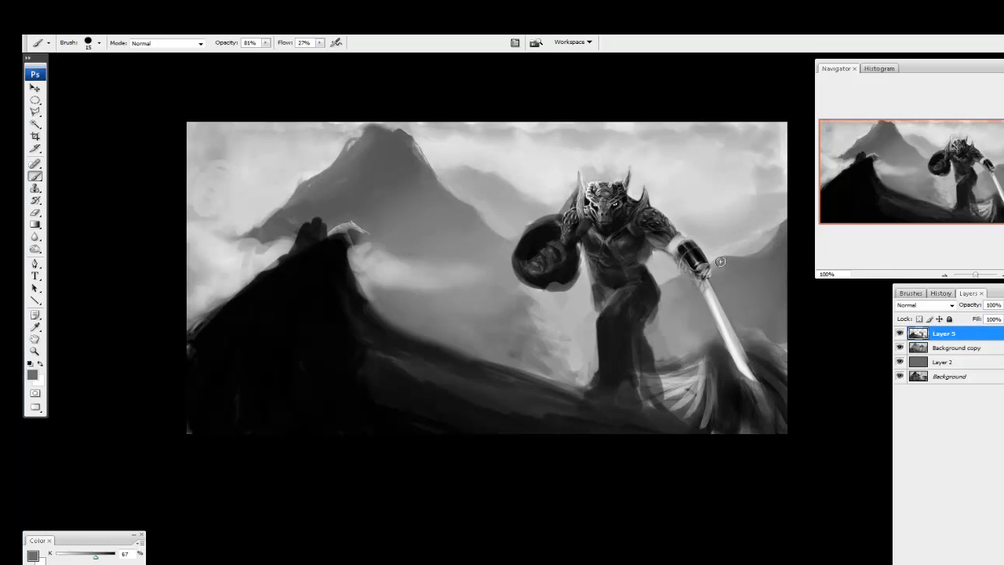
pyautogui.keyDown('alt'); pyautogui.click(664, 277); pyautogui.keyUp('alt')
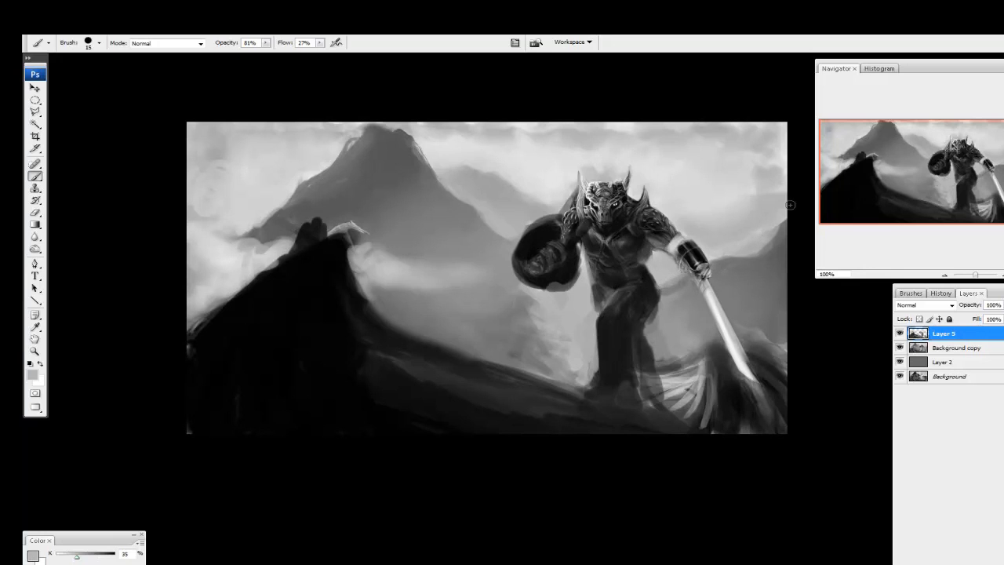
pyautogui.keyDown('alt'); pyautogui.click(731, 192); pyautogui.keyUp('alt')
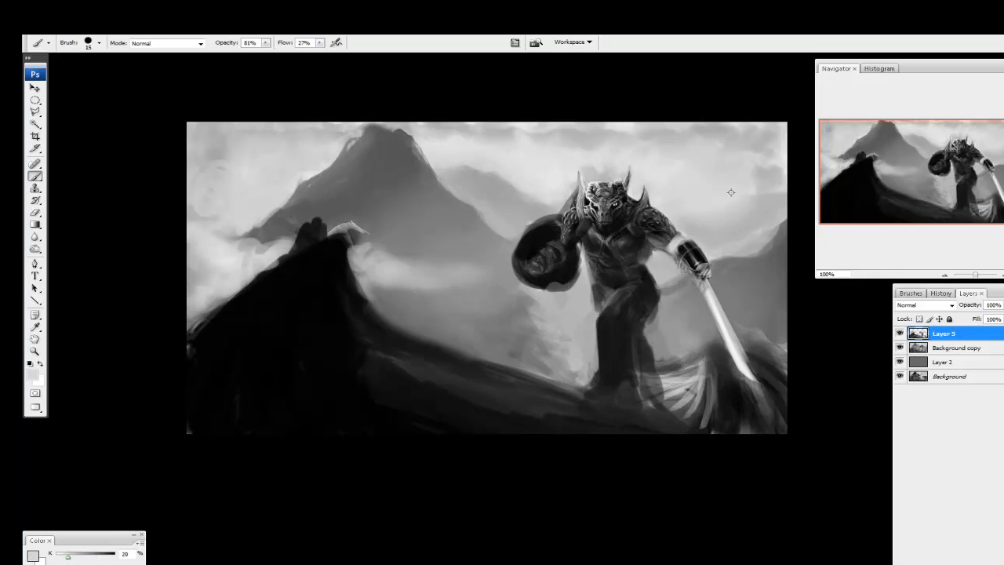
pyautogui.keyDown('alt'); pyautogui.click(759, 233); pyautogui.keyUp('alt')
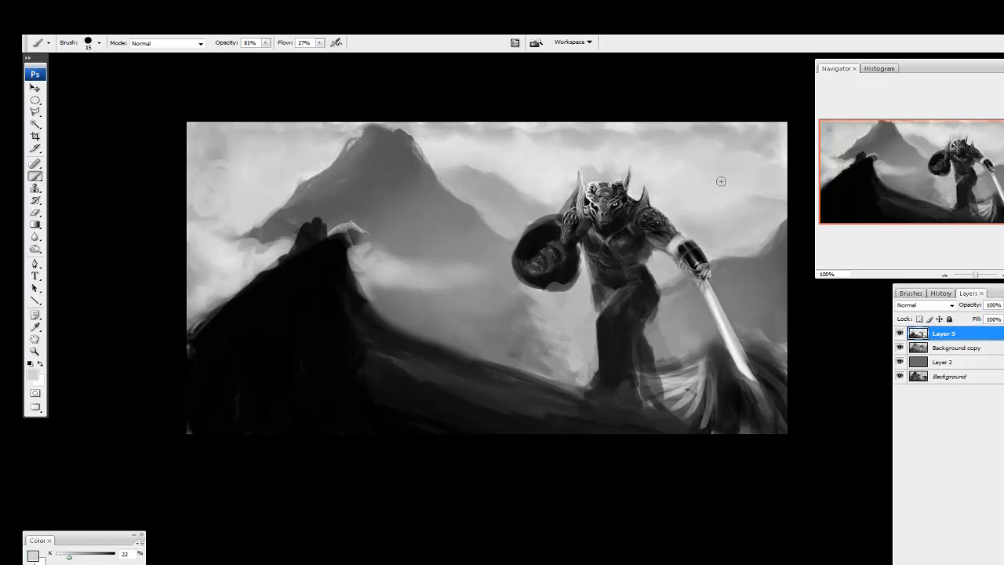
pyautogui.keyDown('alt'); pyautogui.click(729, 263); pyautogui.keyUp('alt')
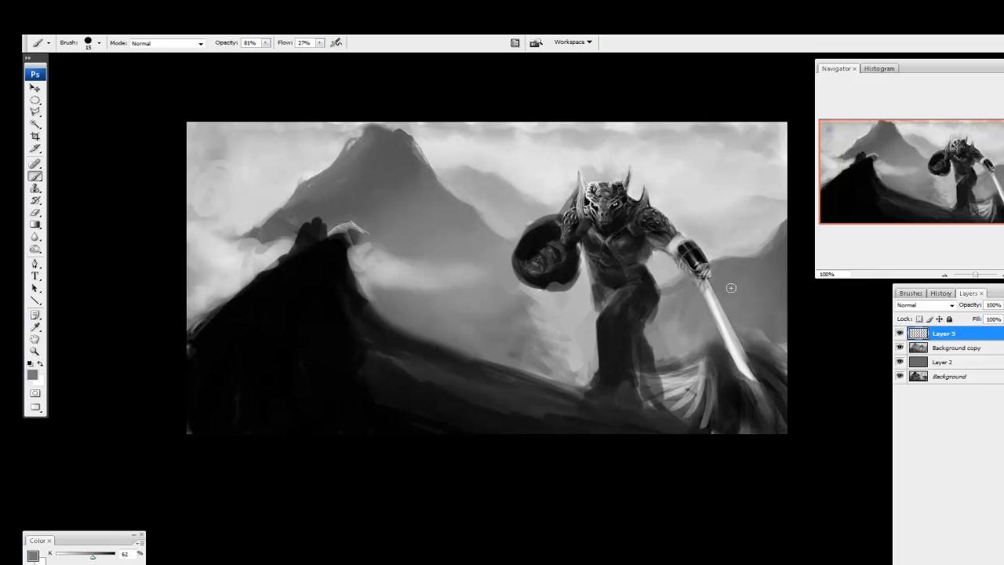
pyautogui.keyDown('alt'); pyautogui.click(784, 235); pyautogui.keyUp('alt')
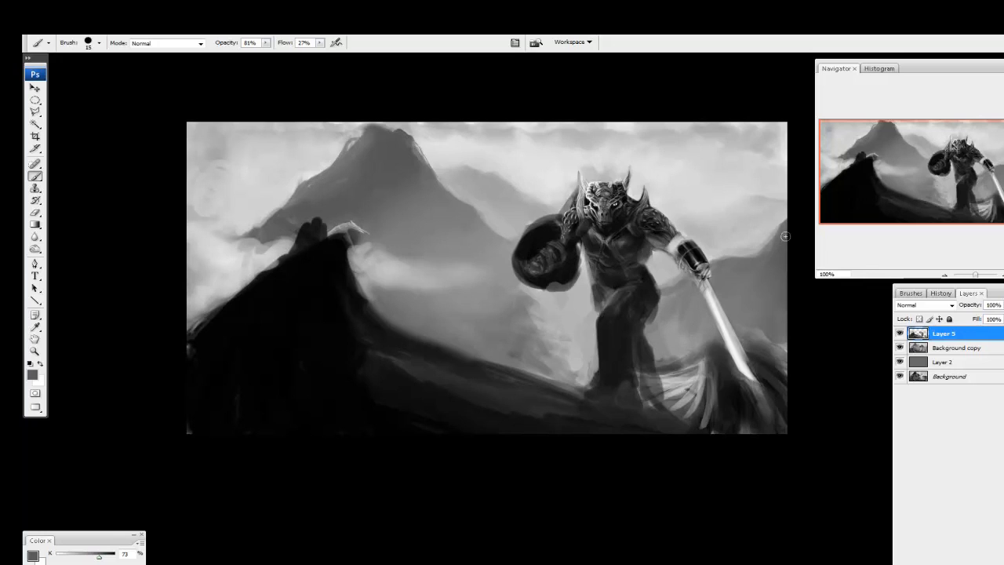
pyautogui.keyDown('alt'); pyautogui.click(752, 279); pyautogui.keyUp('alt')
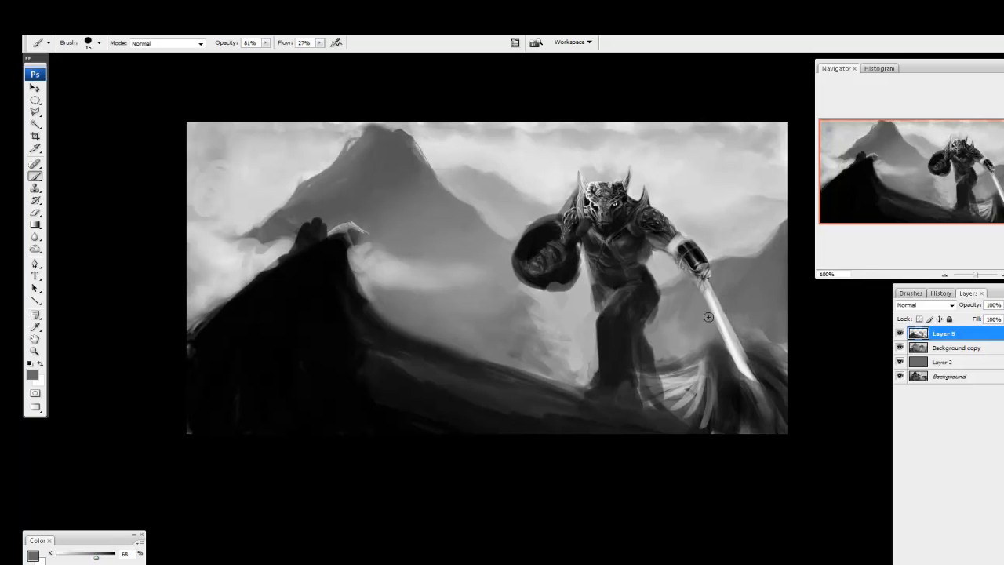
# Paint over the pale feather strokes behind the warrior's legs and blend the surrounding mist with sampled grays
pyautogui.moveTo(692, 328)
pyautogui.mouseDown()
pyautogui.moveTo(666, 329)
pyautogui.moveTo(688, 326)
pyautogui.moveTo(654, 356)
pyautogui.moveTo(737, 314)
pyautogui.moveTo(754, 322)
pyautogui.moveTo(735, 309)
pyautogui.moveTo(676, 328)
pyautogui.moveTo(701, 331)
pyautogui.moveTo(674, 347)
pyautogui.moveTo(684, 352)
pyautogui.moveTo(669, 346)
pyautogui.moveTo(681, 355)
pyautogui.moveTo(663, 369)
pyautogui.moveTo(668, 381)
pyautogui.moveTo(689, 370)
pyautogui.moveTo(687, 354)
pyautogui.moveTo(665, 385)
pyautogui.moveTo(693, 355)
pyautogui.moveTo(680, 398)
pyautogui.moveTo(673, 367)
pyautogui.moveTo(669, 377)
pyautogui.moveTo(693, 390)
pyautogui.moveTo(675, 389)
pyautogui.moveTo(696, 379)
pyautogui.mouseUp()
pyautogui.keyDown('alt'); pyautogui.click(690, 337); pyautogui.keyUp('alt')
pyautogui.keyDown('alt'); pyautogui.click(522, 322); pyautogui.keyUp('alt')
pyautogui.moveTo(522, 304)
pyautogui.mouseDown()
pyautogui.moveTo(585, 303)
pyautogui.moveTo(555, 297)
pyautogui.moveTo(549, 315)
pyautogui.moveTo(546, 329)
pyautogui.moveTo(583, 306)
pyautogui.moveTo(578, 336)
pyautogui.moveTo(525, 313)
pyautogui.moveTo(522, 299)
pyautogui.moveTo(550, 337)
pyautogui.moveTo(553, 359)
pyautogui.moveTo(517, 333)
pyautogui.moveTo(517, 310)
pyautogui.moveTo(560, 359)
pyautogui.moveTo(529, 360)
pyautogui.moveTo(587, 373)
pyautogui.moveTo(588, 330)
pyautogui.moveTo(595, 359)
pyautogui.moveTo(577, 372)
pyautogui.moveTo(577, 361)
pyautogui.moveTo(595, 383)
pyautogui.moveTo(632, 345)
pyautogui.mouseUp()
pyautogui.keyDown('alt'); pyautogui.click(518, 333); pyautogui.keyUp('alt')
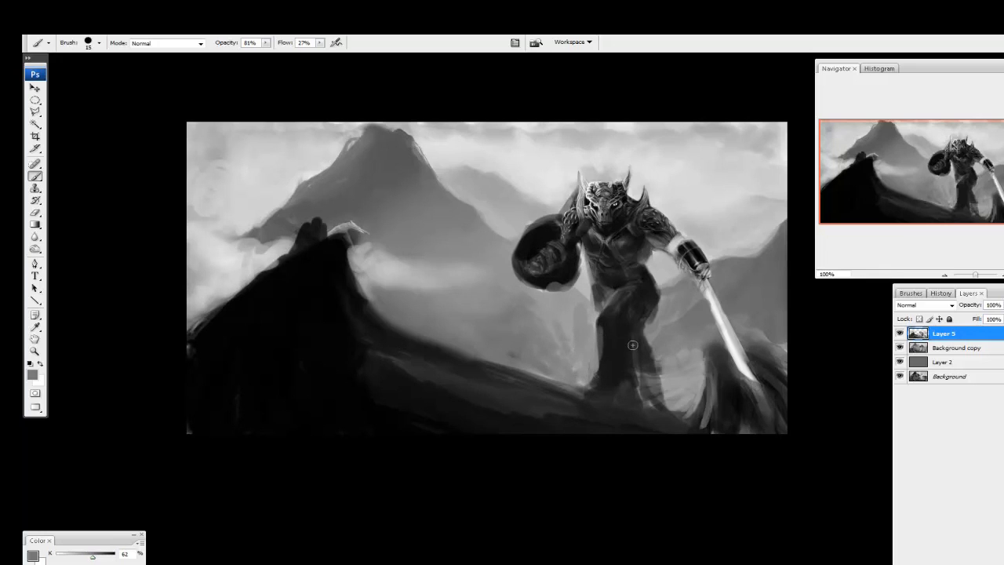
# Slim the warrior's waist and hips with sampled mist grays along both sides, and touch up the legs with 89% dark gray
pyautogui.keyDown('alt'); pyautogui.click(597, 279); pyautogui.keyUp('alt')
pyautogui.moveTo(587, 265); pyautogui.dragTo(589, 278)
pyautogui.keyDown('alt'); pyautogui.click(653, 264); pyautogui.keyUp('alt')
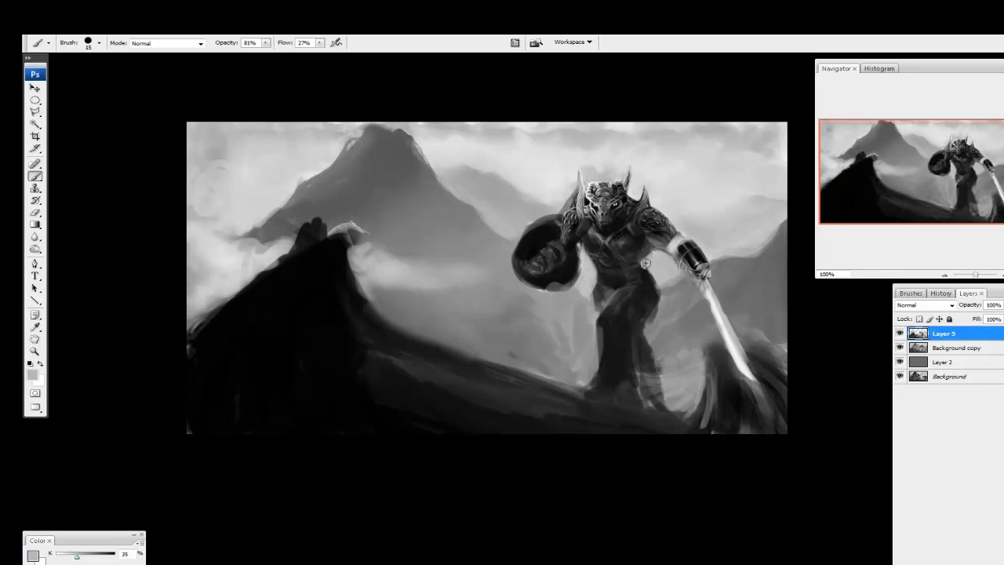
pyautogui.moveTo(645, 263); pyautogui.dragTo(659, 307)
pyautogui.keyDown('alt'); pyautogui.click(663, 312); pyautogui.keyUp('alt')
pyautogui.keyDown('alt'); pyautogui.click(634, 338); pyautogui.keyUp('alt')
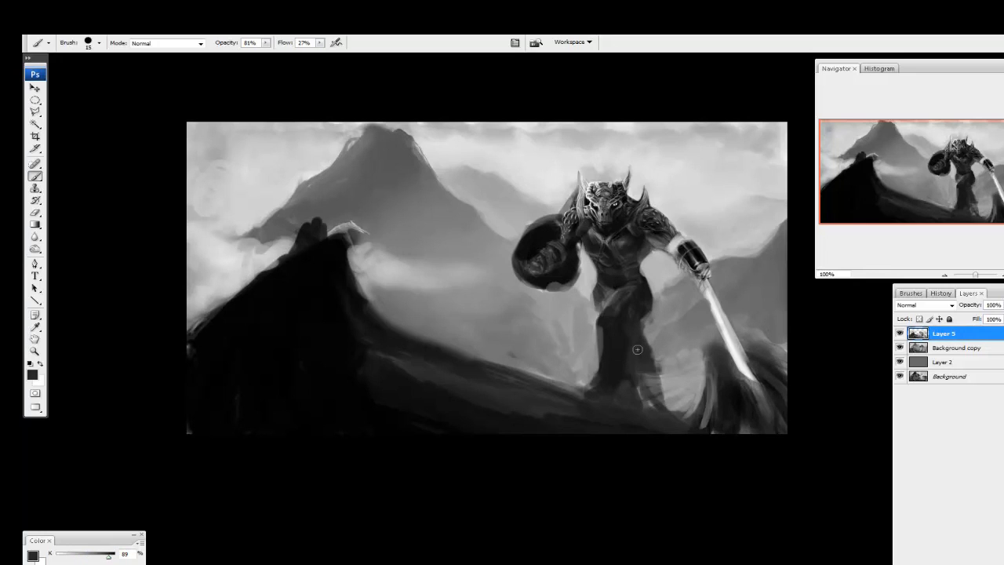
pyautogui.keyDown('alt'); pyautogui.click(657, 372); pyautogui.keyUp('alt')
pyautogui.keyDown('alt'); pyautogui.click(656, 339); pyautogui.keyUp('alt')
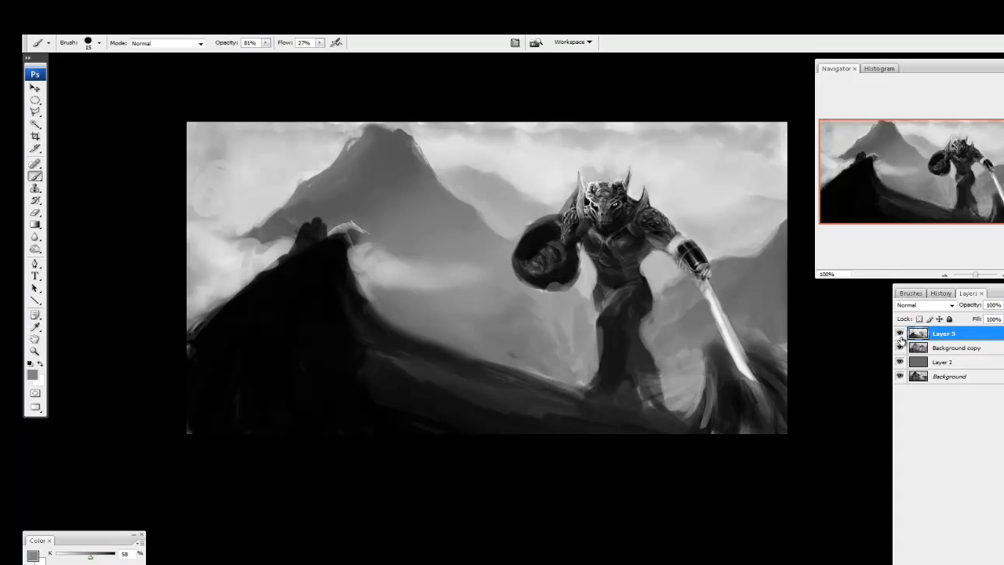
# Hide every layer above Background, add a new layer, and outline the original warrior's torso and head in white
pyautogui.moveTo(901, 339); pyautogui.dragTo(903, 357)
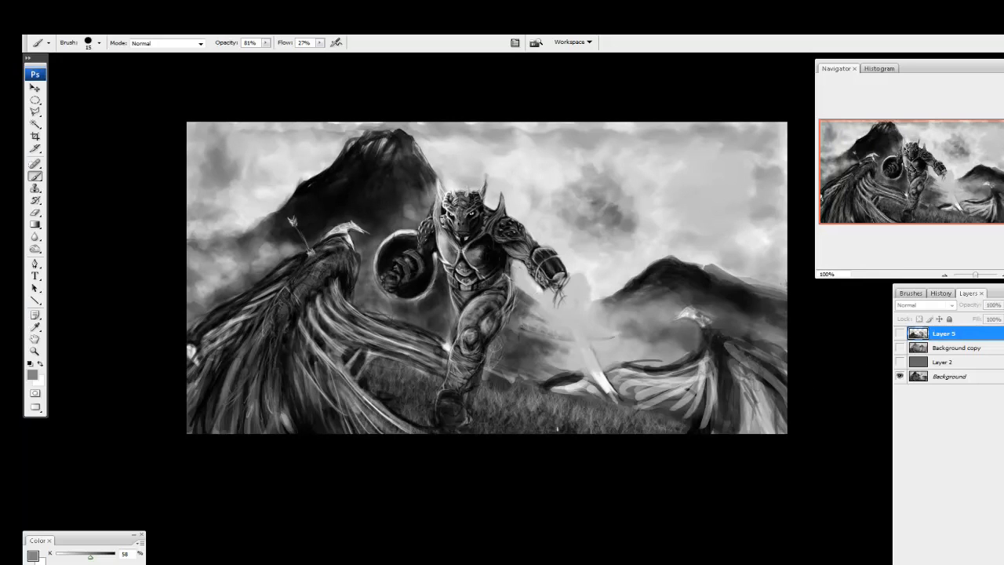
pyautogui.hotkey('ctrl', 'shift', 'alt', 'n')
pyautogui.moveTo(434, 220); pyautogui.dragTo(459, 318)
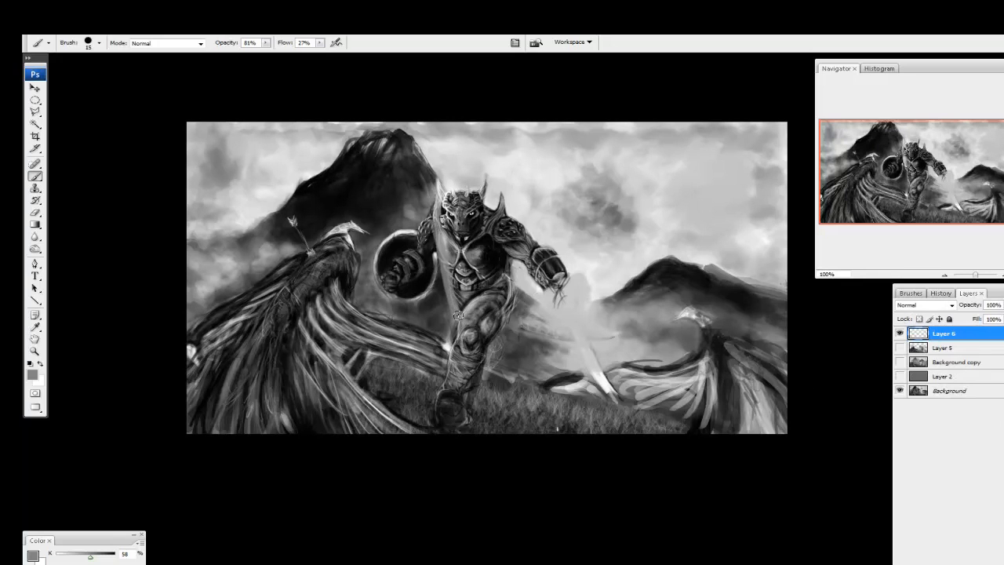
pyautogui.moveTo(496, 211); pyautogui.dragTo(514, 320)
pyautogui.moveTo(103, 548); pyautogui.dragTo(56, 549)
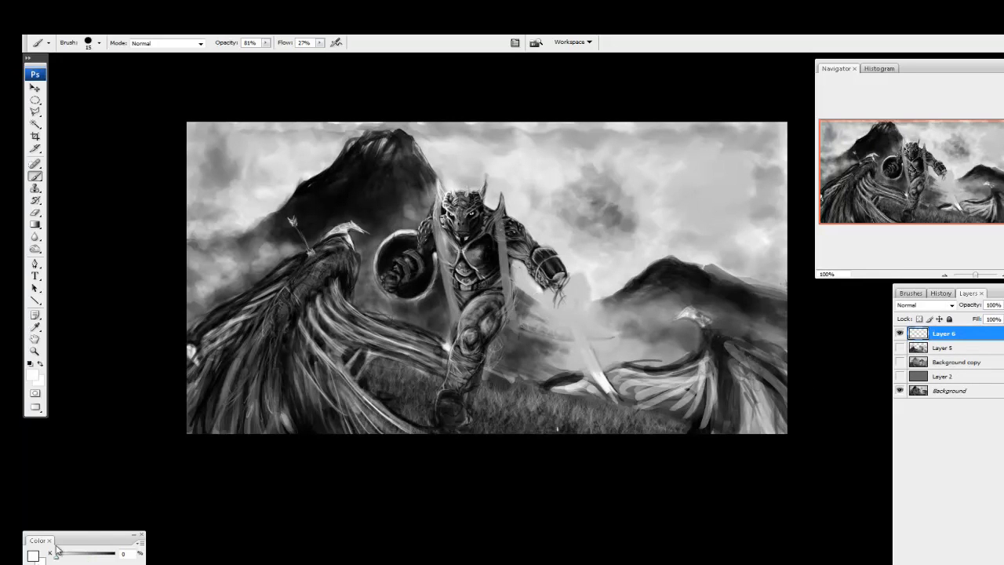
pyautogui.moveTo(436, 210)
pyautogui.mouseDown()
pyautogui.moveTo(455, 315)
pyautogui.moveTo(515, 307)
pyautogui.moveTo(496, 202)
pyautogui.moveTo(509, 223)
pyautogui.mouseUp()
pyautogui.moveTo(463, 193); pyautogui.dragTo(460, 194)
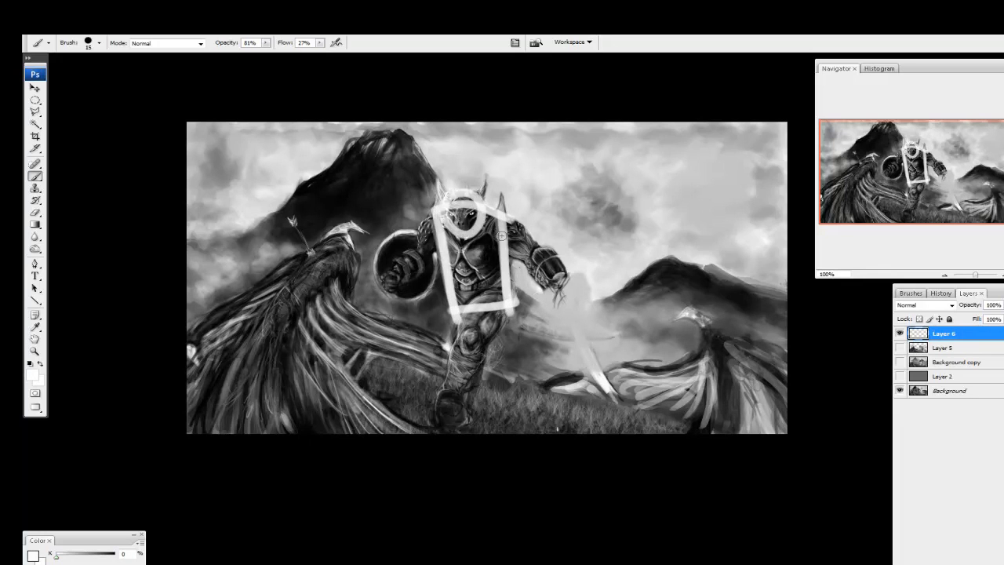
# Sketch simple white outlines over the original warrior's two arms, hands, leg and foot
pyautogui.moveTo(486, 225)
pyautogui.mouseDown()
pyautogui.moveTo(538, 289)
pyautogui.moveTo(565, 270)
pyautogui.moveTo(523, 227)
pyautogui.moveTo(566, 303)
pyautogui.mouseUp()
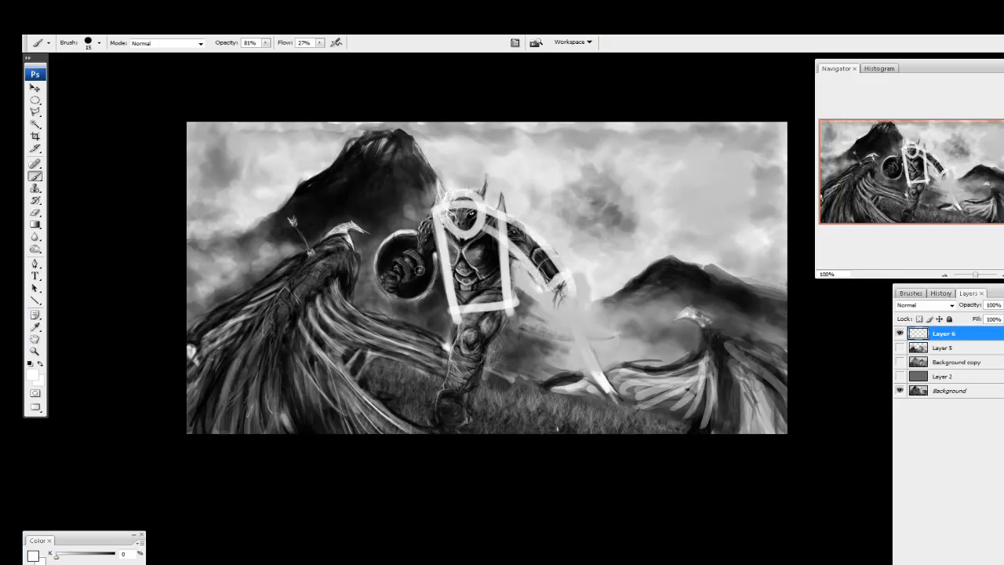
pyautogui.moveTo(438, 248)
pyautogui.mouseDown()
pyautogui.moveTo(401, 291)
pyautogui.moveTo(379, 288)
pyautogui.moveTo(450, 221)
pyautogui.mouseUp()
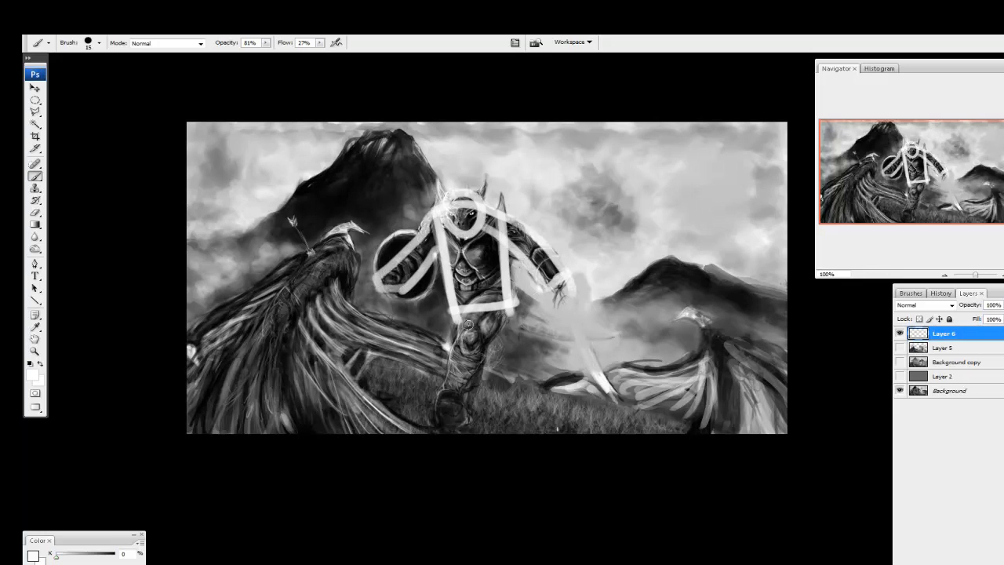
pyautogui.moveTo(459, 309); pyautogui.dragTo(433, 419)
pyautogui.moveTo(505, 307); pyautogui.dragTo(468, 432)
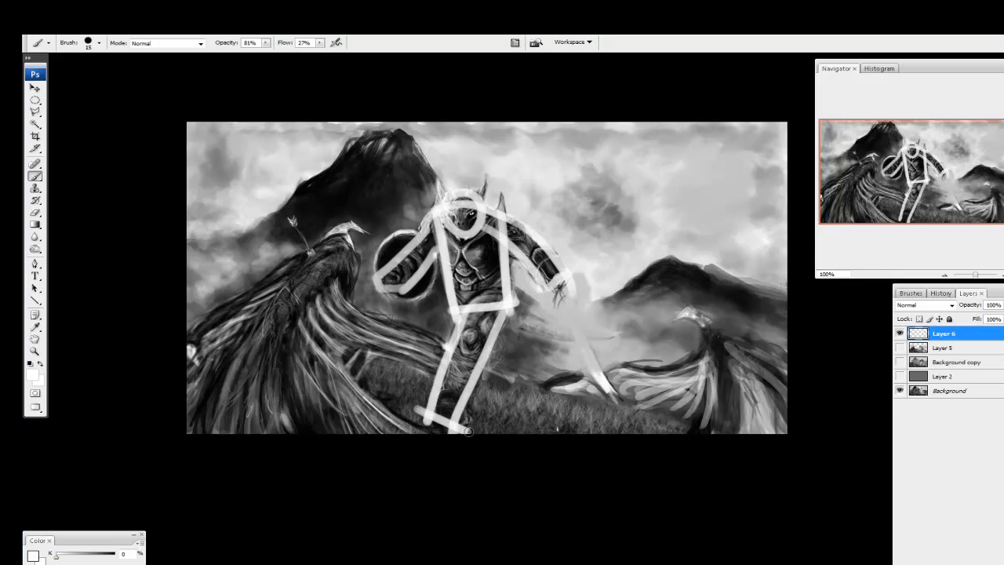
pyautogui.moveTo(376, 276); pyautogui.dragTo(401, 302)
pyautogui.moveTo(560, 284); pyautogui.dragTo(577, 296)
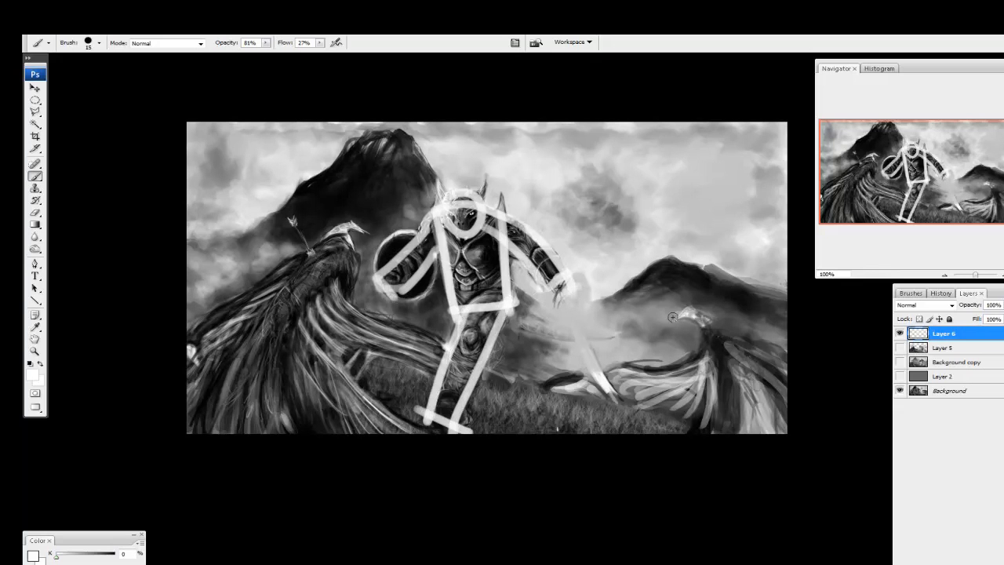
# Show Layer 5, Background copy and Layer 2 again, and delete the white sketch layer
pyautogui.click(899, 333)
pyautogui.click(900, 389)
pyautogui.click(899, 389)
pyautogui.click(899, 348)
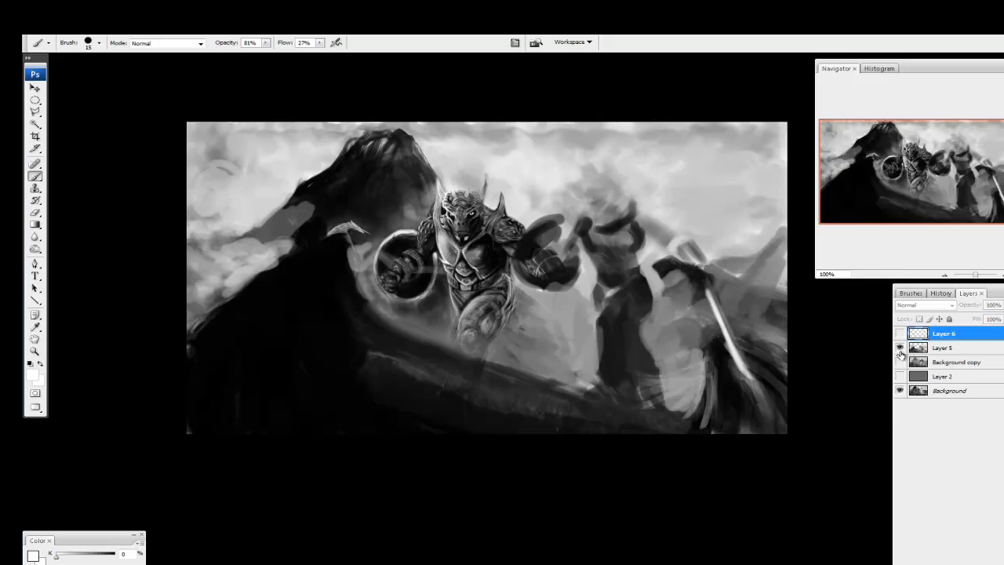
pyautogui.click(899, 362)
pyautogui.click(900, 347)
pyautogui.click(899, 376)
pyautogui.click(900, 347)
pyautogui.click(941, 347)
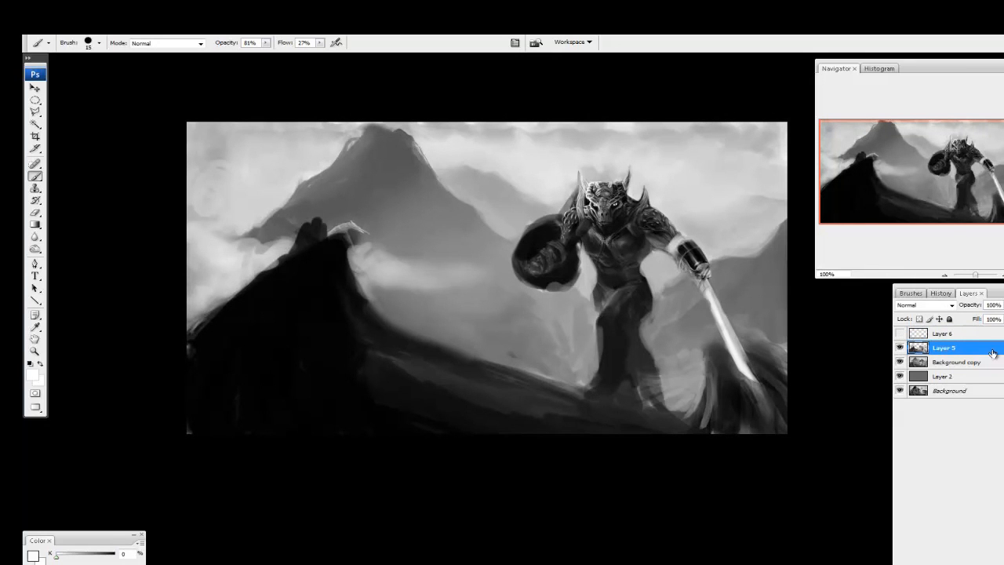
pyautogui.moveTo(990, 334); pyautogui.dragTo(965, 555)
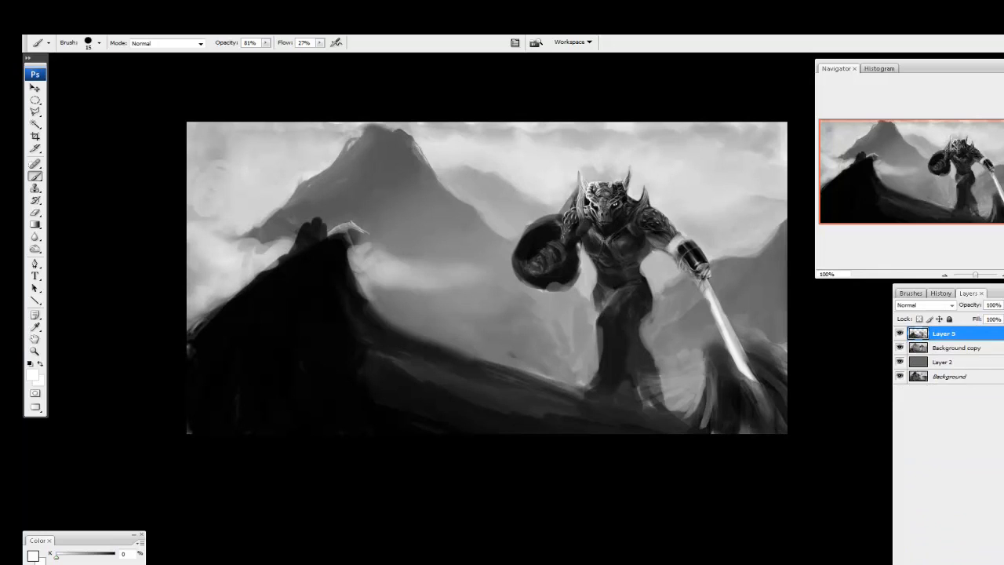
# Add a new layer above Layer 5 and sketch the repainted warrior's tapered torso, shoulders and arms in white
pyautogui.click(980, 561)
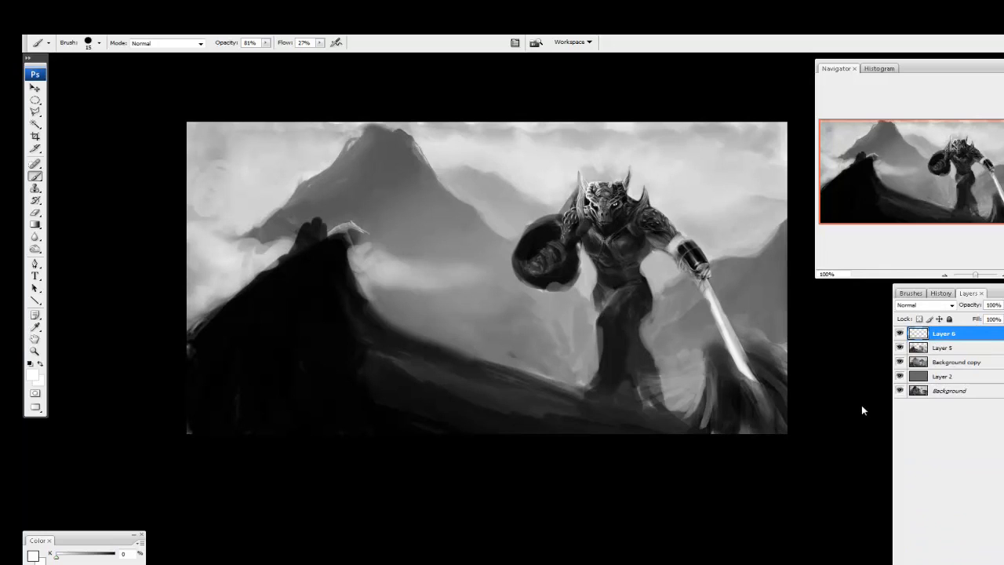
pyautogui.click(643, 273)
pyautogui.keyDown('shift'); pyautogui.click(669, 221); pyautogui.keyUp('shift')
pyautogui.keyDown('shift'); pyautogui.click(554, 214); pyautogui.keyUp('shift')
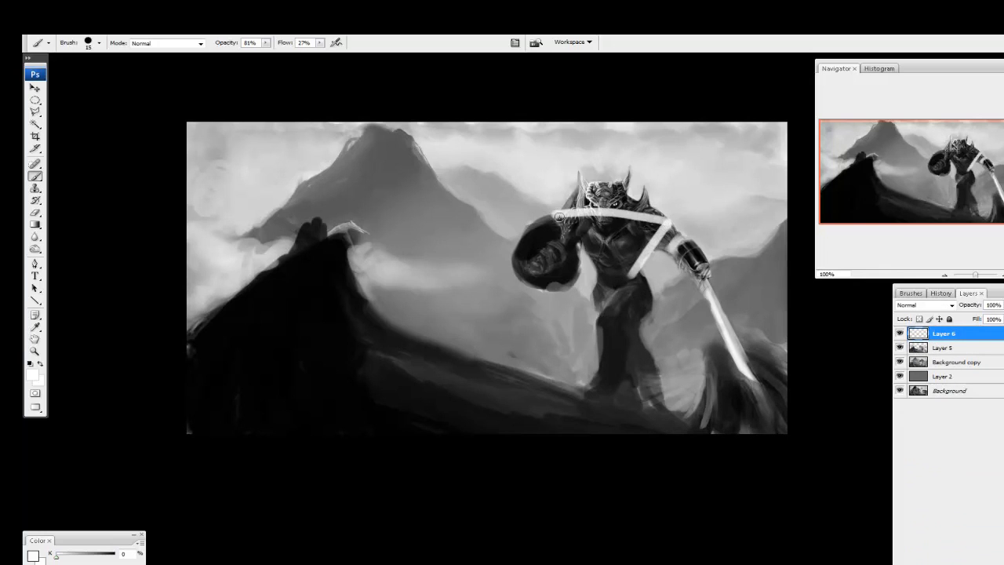
pyautogui.keyDown('shift'); pyautogui.click(597, 274); pyautogui.keyUp('shift')
pyautogui.keyDown('shift'); pyautogui.click(645, 273); pyautogui.keyUp('shift')
pyautogui.moveTo(667, 221)
pyautogui.mouseDown()
pyautogui.moveTo(643, 227)
pyautogui.moveTo(664, 227)
pyautogui.moveTo(709, 267)
pyautogui.mouseUp()
pyautogui.moveTo(556, 229)
pyautogui.mouseDown()
pyautogui.moveTo(567, 230)
pyautogui.moveTo(514, 271)
pyautogui.moveTo(561, 248)
pyautogui.mouseUp()
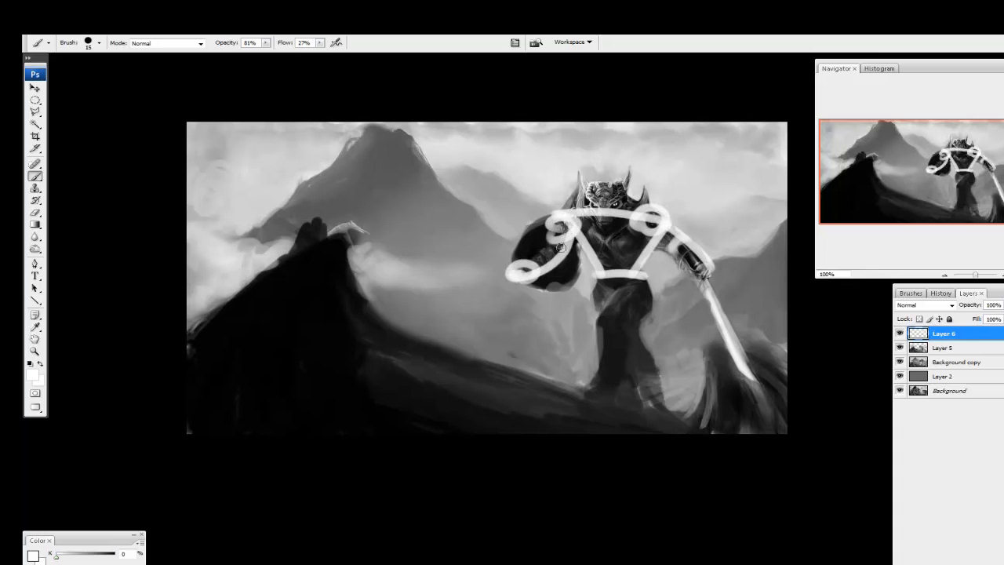
# Sketch the repainted warrior's head, hips, bent legs and feet in white, and hide the sketch layer
pyautogui.moveTo(597, 199)
pyautogui.mouseDown()
pyautogui.moveTo(623, 205)
pyautogui.moveTo(597, 235)
pyautogui.mouseUp()
pyautogui.moveTo(644, 276)
pyautogui.mouseDown()
pyautogui.moveTo(601, 321)
pyautogui.moveTo(586, 388)
pyautogui.moveTo(650, 287)
pyautogui.moveTo(623, 337)
pyautogui.mouseUp()
pyautogui.keyDown('shift'); pyautogui.click(597, 384); pyautogui.keyUp('shift')
pyautogui.moveTo(600, 271); pyautogui.dragTo(675, 387)
pyautogui.moveTo(634, 276)
pyautogui.mouseDown()
pyautogui.moveTo(691, 387)
pyautogui.moveTo(679, 392)
pyautogui.moveTo(684, 382)
pyautogui.moveTo(622, 316)
pyautogui.mouseUp()
pyautogui.moveTo(682, 388); pyautogui.dragTo(698, 406)
pyautogui.moveTo(629, 289); pyautogui.dragTo(589, 377)
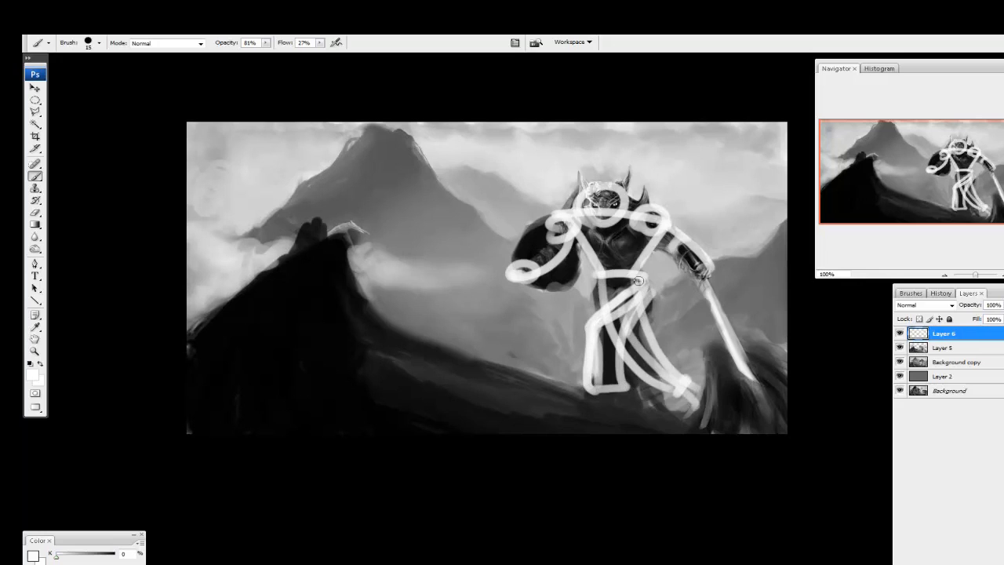
pyautogui.moveTo(648, 271)
pyautogui.mouseDown()
pyautogui.moveTo(605, 310)
pyautogui.moveTo(648, 299)
pyautogui.moveTo(648, 287)
pyautogui.moveTo(598, 376)
pyautogui.mouseUp()
pyautogui.moveTo(626, 334)
pyautogui.mouseDown()
pyautogui.moveTo(590, 393)
pyautogui.moveTo(629, 391)
pyautogui.mouseUp()
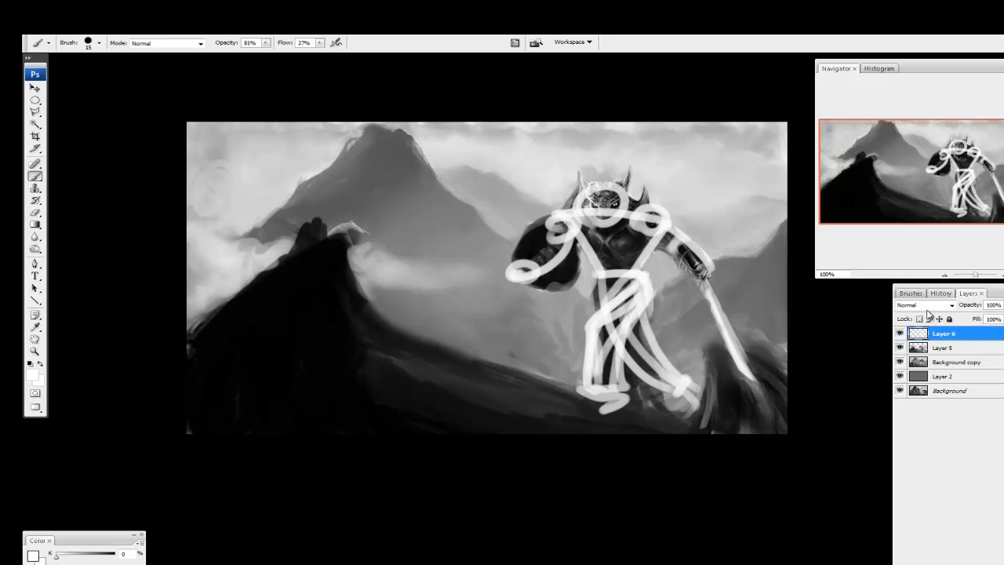
pyautogui.click(899, 334)
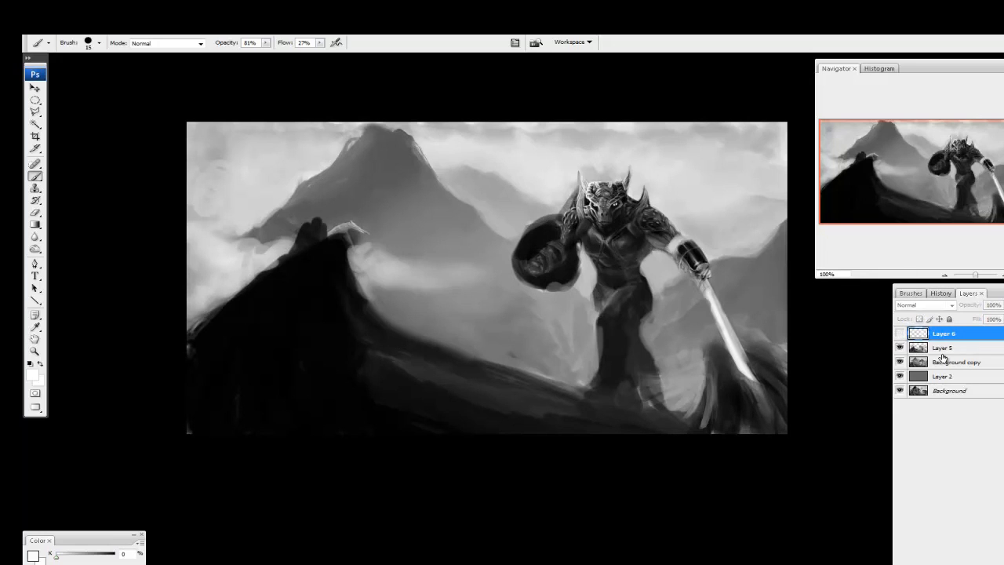
# On Layer 5, paint wing-like strokes in sampled 99% black around the foreground peak and along the ground slope
pyautogui.click(965, 355)
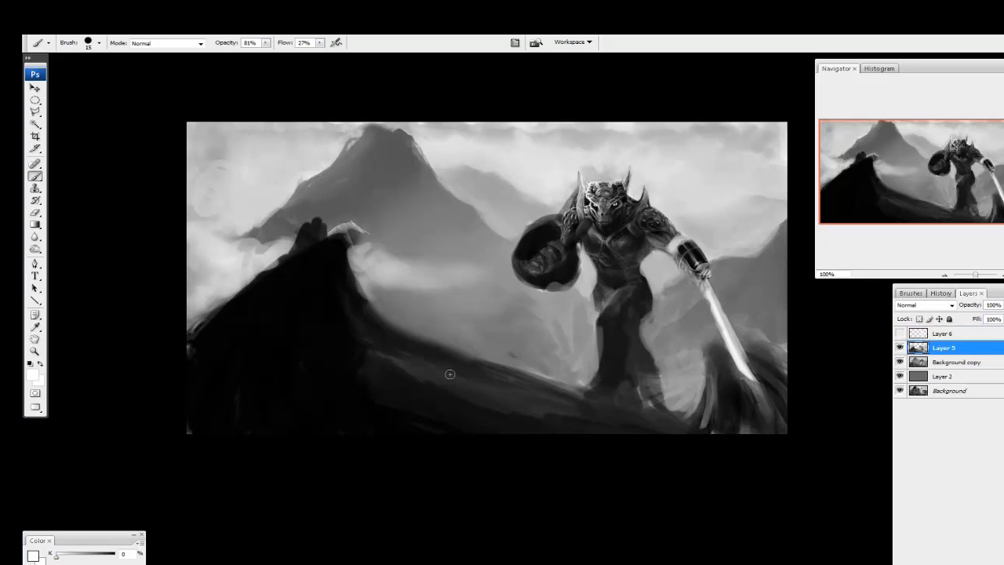
pyautogui.keyDown('alt'); pyautogui.click(321, 308); pyautogui.keyUp('alt')
pyautogui.moveTo(344, 279)
pyautogui.mouseDown()
pyautogui.moveTo(351, 242)
pyautogui.moveTo(340, 225)
pyautogui.moveTo(234, 276)
pyautogui.moveTo(227, 290)
pyautogui.moveTo(310, 241)
pyautogui.moveTo(167, 291)
pyautogui.moveTo(296, 270)
pyautogui.moveTo(227, 309)
pyautogui.moveTo(284, 278)
pyautogui.moveTo(179, 217)
pyautogui.moveTo(285, 264)
pyautogui.moveTo(320, 239)
pyautogui.moveTo(310, 227)
pyautogui.moveTo(287, 222)
pyautogui.moveTo(228, 238)
pyautogui.moveTo(320, 221)
pyautogui.moveTo(398, 325)
pyautogui.moveTo(401, 383)
pyautogui.moveTo(372, 347)
pyautogui.moveTo(406, 411)
pyautogui.moveTo(590, 447)
pyautogui.moveTo(673, 428)
pyautogui.moveTo(580, 414)
pyautogui.moveTo(595, 411)
pyautogui.moveTo(482, 425)
pyautogui.moveTo(447, 452)
pyautogui.mouseUp()
pyautogui.moveTo(637, 268)
pyautogui.mouseDown()
pyautogui.moveTo(649, 244)
pyautogui.moveTo(627, 263)
pyautogui.moveTo(619, 256)
pyautogui.moveTo(624, 275)
pyautogui.moveTo(648, 275)
pyautogui.moveTo(635, 259)
pyautogui.moveTo(609, 256)
pyautogui.mouseUp()
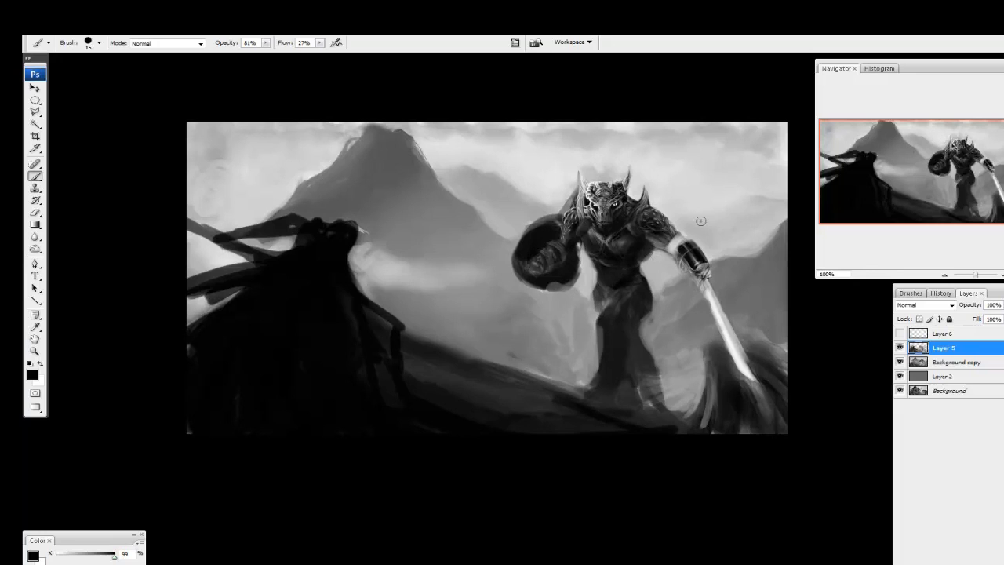
# Examine the warrior's head, arms and chest up close, and compare the repainted version with the original Background image
pyautogui.moveTo(676, 244)
pyautogui.mouseDown()
pyautogui.moveTo(689, 239)
pyautogui.moveTo(680, 242)
pyautogui.moveTo(699, 267)
pyautogui.moveTo(668, 246)
pyautogui.moveTo(694, 262)
pyautogui.mouseUp()
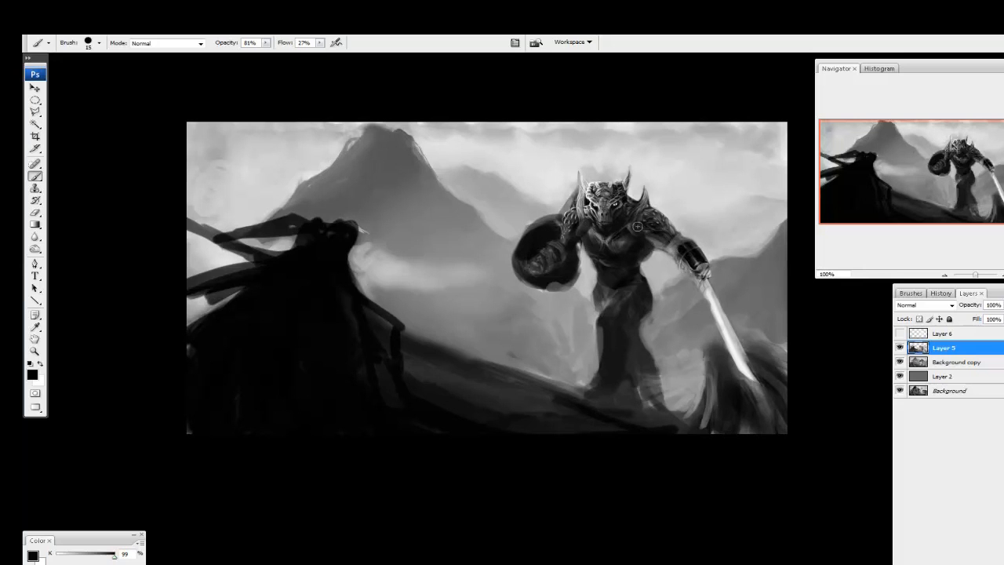
pyautogui.hotkey('ctrl', '+')
pyautogui.hotkey('ctrl', '+')
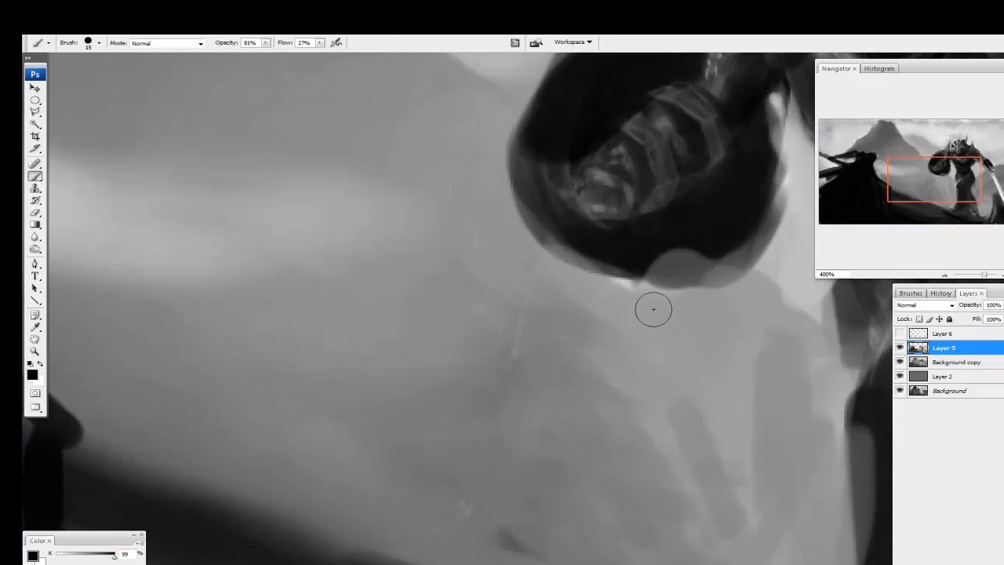
pyautogui.moveTo(649, 284); pyautogui.dragTo(305, 560)
pyautogui.moveTo(545, 185); pyautogui.dragTo(507, 219)
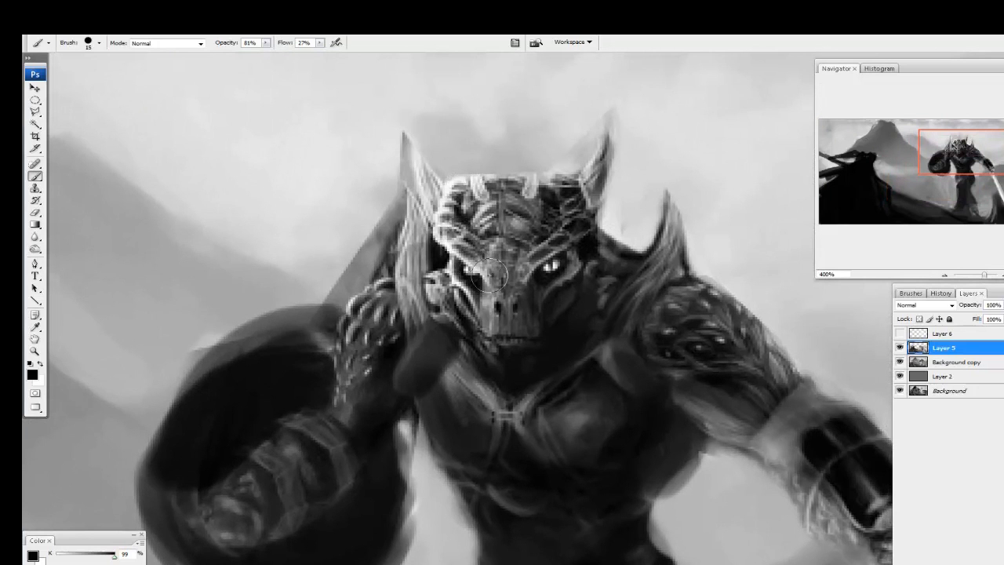
pyautogui.press('[')
pyautogui.press('[')
pyautogui.press('[')
pyautogui.press('[')
pyautogui.moveTo(533, 375); pyautogui.dragTo(473, 334)
pyautogui.hotkey('ctrl', '-')
pyautogui.hotkey('ctrl', '-')
pyautogui.hotkey('ctrl', '-')
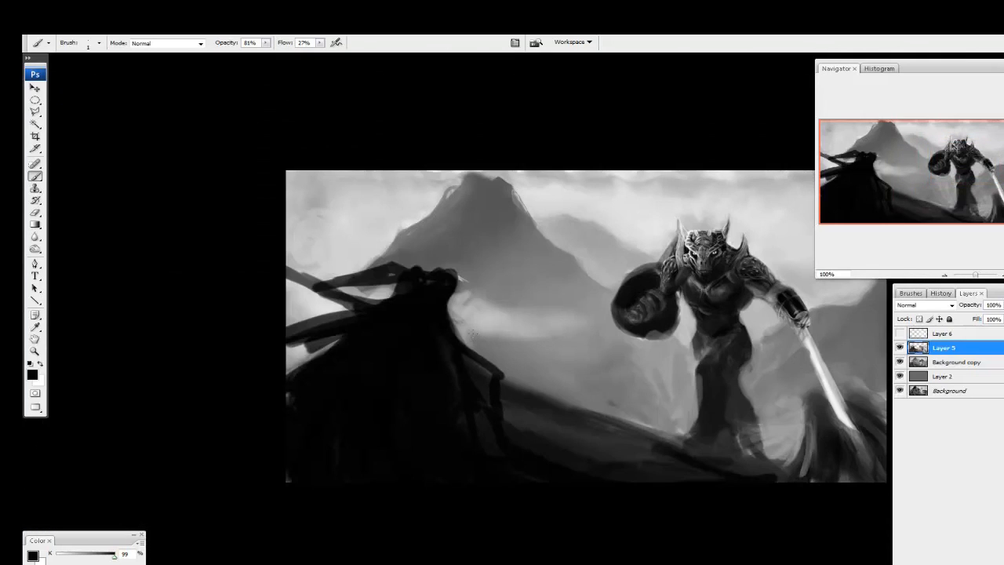
pyautogui.moveTo(899, 347); pyautogui.dragTo(902, 376)
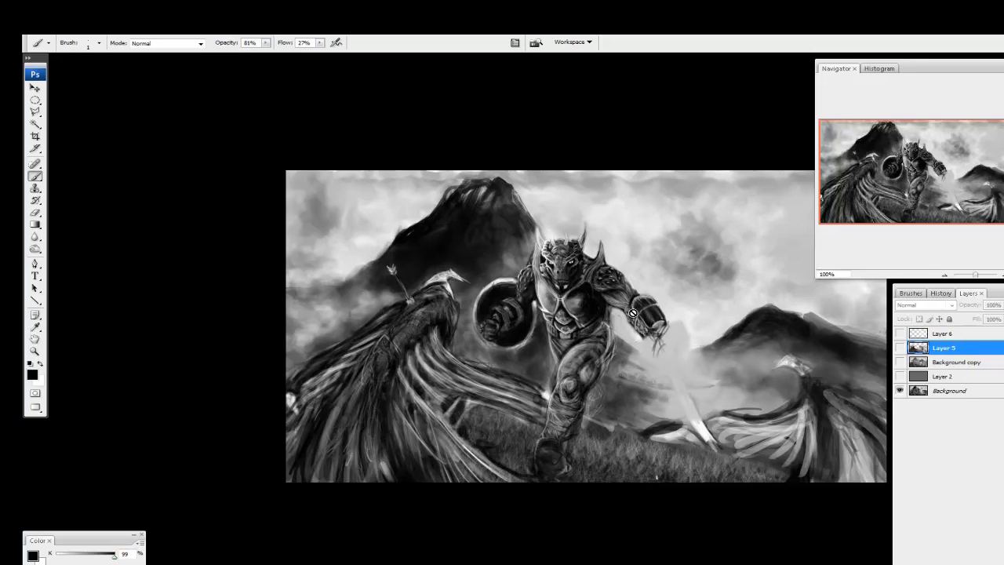
pyautogui.moveTo(900, 353); pyautogui.dragTo(900, 376)
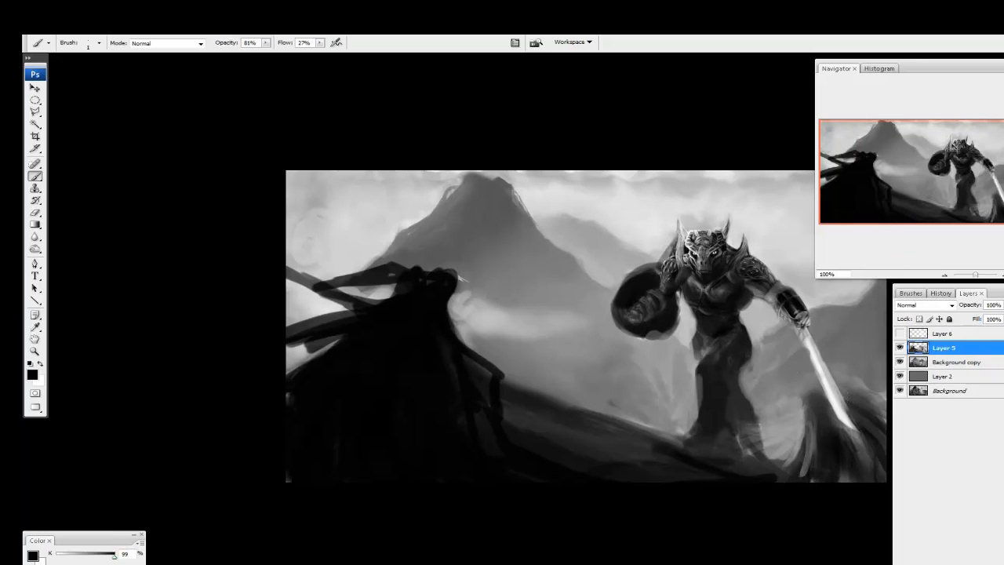
# With a 35 px brush and 7% gray, paint light streaks from the sky across the distant mountain and dark foreground shape
pyautogui.keyDown('alt'); pyautogui.click(828, 394); pyautogui.keyUp('alt')
pyautogui.press(']')
pyautogui.moveTo(300, 185)
pyautogui.mouseDown()
pyautogui.moveTo(288, 189)
pyautogui.moveTo(293, 199)
pyautogui.moveTo(311, 200)
pyautogui.moveTo(343, 184)
pyautogui.moveTo(341, 172)
pyautogui.moveTo(318, 204)
pyautogui.moveTo(332, 237)
pyautogui.moveTo(423, 219)
pyautogui.moveTo(454, 197)
pyautogui.moveTo(437, 228)
pyautogui.moveTo(411, 240)
pyautogui.moveTo(458, 212)
pyautogui.moveTo(484, 219)
pyautogui.moveTo(455, 255)
pyautogui.moveTo(470, 251)
pyautogui.moveTo(463, 273)
pyautogui.mouseUp()
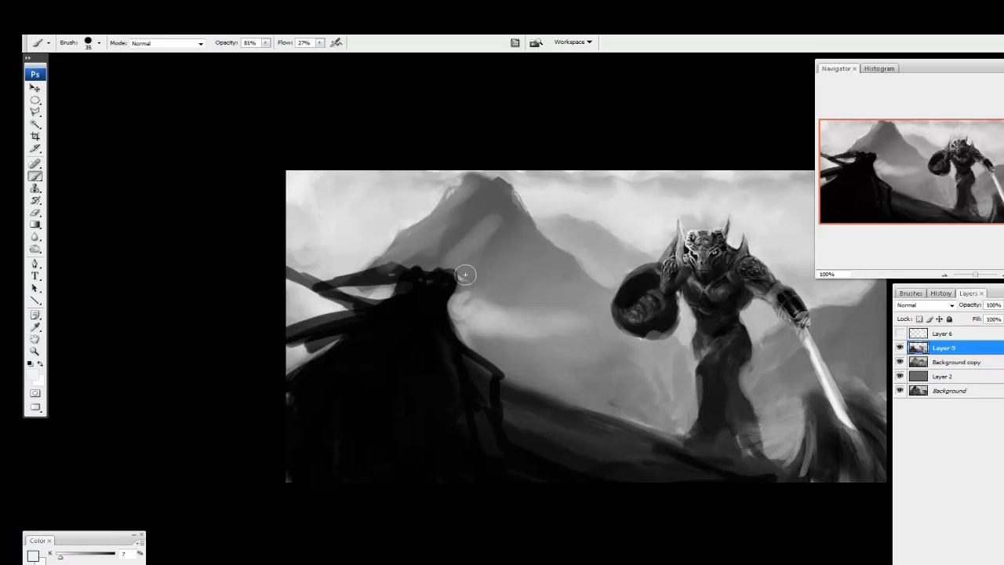
pyautogui.moveTo(397, 312)
pyautogui.mouseDown()
pyautogui.moveTo(423, 286)
pyautogui.moveTo(297, 436)
pyautogui.moveTo(389, 337)
pyautogui.moveTo(421, 287)
pyautogui.moveTo(309, 391)
pyautogui.moveTo(435, 286)
pyautogui.mouseUp()
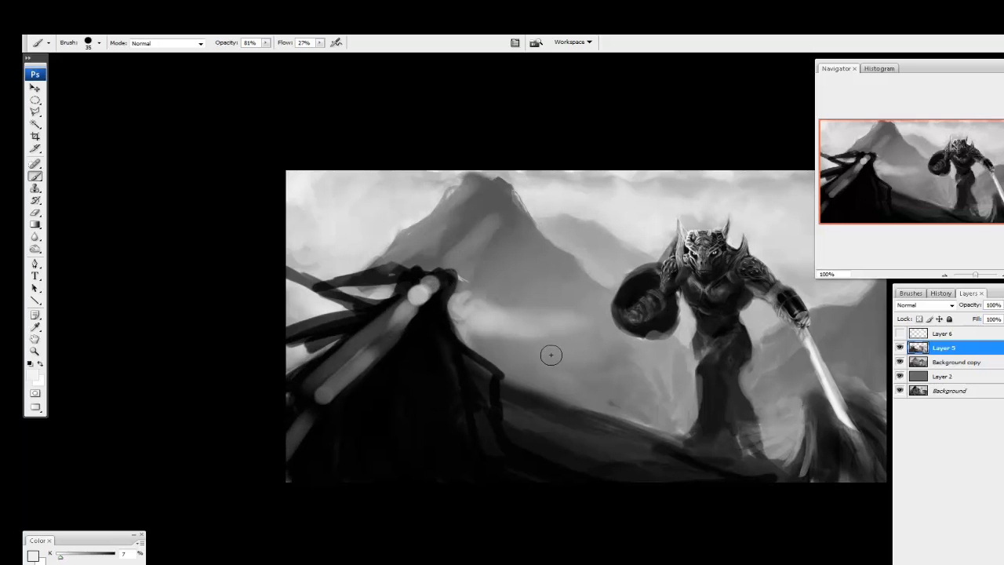
# Tone down the pale streaks on the dark foreground shape with sampled black and 92% gray
pyautogui.keyDown('alt'); pyautogui.click(422, 331); pyautogui.keyUp('alt')
pyautogui.moveTo(438, 291)
pyautogui.mouseDown()
pyautogui.moveTo(310, 425)
pyautogui.moveTo(341, 369)
pyautogui.moveTo(310, 392)
pyautogui.moveTo(432, 282)
pyautogui.mouseUp()
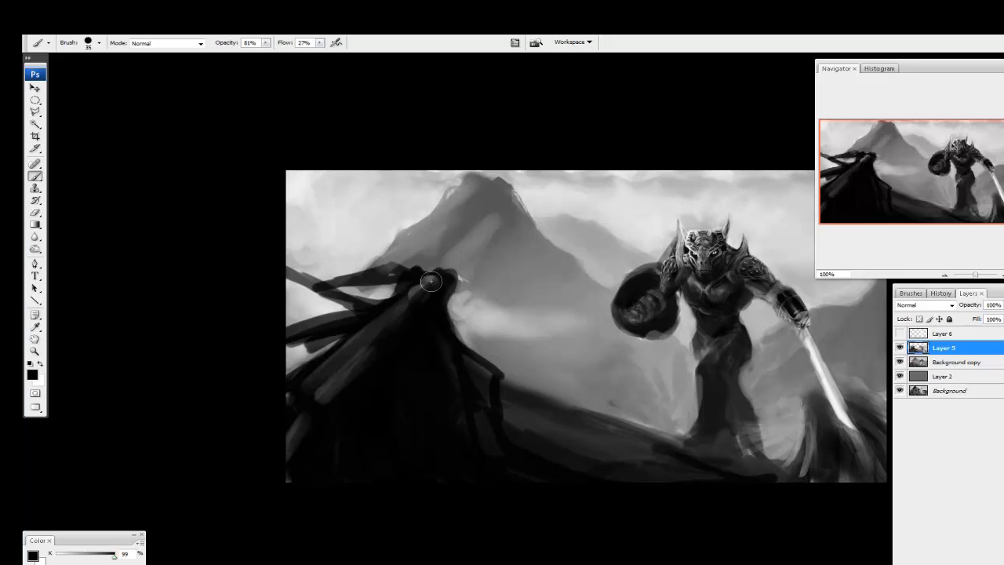
pyautogui.keyDown('alt'); pyautogui.click(411, 326); pyautogui.keyUp('alt')
pyautogui.keyDown('alt'); pyautogui.click(418, 292); pyautogui.keyUp('alt')
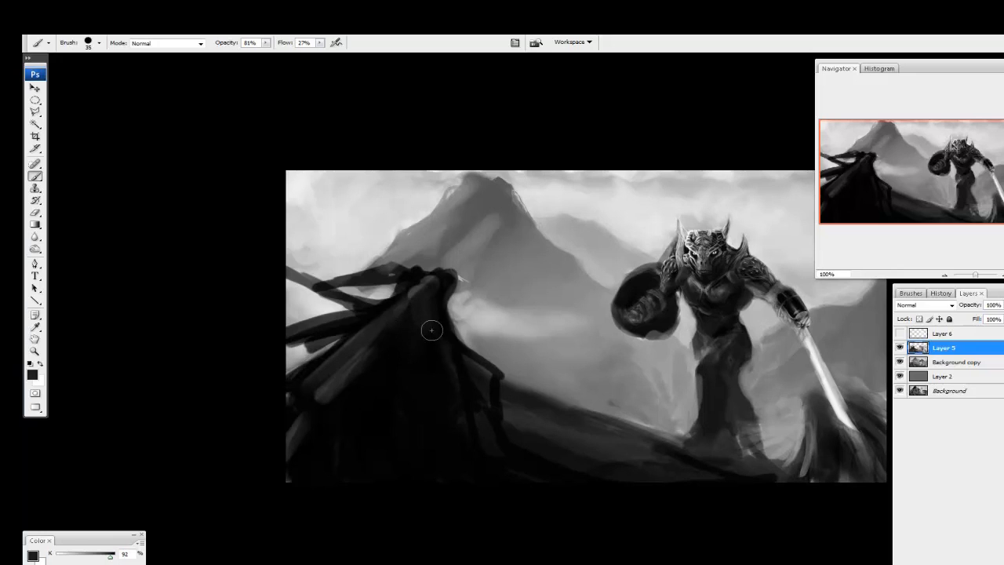
pyautogui.keyDown('alt'); pyautogui.click(415, 320); pyautogui.keyUp('alt')
# Paint highlights on the warrior's chest with a smaller brush in sampled 9% sky gray, and soften them with dark gray
pyautogui.keyDown('alt'); pyautogui.click(351, 219); pyautogui.keyUp('alt')
pyautogui.keyDown('alt'); pyautogui.click(305, 196); pyautogui.keyUp('alt')
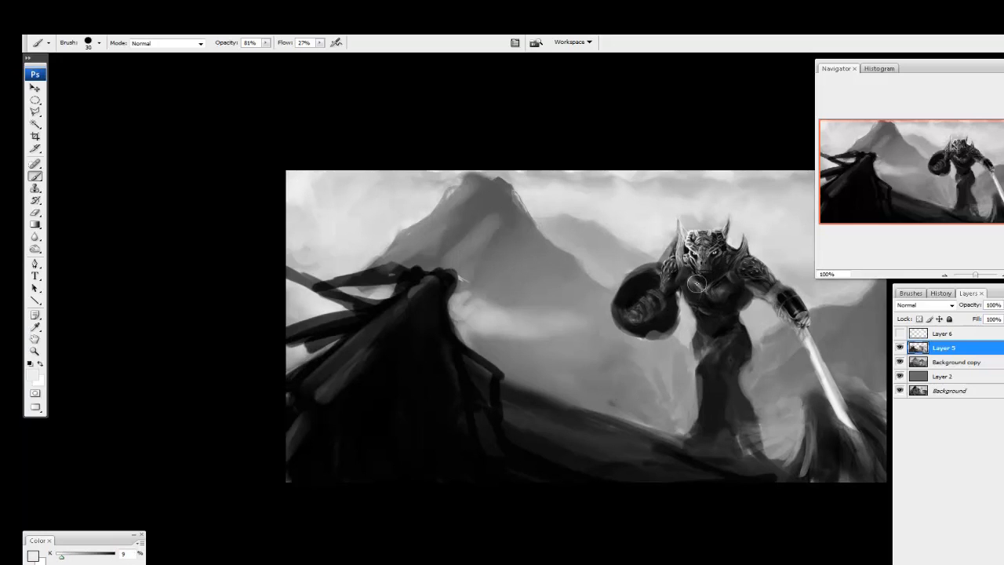
pyautogui.press('[')
pyautogui.press('[')
pyautogui.press('[')
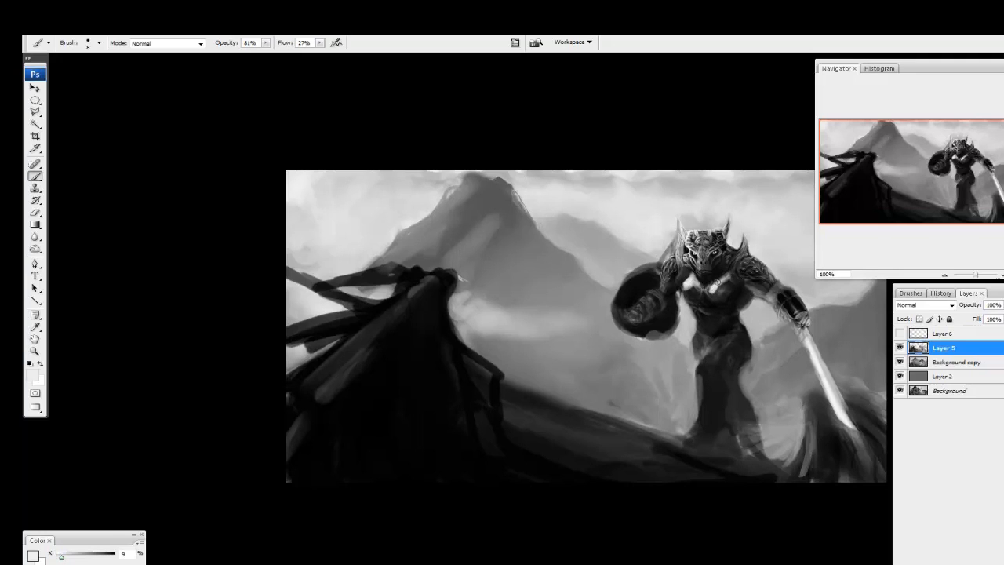
pyautogui.moveTo(716, 280); pyautogui.dragTo(694, 280)
pyautogui.press('x')
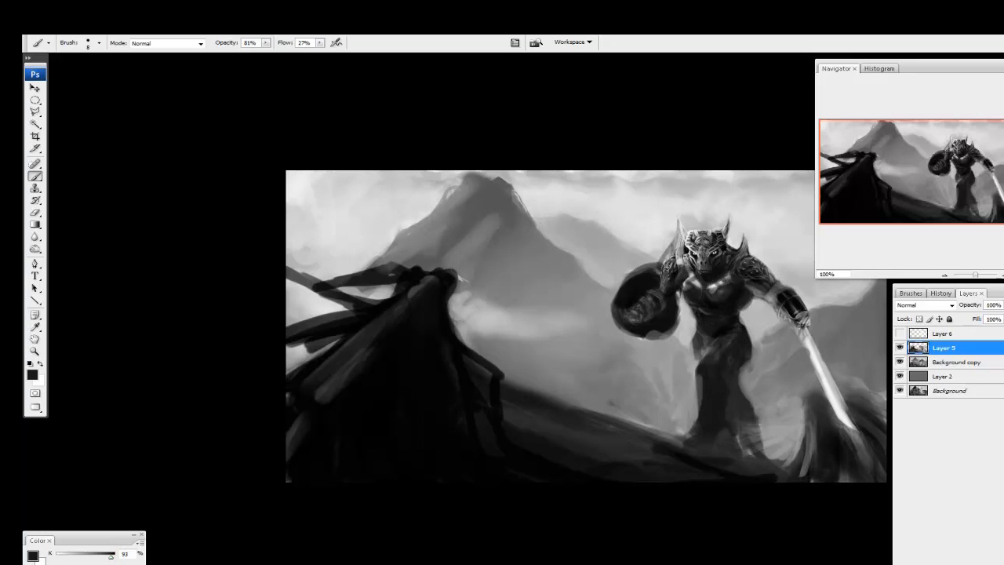
# Paint rim highlights on the warrior's shield, skirt and sword-arm shoulder in sampled 21% gray
pyautogui.keyDown('alt'); pyautogui.click(320, 194); pyautogui.keyUp('alt')
pyautogui.moveTo(619, 284)
pyautogui.mouseDown()
pyautogui.moveTo(623, 275)
pyautogui.moveTo(617, 318)
pyautogui.mouseUp()
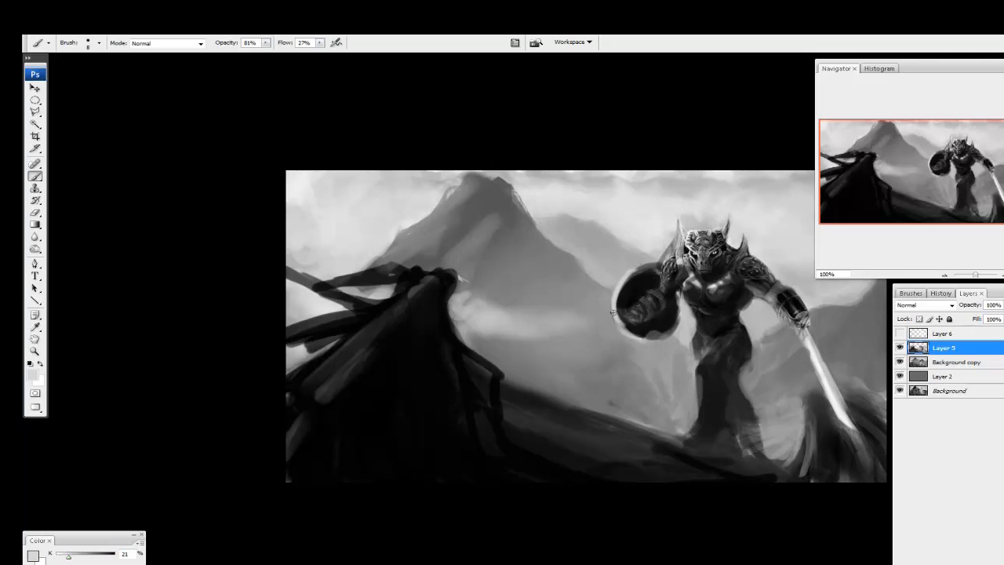
pyautogui.moveTo(627, 284); pyautogui.dragTo(668, 259)
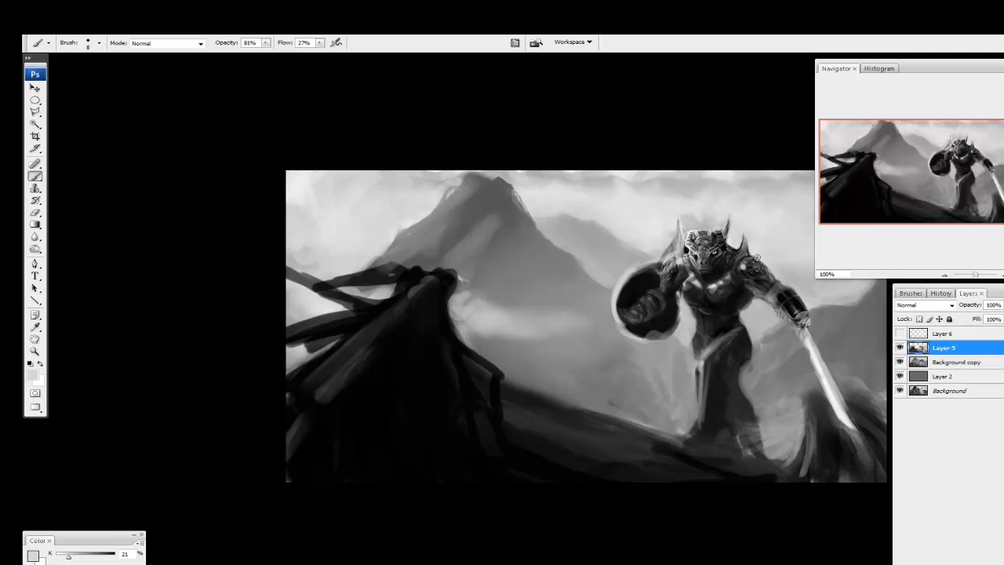
pyautogui.moveTo(751, 272); pyautogui.dragTo(747, 271)
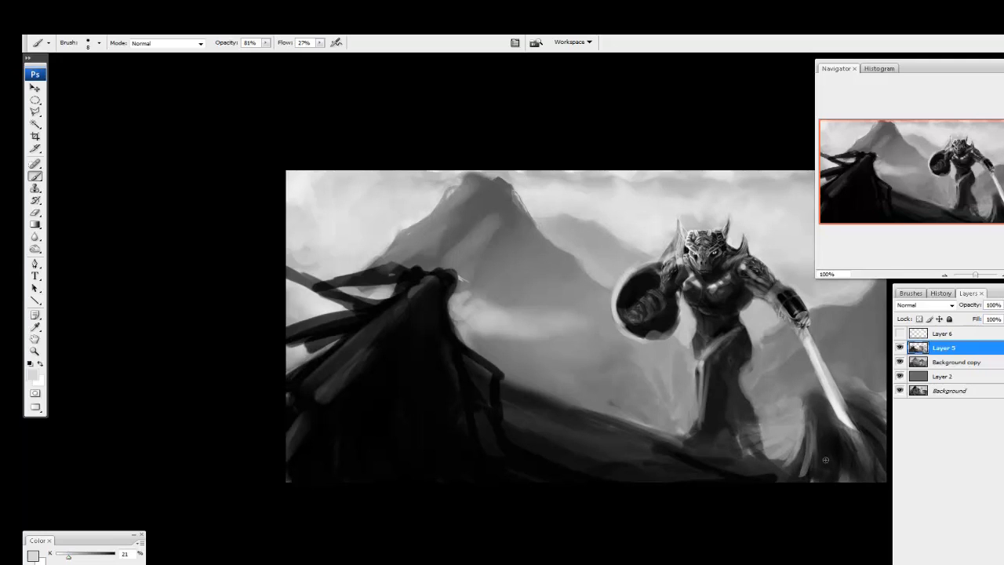
# Enlarge the brush to 90 px and reshape the dark foreground ridge with sampled 56% mist gray and 92% dark gray
pyautogui.keyDown('alt'); pyautogui.click(642, 453); pyautogui.keyUp('alt')
pyautogui.press(']')
pyautogui.press(']')
pyautogui.press(']')
pyautogui.press(']')
pyautogui.press(']')
pyautogui.press(']')
pyautogui.press(']')
pyautogui.press(']')
pyautogui.press(']')
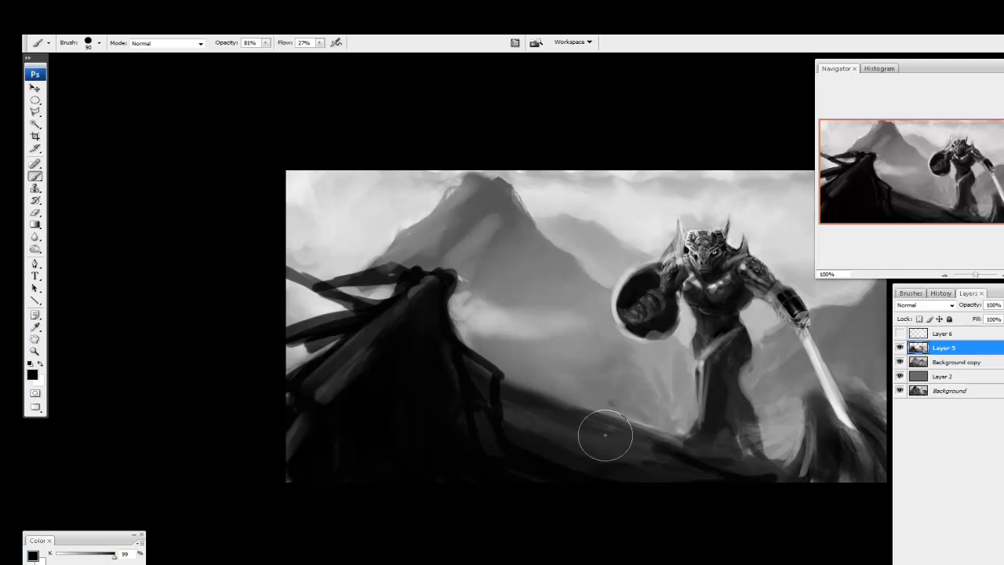
pyautogui.keyDown('alt'); pyautogui.click(528, 393); pyautogui.keyUp('alt')
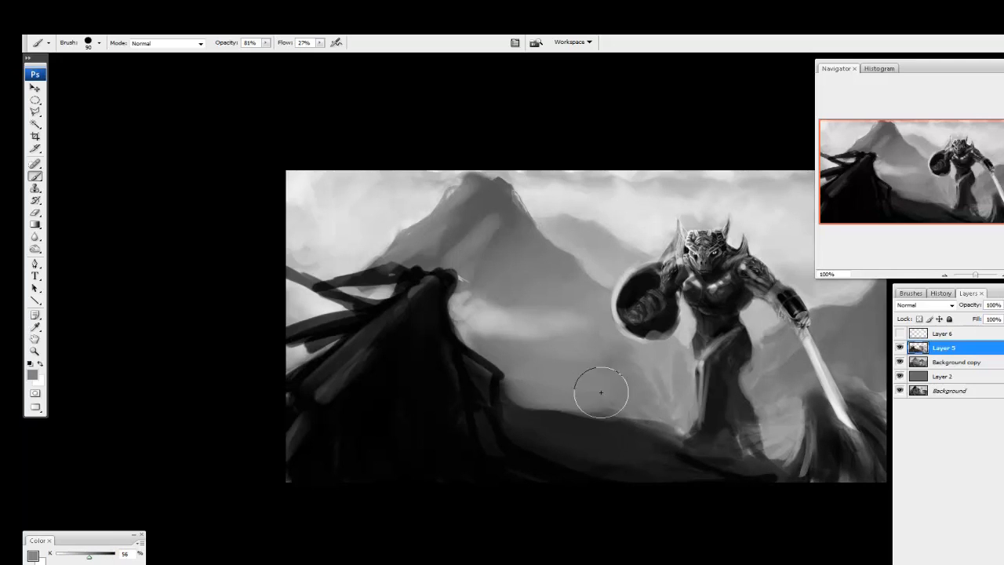
pyautogui.keyDown('alt'); pyautogui.click(640, 412); pyautogui.keyUp('alt')
pyautogui.moveTo(551, 413)
pyautogui.mouseDown()
pyautogui.moveTo(656, 456)
pyautogui.moveTo(516, 409)
pyautogui.moveTo(676, 475)
pyautogui.mouseUp()
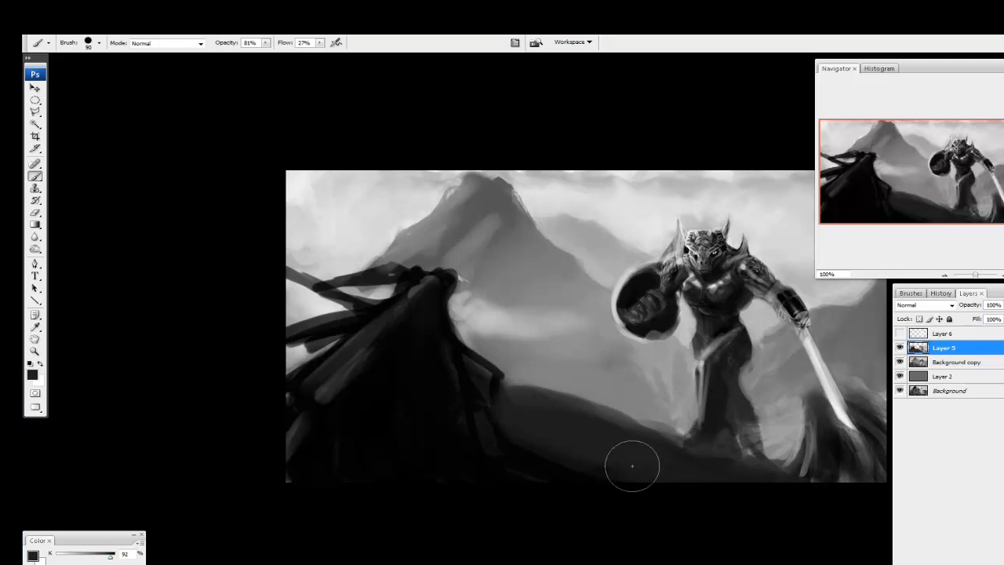
# Fill the gaps between the wing ribs and level the ground around the warrior's feet with dark gray, softening the ridge edge with 57% gray
pyautogui.moveTo(322, 362)
pyautogui.mouseDown()
pyautogui.moveTo(298, 313)
pyautogui.moveTo(308, 309)
pyautogui.moveTo(332, 321)
pyautogui.moveTo(315, 324)
pyautogui.moveTo(308, 354)
pyautogui.mouseUp()
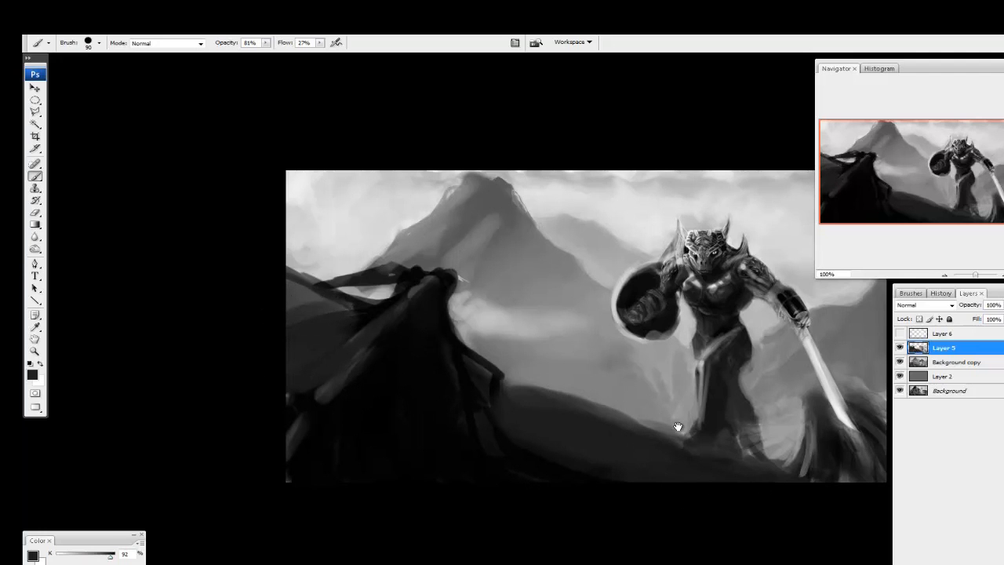
pyautogui.moveTo(677, 426); pyautogui.dragTo(593, 393)
pyautogui.moveTo(521, 372)
pyautogui.mouseDown()
pyautogui.moveTo(674, 432)
pyautogui.moveTo(552, 431)
pyautogui.moveTo(566, 437)
pyautogui.moveTo(644, 449)
pyautogui.moveTo(631, 441)
pyautogui.moveTo(689, 441)
pyautogui.moveTo(564, 431)
pyautogui.moveTo(585, 419)
pyautogui.moveTo(657, 427)
pyautogui.moveTo(633, 440)
pyautogui.moveTo(782, 451)
pyautogui.mouseUp()
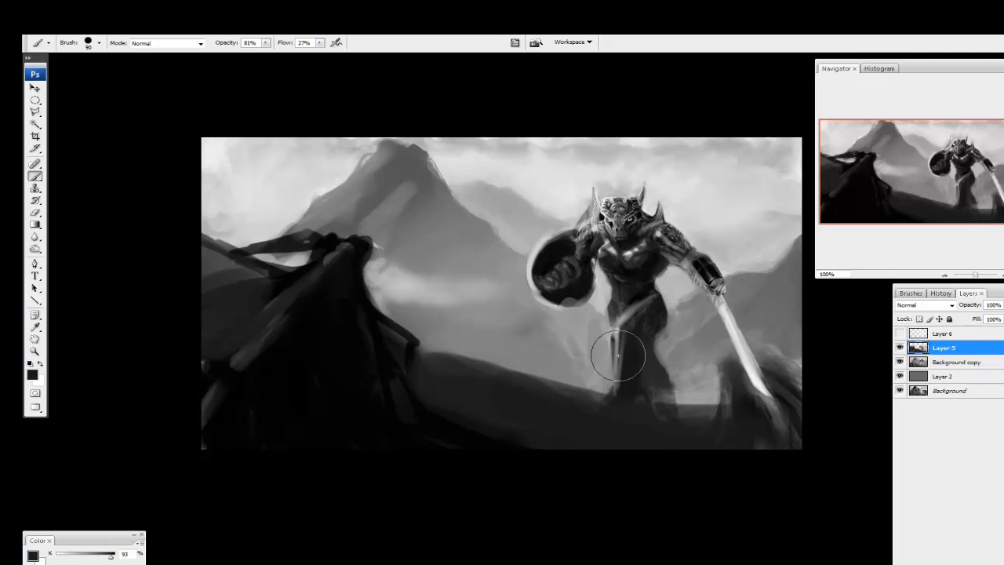
pyautogui.moveTo(345, 267); pyautogui.dragTo(313, 280)
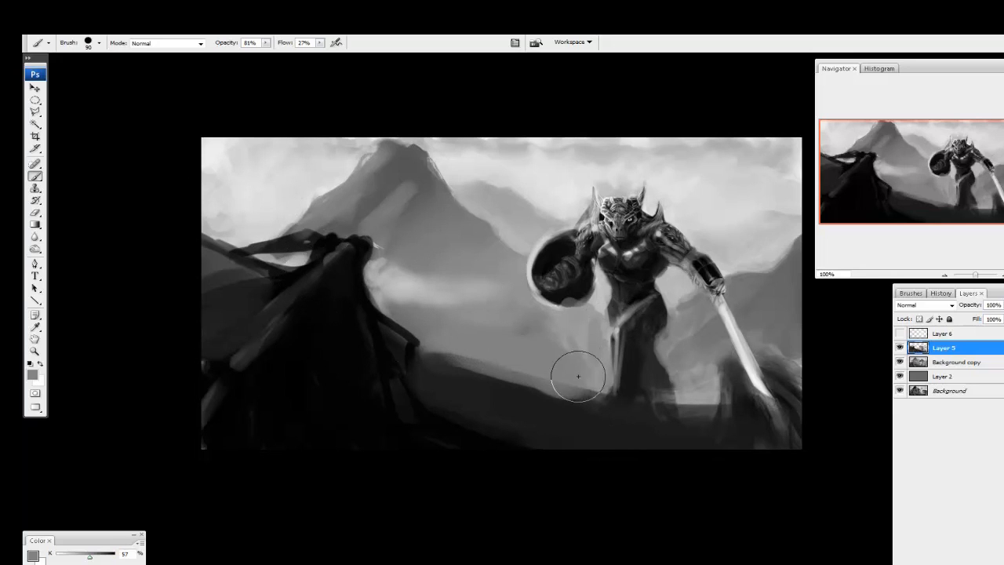
# Paint out the wing spikes with sampled 22% sky gray and 63% mountain gray, leaving a dark peak in the foreground
pyautogui.keyDown('alt'); pyautogui.click(251, 220); pyautogui.keyUp('alt')
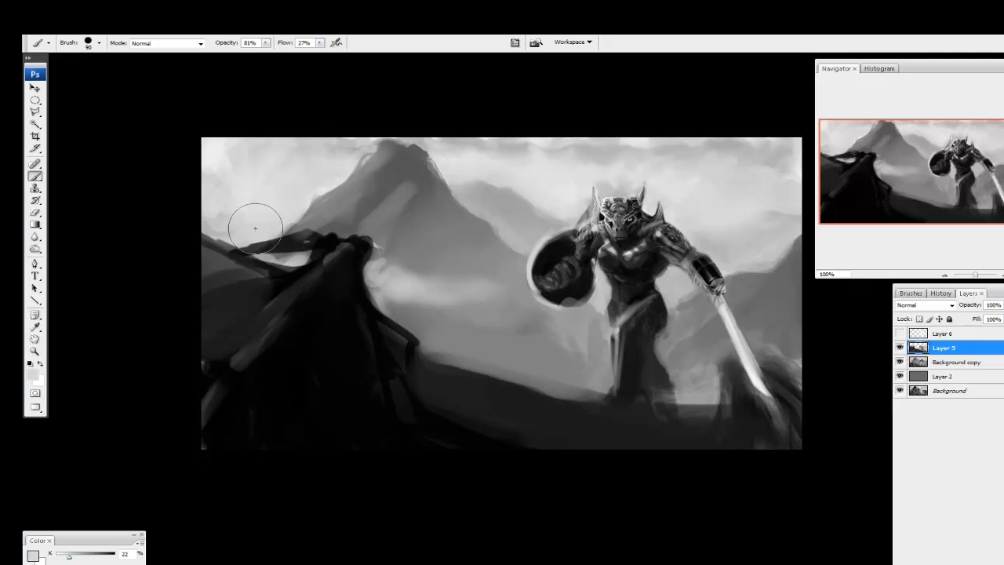
pyautogui.moveTo(251, 221)
pyautogui.mouseDown()
pyautogui.moveTo(229, 247)
pyautogui.moveTo(254, 233)
pyautogui.moveTo(245, 243)
pyautogui.moveTo(195, 262)
pyautogui.moveTo(251, 228)
pyautogui.mouseUp()
pyautogui.keyDown('alt'); pyautogui.click(314, 223); pyautogui.keyUp('alt')
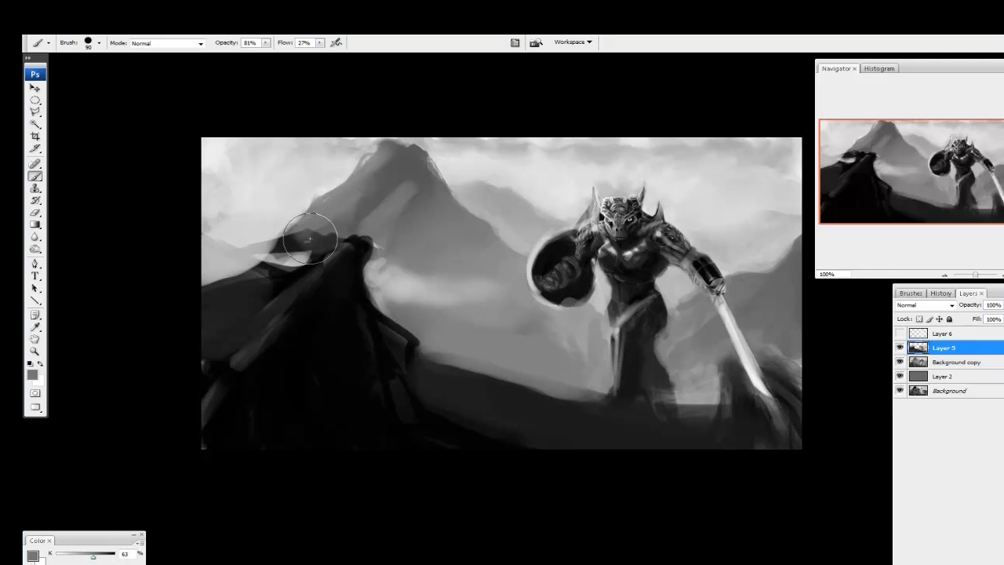
pyautogui.moveTo(314, 223)
pyautogui.mouseDown()
pyautogui.moveTo(257, 283)
pyautogui.moveTo(370, 233)
pyautogui.moveTo(330, 238)
pyautogui.moveTo(223, 299)
pyautogui.moveTo(244, 302)
pyautogui.moveTo(237, 330)
pyautogui.moveTo(249, 336)
pyautogui.moveTo(199, 330)
pyautogui.moveTo(244, 333)
pyautogui.moveTo(205, 365)
pyautogui.mouseUp()
pyautogui.keyDown('alt'); pyautogui.click(220, 329); pyautogui.keyUp('alt')
pyautogui.keyDown('alt'); pyautogui.click(234, 231); pyautogui.keyUp('alt')
pyautogui.keyDown('alt'); pyautogui.click(323, 350); pyautogui.keyUp('alt')
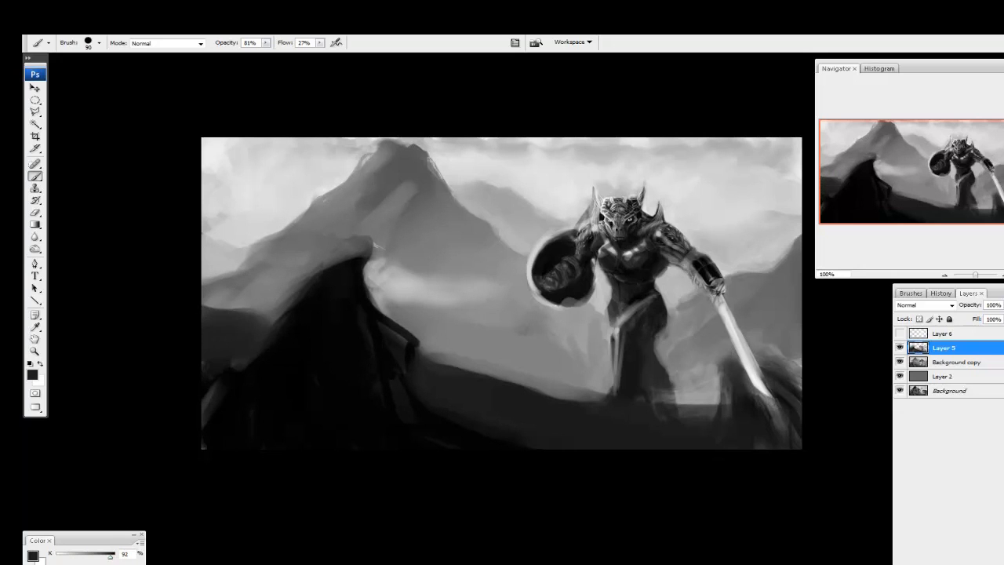
# Paint 40% gray haze over the mountain's lower slope and along both sides of the dark foreground peak
pyautogui.keyDown('alt'); pyautogui.click(286, 284); pyautogui.keyUp('alt')
pyautogui.moveTo(275, 280); pyautogui.dragTo(321, 245)
pyautogui.keyDown('alt'); pyautogui.click(396, 285); pyautogui.keyUp('alt')
pyautogui.keyDown('alt'); pyautogui.click(400, 298); pyautogui.keyUp('alt')
pyautogui.moveTo(396, 304)
pyautogui.mouseDown()
pyautogui.moveTo(426, 321)
pyautogui.moveTo(415, 291)
pyautogui.mouseUp()
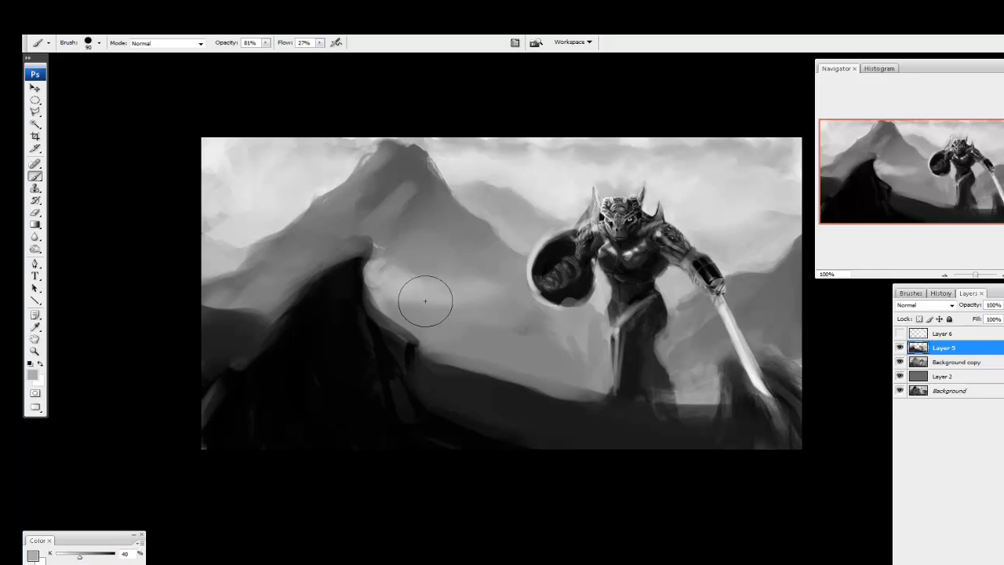
pyautogui.moveTo(284, 280)
pyautogui.mouseDown()
pyautogui.moveTo(316, 257)
pyautogui.moveTo(254, 289)
pyautogui.moveTo(220, 292)
pyautogui.moveTo(269, 244)
pyautogui.moveTo(301, 257)
pyautogui.moveTo(321, 238)
pyautogui.moveTo(363, 237)
pyautogui.moveTo(410, 266)
pyautogui.moveTo(397, 300)
pyautogui.moveTo(386, 260)
pyautogui.moveTo(424, 276)
pyautogui.moveTo(385, 281)
pyautogui.moveTo(314, 243)
pyautogui.mouseUp()
pyautogui.moveTo(242, 191)
pyautogui.mouseDown()
pyautogui.moveTo(251, 167)
pyautogui.moveTo(251, 197)
pyautogui.mouseUp()
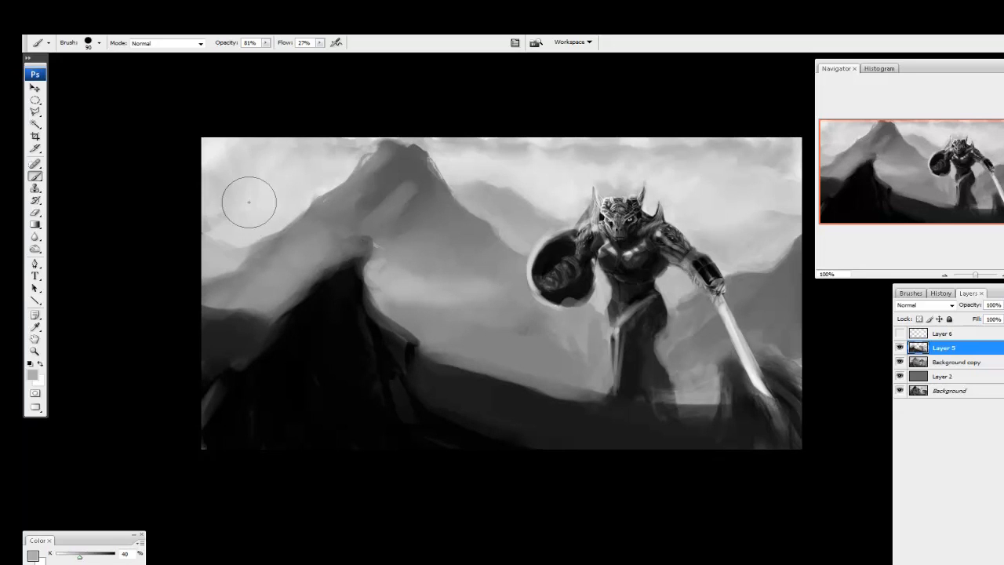
# Blend the large mountain's lower slope with sampled mountain grays and brighten the sky beside it with 9% gray
pyautogui.keyDown('alt'); pyautogui.click(402, 288); pyautogui.keyUp('alt')
pyautogui.moveTo(401, 288)
pyautogui.mouseDown()
pyautogui.moveTo(460, 292)
pyautogui.moveTo(464, 335)
pyautogui.moveTo(509, 343)
pyautogui.mouseUp()
pyautogui.keyDown('alt'); pyautogui.click(422, 255); pyautogui.keyUp('alt')
pyautogui.moveTo(424, 257)
pyautogui.mouseDown()
pyautogui.moveTo(461, 281)
pyautogui.moveTo(494, 273)
pyautogui.moveTo(476, 305)
pyautogui.moveTo(440, 310)
pyautogui.mouseUp()
pyautogui.keyDown('alt'); pyautogui.click(414, 208); pyautogui.keyUp('alt')
pyautogui.moveTo(388, 251)
pyautogui.mouseDown()
pyautogui.moveTo(420, 236)
pyautogui.moveTo(395, 289)
pyautogui.moveTo(445, 254)
pyautogui.moveTo(467, 289)
pyautogui.moveTo(442, 337)
pyautogui.mouseUp()
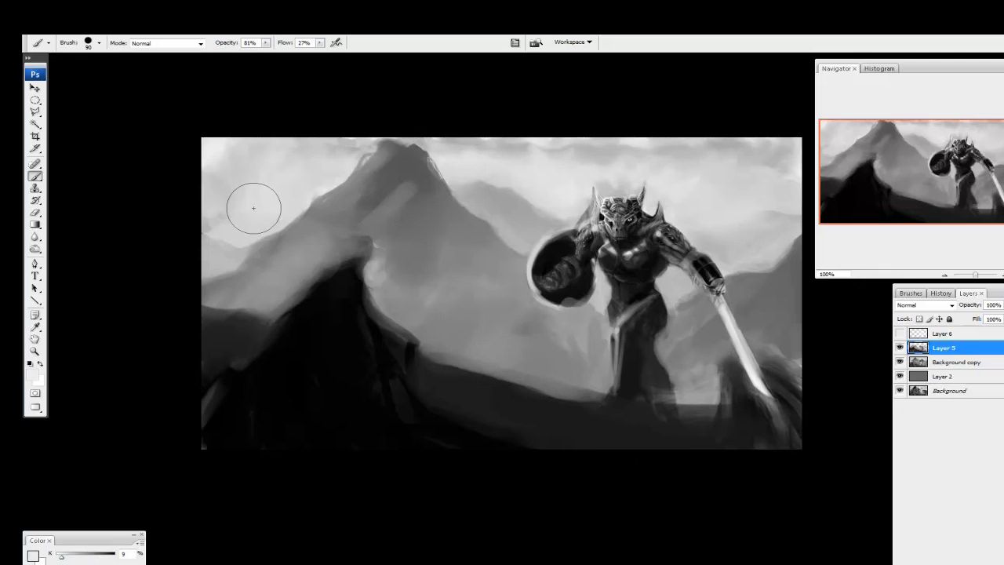
pyautogui.moveTo(253, 208)
pyautogui.mouseDown()
pyautogui.moveTo(225, 146)
pyautogui.moveTo(244, 162)
pyautogui.moveTo(265, 149)
pyautogui.moveTo(305, 181)
pyautogui.mouseUp()
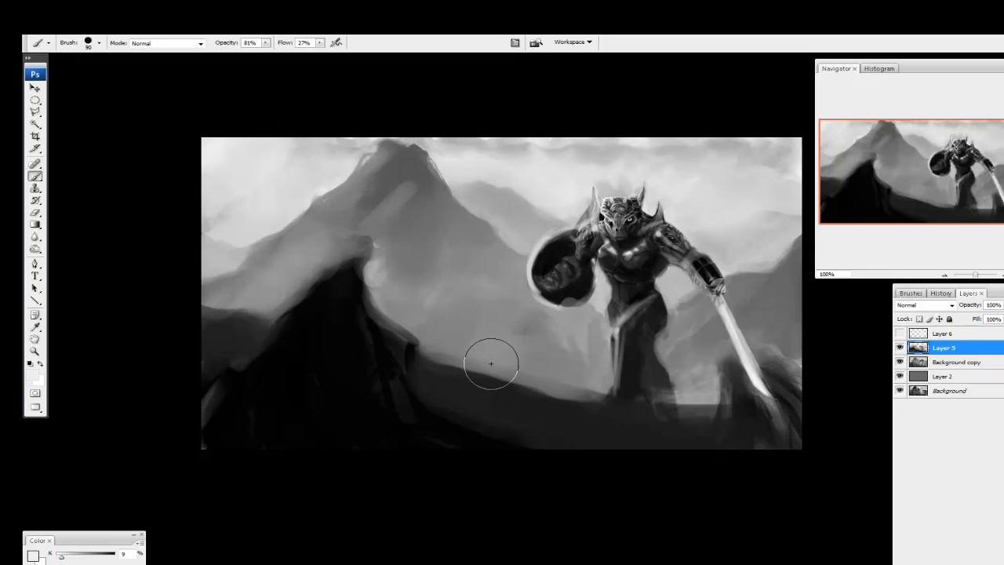
# Reduce the brush to 35 px, streak light gray along the foreground ridge, and tone it down with sampled 89% gray
pyautogui.press('[')
pyautogui.press('[')
pyautogui.press('[')
pyautogui.press('[')
pyautogui.press('[')
pyautogui.press('[')
pyautogui.press('[')
pyautogui.moveTo(463, 365)
pyautogui.mouseDown()
pyautogui.moveTo(440, 380)
pyautogui.moveTo(534, 399)
pyautogui.moveTo(435, 362)
pyautogui.moveTo(564, 412)
pyautogui.mouseUp()
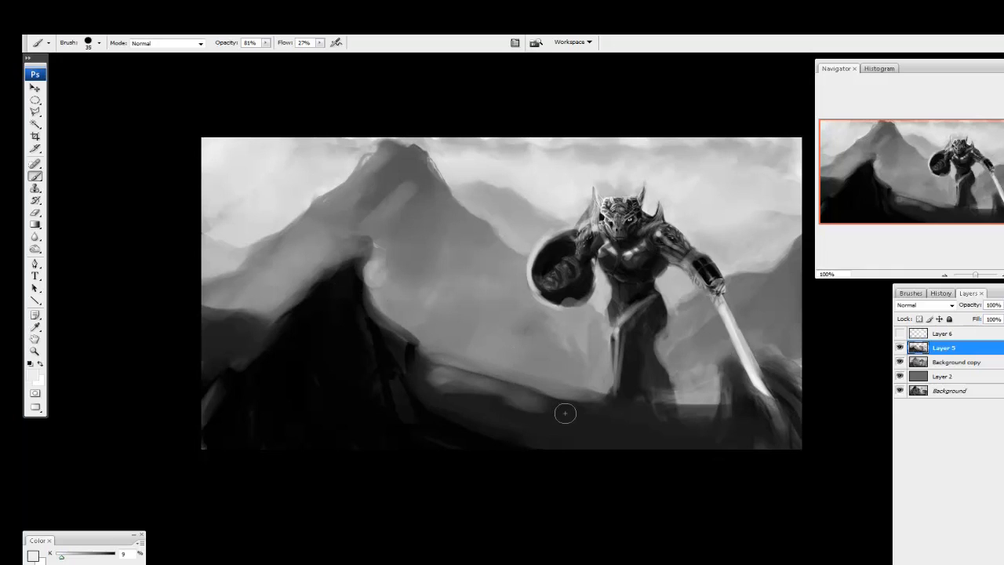
pyautogui.keyDown('alt'); pyautogui.click(525, 403); pyautogui.keyUp('alt')
pyautogui.keyDown('alt'); pyautogui.click(448, 395); pyautogui.keyUp('alt')
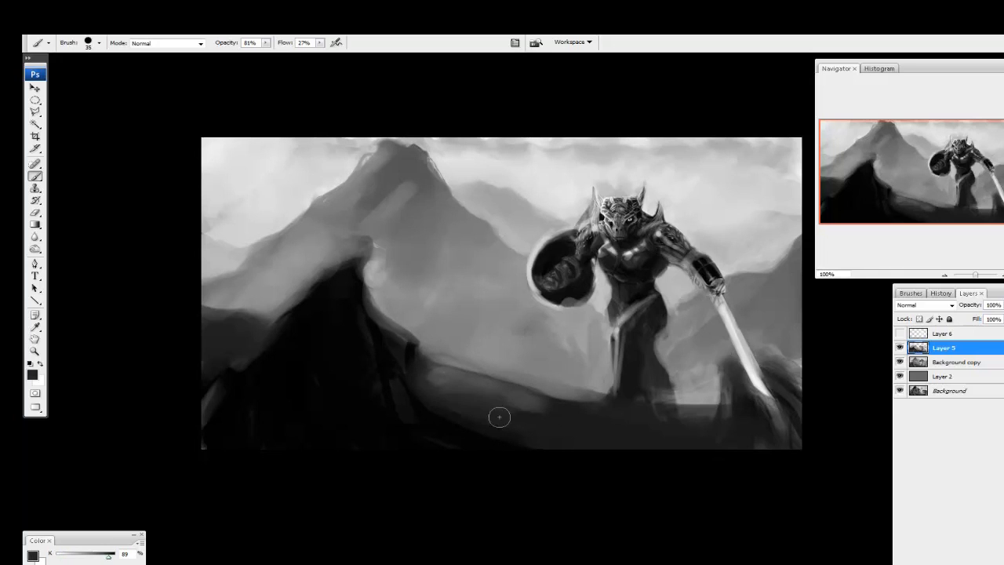
pyautogui.moveTo(432, 376); pyautogui.dragTo(595, 414)
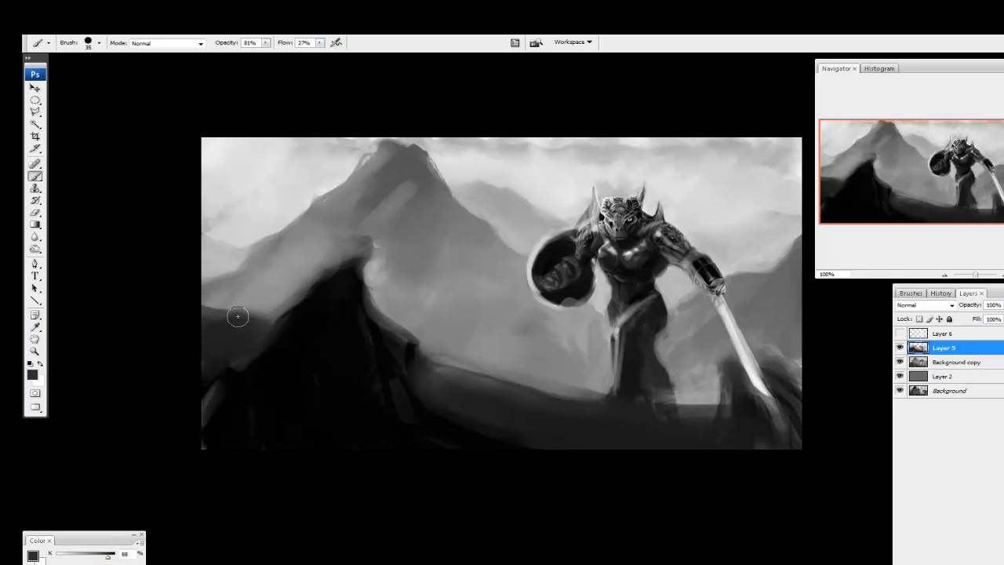
# Lay mist along the dark hill behind the foreground peak, darken the ground at the warrior's feet, and clean up the peak's tip with 57% gray
pyautogui.moveTo(219, 307)
pyautogui.mouseDown()
pyautogui.moveTo(229, 325)
pyautogui.moveTo(274, 323)
pyautogui.mouseUp()
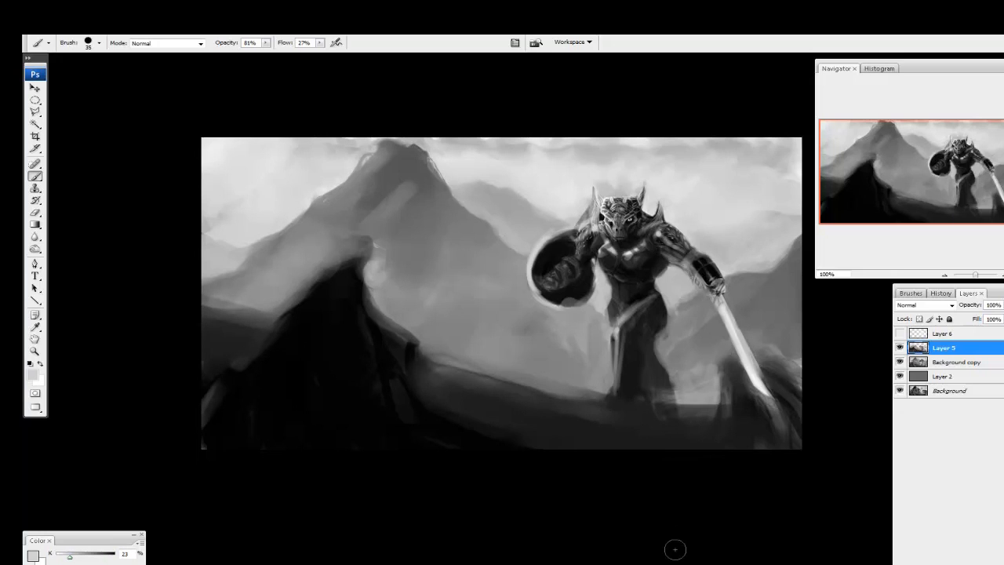
pyautogui.keyDown('alt'); pyautogui.click(657, 353); pyautogui.keyUp('alt')
pyautogui.moveTo(605, 419)
pyautogui.mouseDown()
pyautogui.moveTo(630, 415)
pyautogui.moveTo(681, 412)
pyautogui.moveTo(628, 403)
pyautogui.moveTo(645, 365)
pyautogui.moveTo(661, 400)
pyautogui.mouseUp()
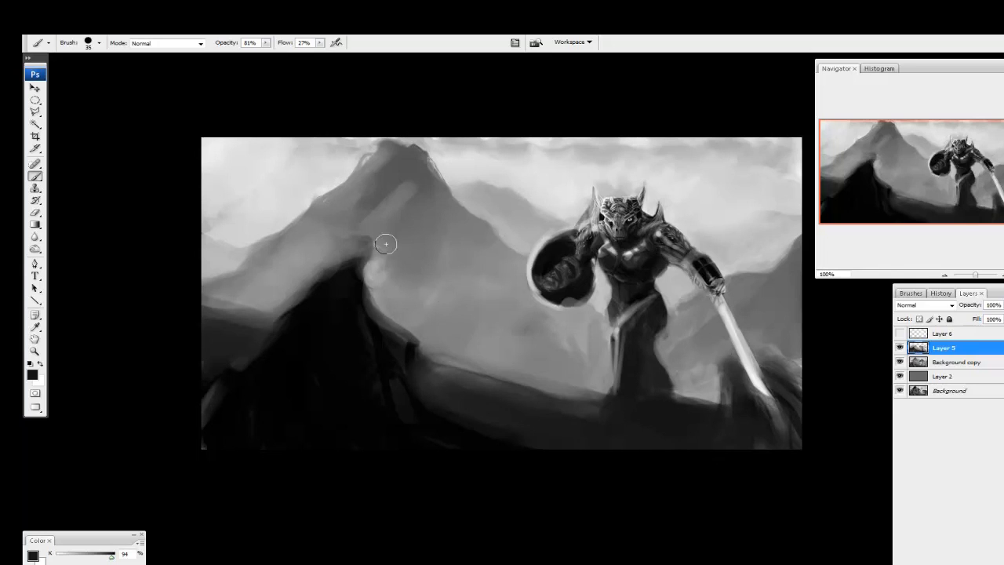
pyautogui.moveTo(383, 252)
pyautogui.mouseDown()
pyautogui.moveTo(358, 243)
pyautogui.moveTo(358, 254)
pyautogui.mouseUp()
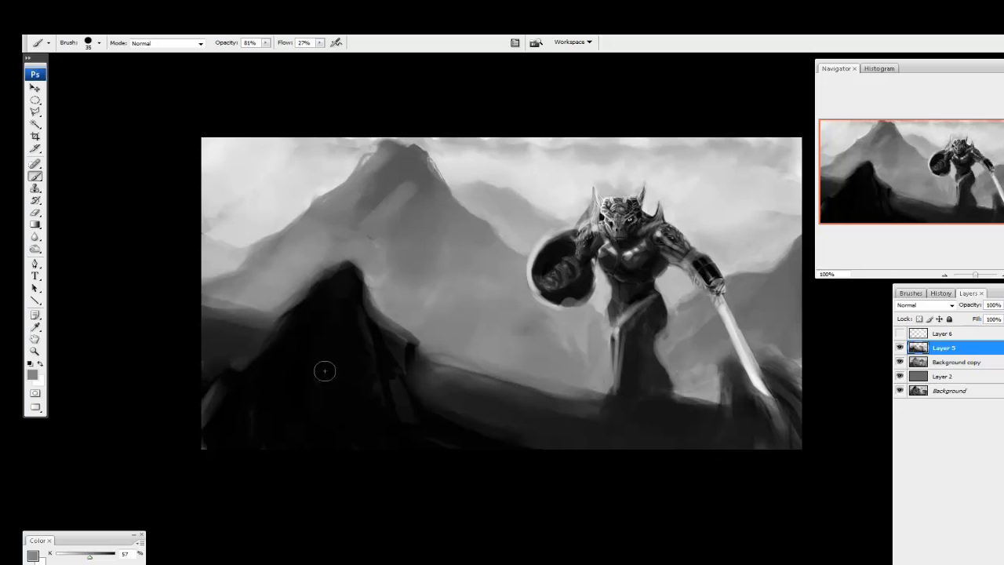
# Paint a rock spire and a thick diagonal limb sloping from the foreground peak toward the warrior in 98% black
pyautogui.keyDown('alt'); pyautogui.click(354, 368); pyautogui.keyUp('alt')
pyautogui.moveTo(392, 353)
pyautogui.mouseDown()
pyautogui.moveTo(429, 421)
pyautogui.moveTo(426, 405)
pyautogui.moveTo(465, 422)
pyautogui.moveTo(470, 439)
pyautogui.moveTo(411, 333)
pyautogui.moveTo(422, 316)
pyautogui.moveTo(401, 348)
pyautogui.moveTo(418, 321)
pyautogui.moveTo(424, 378)
pyautogui.mouseUp()
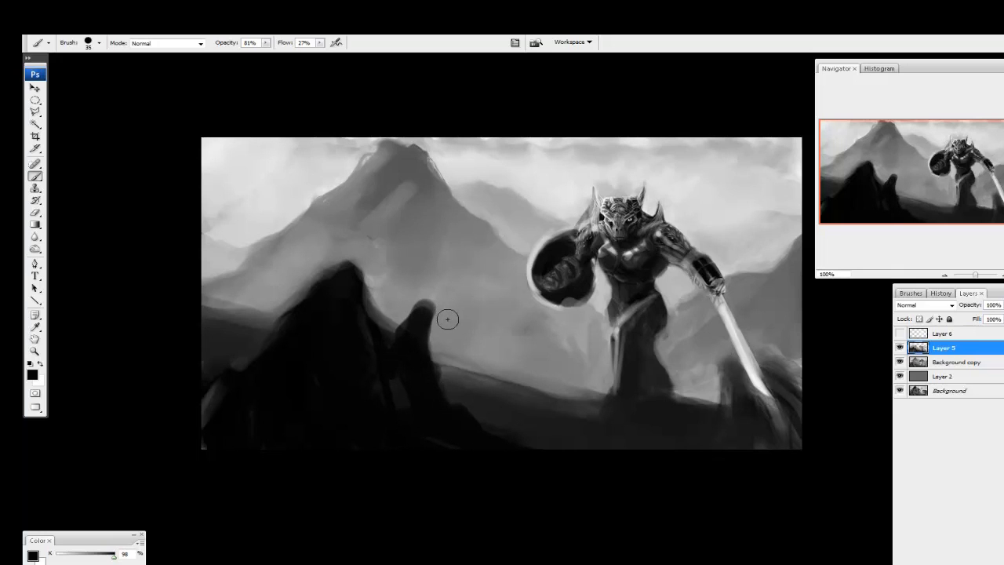
pyautogui.moveTo(454, 419)
pyautogui.mouseDown()
pyautogui.moveTo(487, 403)
pyautogui.moveTo(562, 441)
pyautogui.moveTo(471, 414)
pyautogui.mouseUp()
pyautogui.moveTo(436, 321)
pyautogui.mouseDown()
pyautogui.moveTo(490, 345)
pyautogui.moveTo(334, 265)
pyautogui.moveTo(466, 328)
pyautogui.moveTo(359, 260)
pyautogui.moveTo(328, 274)
pyautogui.moveTo(461, 324)
pyautogui.moveTo(444, 338)
pyautogui.moveTo(454, 358)
pyautogui.moveTo(466, 344)
pyautogui.moveTo(435, 373)
pyautogui.moveTo(484, 353)
pyautogui.moveTo(573, 408)
pyautogui.moveTo(518, 367)
pyautogui.moveTo(549, 390)
pyautogui.moveTo(462, 369)
pyautogui.moveTo(436, 383)
pyautogui.moveTo(491, 374)
pyautogui.moveTo(537, 388)
pyautogui.moveTo(498, 365)
pyautogui.moveTo(495, 374)
pyautogui.moveTo(543, 398)
pyautogui.moveTo(470, 392)
pyautogui.mouseUp()
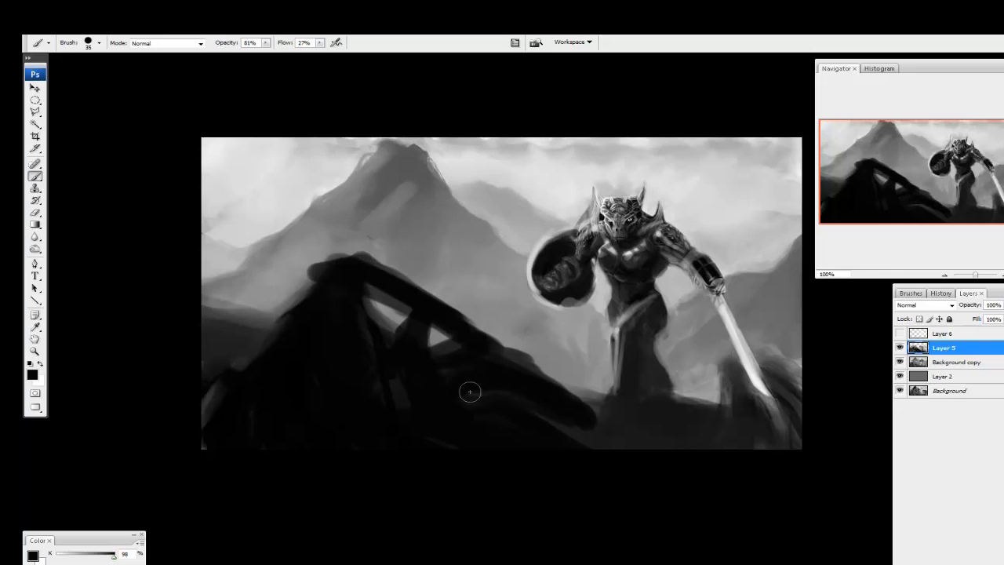
# Add two long curved horns rising from the dark foreground mass and lightly highlight them and the diagonal limb with sampled 25% gray
pyautogui.moveTo(339, 297)
pyautogui.mouseDown()
pyautogui.moveTo(279, 239)
pyautogui.moveTo(323, 259)
pyautogui.moveTo(237, 205)
pyautogui.moveTo(220, 171)
pyautogui.moveTo(267, 227)
pyautogui.moveTo(353, 264)
pyautogui.moveTo(361, 248)
pyautogui.moveTo(406, 289)
pyautogui.moveTo(333, 213)
pyautogui.mouseUp()
pyautogui.moveTo(311, 180)
pyautogui.mouseDown()
pyautogui.moveTo(354, 236)
pyautogui.moveTo(308, 170)
pyautogui.moveTo(348, 249)
pyautogui.moveTo(346, 277)
pyautogui.mouseUp()
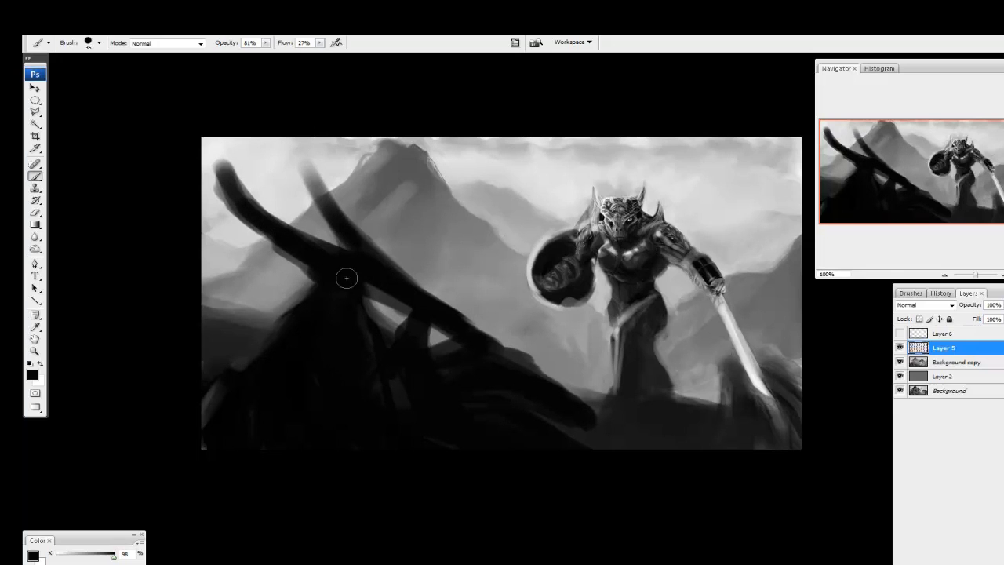
pyautogui.keyDown('alt'); pyautogui.click(202, 222); pyautogui.keyUp('alt')
pyautogui.moveTo(228, 179); pyautogui.dragTo(329, 249)
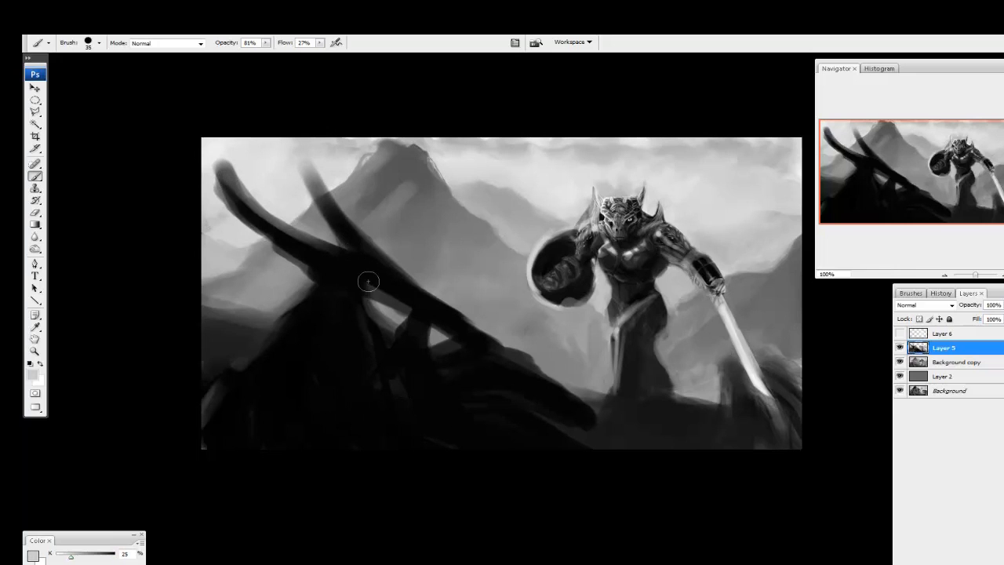
pyautogui.moveTo(367, 282)
pyautogui.mouseDown()
pyautogui.moveTo(330, 214)
pyautogui.moveTo(431, 320)
pyautogui.mouseUp()
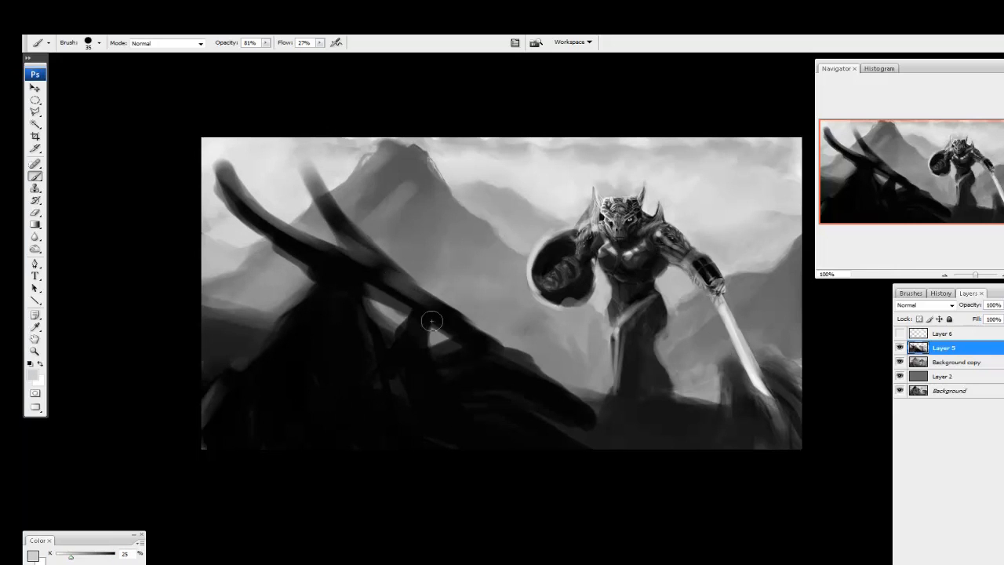
# Paint curved rib-like strokes over the dark foreground mass in 25% gray and subdue them with 99% black
pyautogui.moveTo(317, 310)
pyautogui.mouseDown()
pyautogui.moveTo(356, 348)
pyautogui.moveTo(436, 443)
pyautogui.moveTo(300, 369)
pyautogui.moveTo(346, 395)
pyautogui.moveTo(363, 420)
pyautogui.moveTo(255, 397)
pyautogui.moveTo(214, 418)
pyautogui.moveTo(251, 424)
pyautogui.moveTo(245, 409)
pyautogui.moveTo(259, 371)
pyautogui.moveTo(317, 302)
pyautogui.mouseUp()
pyautogui.moveTo(240, 391)
pyautogui.mouseDown()
pyautogui.moveTo(314, 305)
pyautogui.moveTo(252, 420)
pyautogui.moveTo(321, 443)
pyautogui.mouseUp()
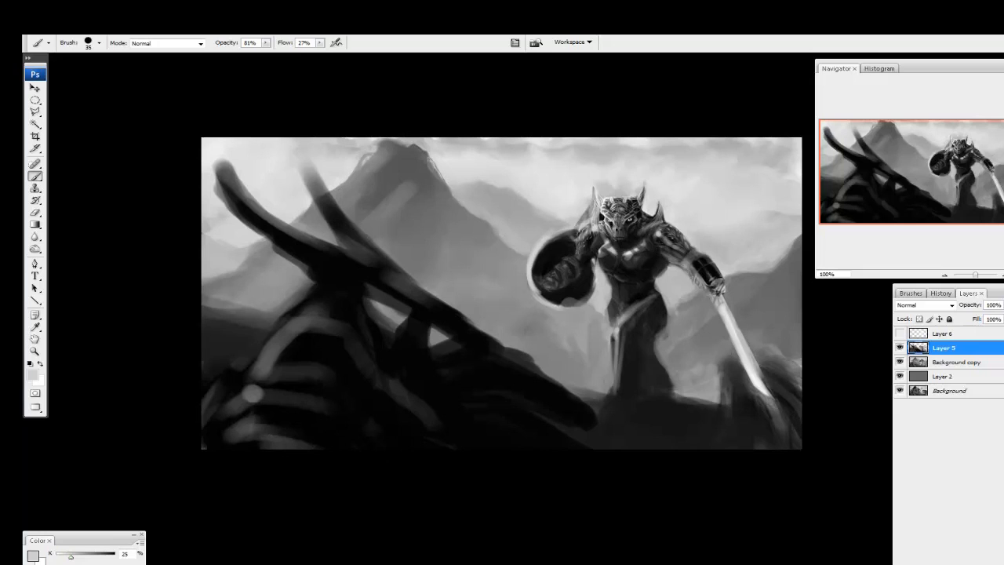
pyautogui.moveTo(308, 351)
pyautogui.mouseDown()
pyautogui.moveTo(299, 327)
pyautogui.moveTo(268, 364)
pyautogui.moveTo(315, 326)
pyautogui.moveTo(400, 390)
pyautogui.moveTo(311, 370)
pyautogui.moveTo(284, 375)
pyautogui.moveTo(265, 392)
pyautogui.moveTo(287, 387)
pyautogui.moveTo(281, 415)
pyautogui.moveTo(255, 424)
pyautogui.moveTo(291, 459)
pyautogui.moveTo(220, 442)
pyautogui.moveTo(254, 415)
pyautogui.moveTo(334, 416)
pyautogui.moveTo(281, 370)
pyautogui.mouseUp()
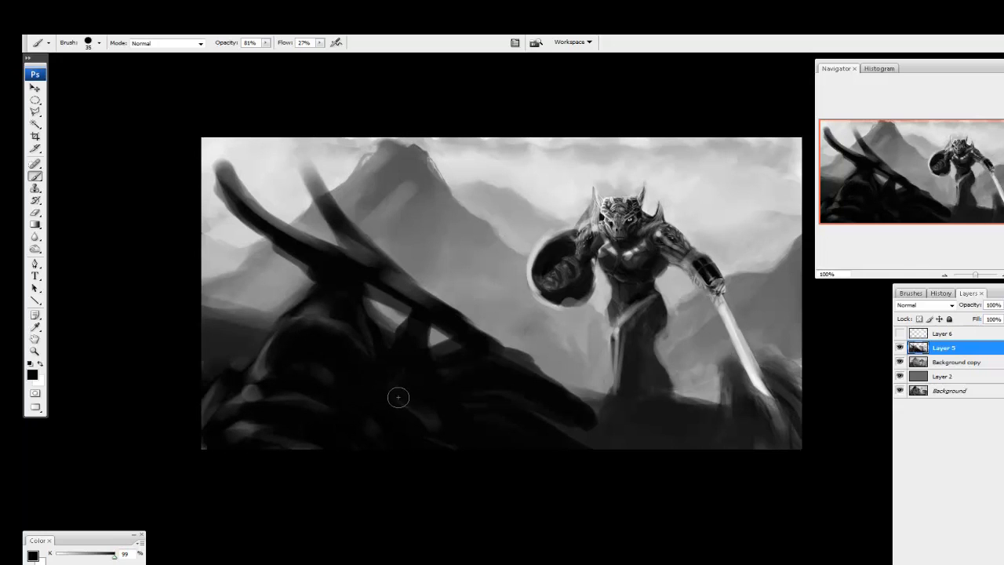
pyautogui.moveTo(337, 315); pyautogui.dragTo(374, 355)
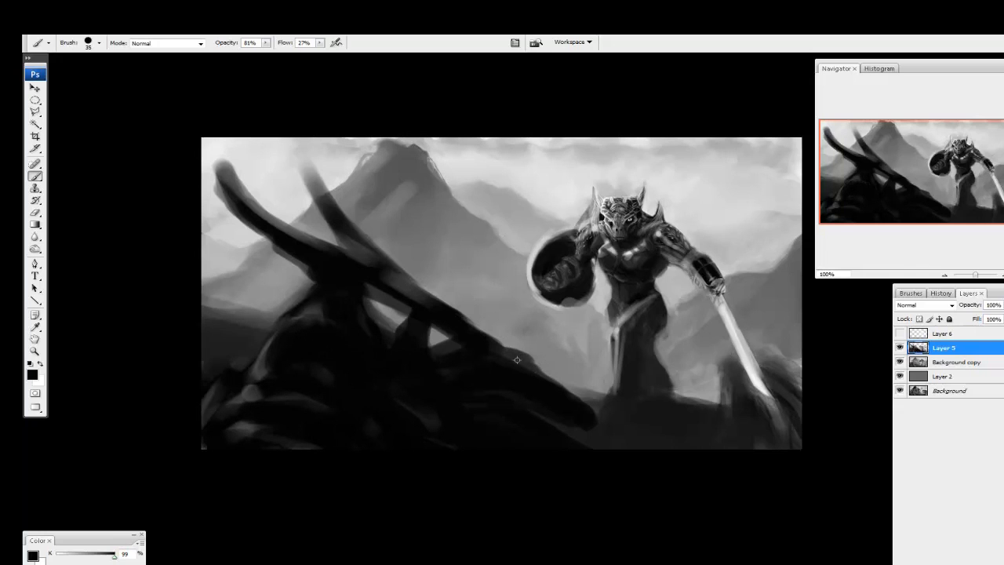
# Refine the lower end of the diagonal limb, the gap beneath it and the ribbed mass with small light and 97% black strokes
pyautogui.moveTo(509, 364)
pyautogui.mouseDown()
pyautogui.moveTo(533, 380)
pyautogui.moveTo(480, 366)
pyautogui.moveTo(486, 356)
pyautogui.moveTo(504, 381)
pyautogui.moveTo(512, 356)
pyautogui.moveTo(538, 378)
pyautogui.moveTo(519, 359)
pyautogui.moveTo(598, 424)
pyautogui.mouseUp()
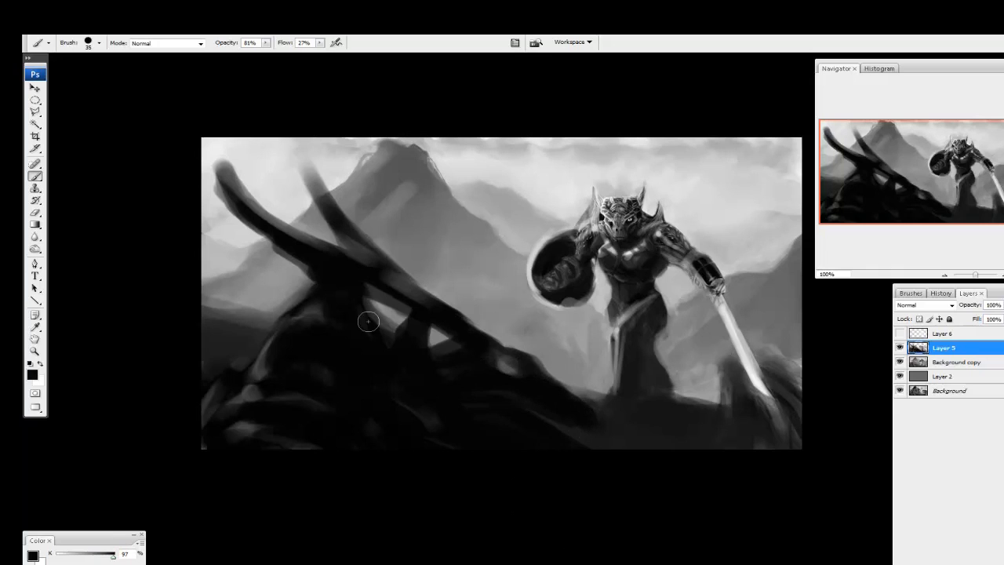
pyautogui.moveTo(367, 322)
pyautogui.mouseDown()
pyautogui.moveTo(382, 296)
pyautogui.moveTo(397, 297)
pyautogui.moveTo(392, 315)
pyautogui.moveTo(418, 330)
pyautogui.moveTo(386, 329)
pyautogui.mouseUp()
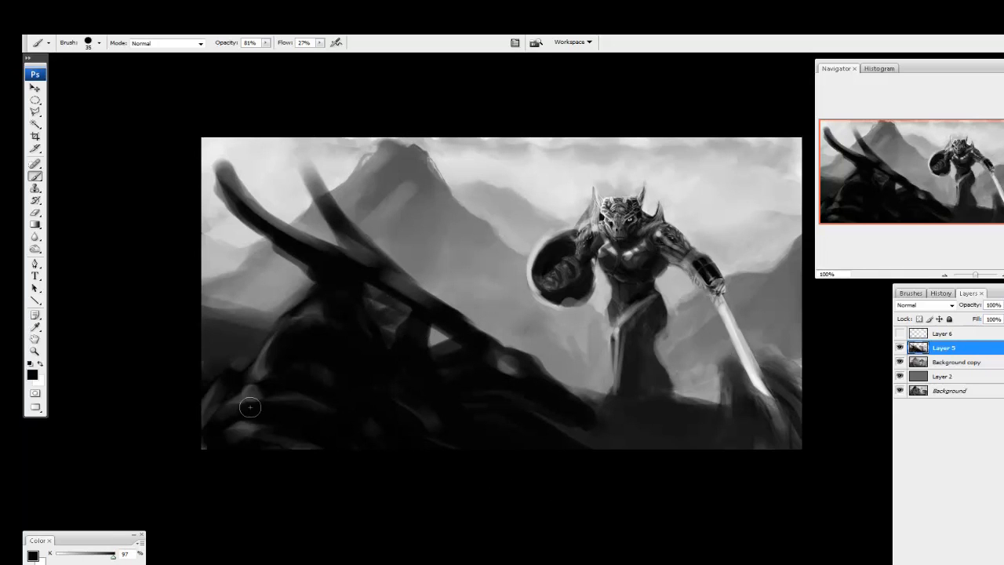
pyautogui.moveTo(250, 406); pyautogui.dragTo(174, 420)
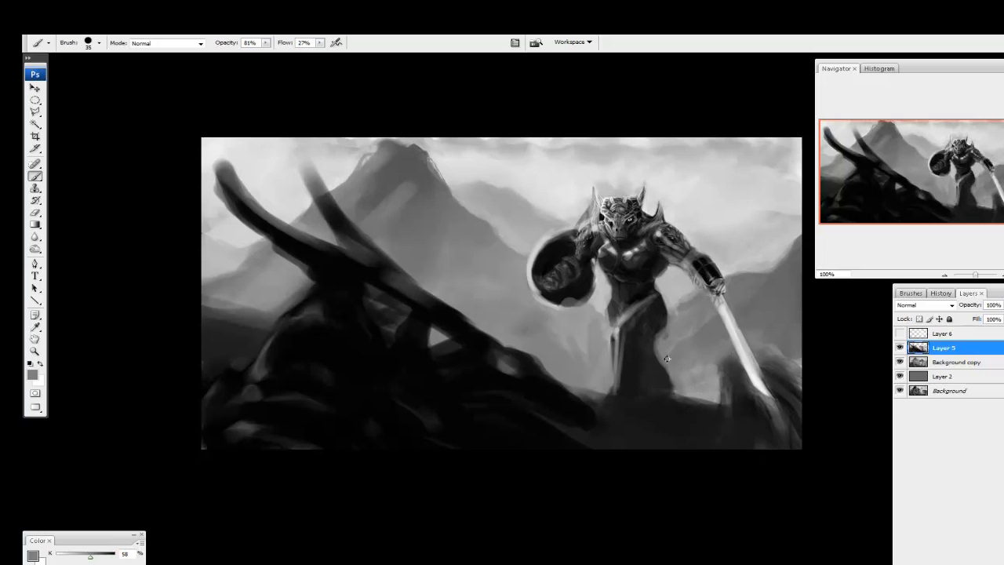
# Paint haze around the warrior's legs and beneath the shield with sampled mid-grays between 48% and 61%
pyautogui.moveTo(667, 358); pyautogui.dragTo(666, 367)
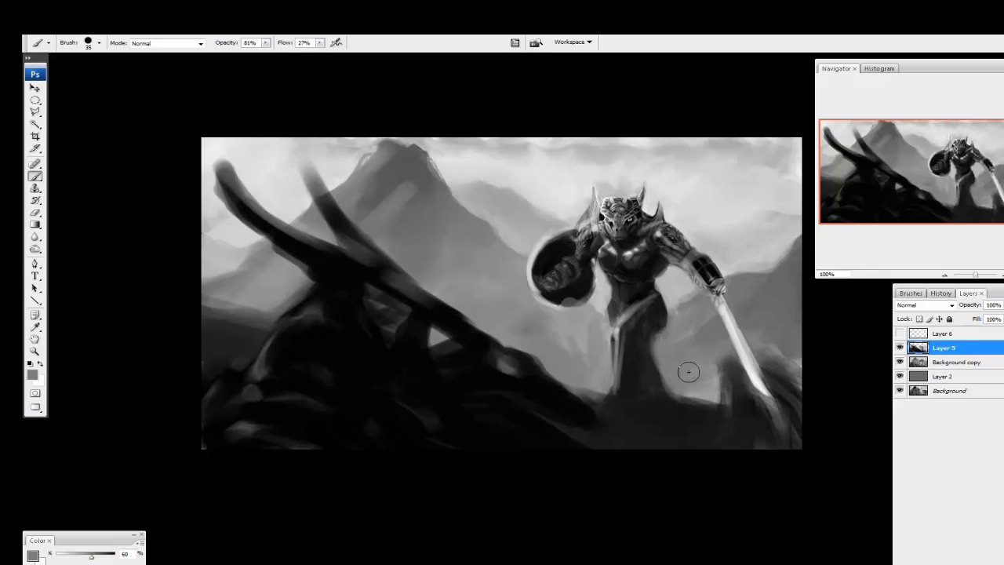
pyautogui.keyDown('alt'); pyautogui.click(617, 386); pyautogui.keyUp('alt')
pyautogui.moveTo(617, 384)
pyautogui.mouseDown()
pyautogui.moveTo(583, 358)
pyautogui.moveTo(587, 370)
pyautogui.mouseUp()
pyautogui.keyDown('alt'); pyautogui.click(540, 337); pyautogui.keyUp('alt')
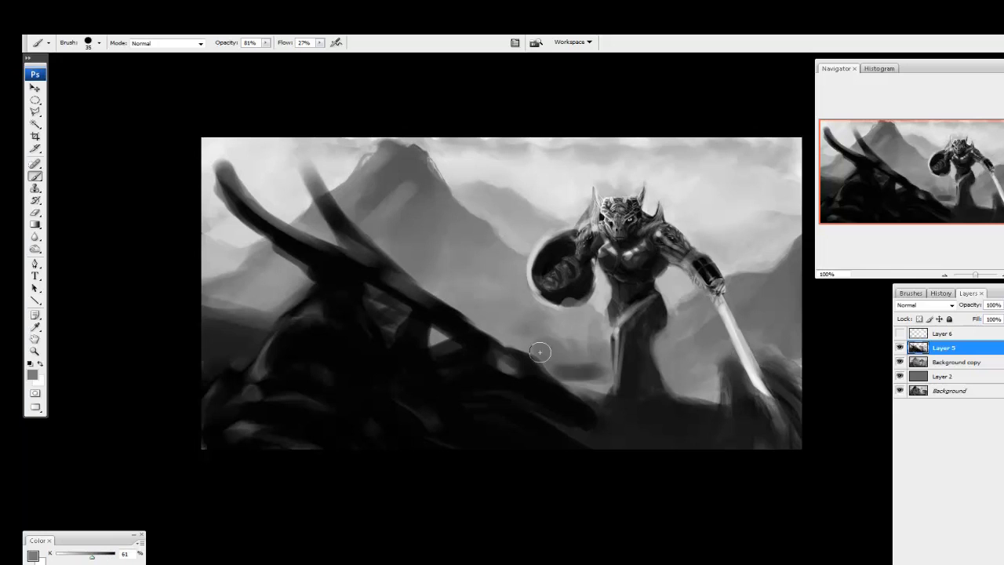
pyautogui.moveTo(552, 368); pyautogui.dragTo(599, 370)
pyautogui.keyDown('alt'); pyautogui.click(543, 318); pyautogui.keyUp('alt')
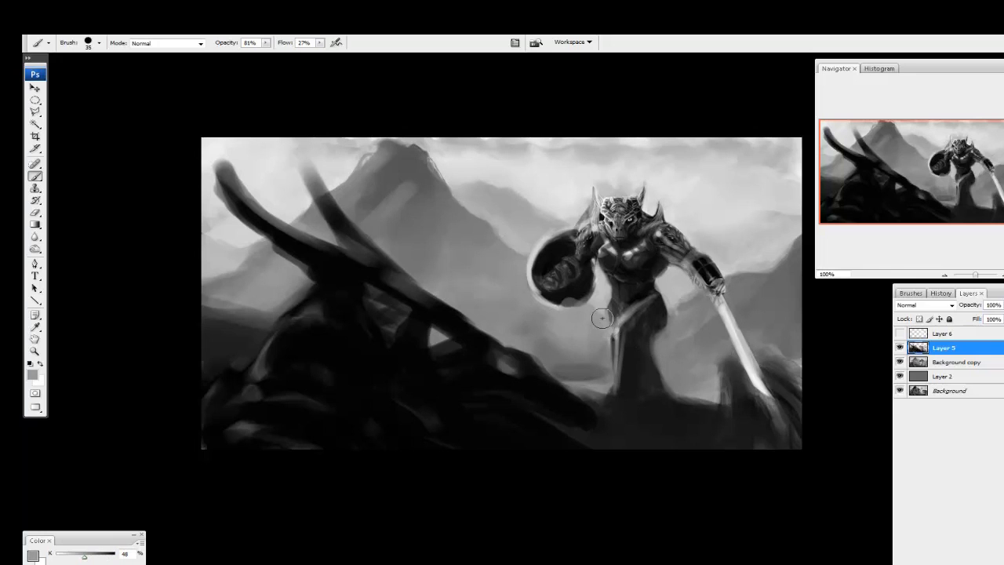
pyautogui.moveTo(602, 314); pyautogui.dragTo(600, 268)
# Reshape the lower right edge of the warrior's dark lower body with sampled 59% gray and blend the adjoining ground with 85% gray
pyautogui.keyDown('alt'); pyautogui.click(668, 367); pyautogui.keyUp('alt')
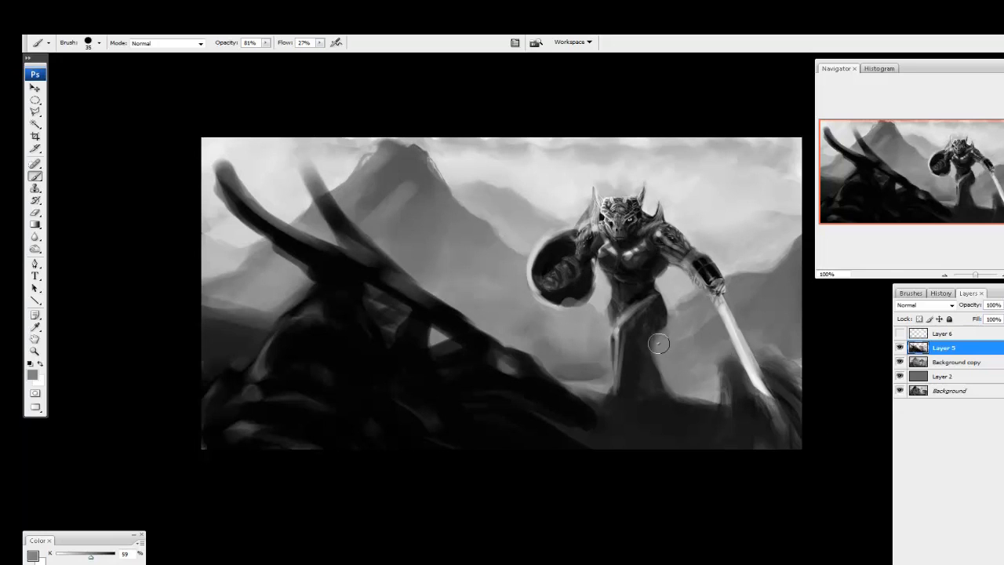
pyautogui.keyDown('alt'); pyautogui.click(678, 400); pyautogui.keyUp('alt')
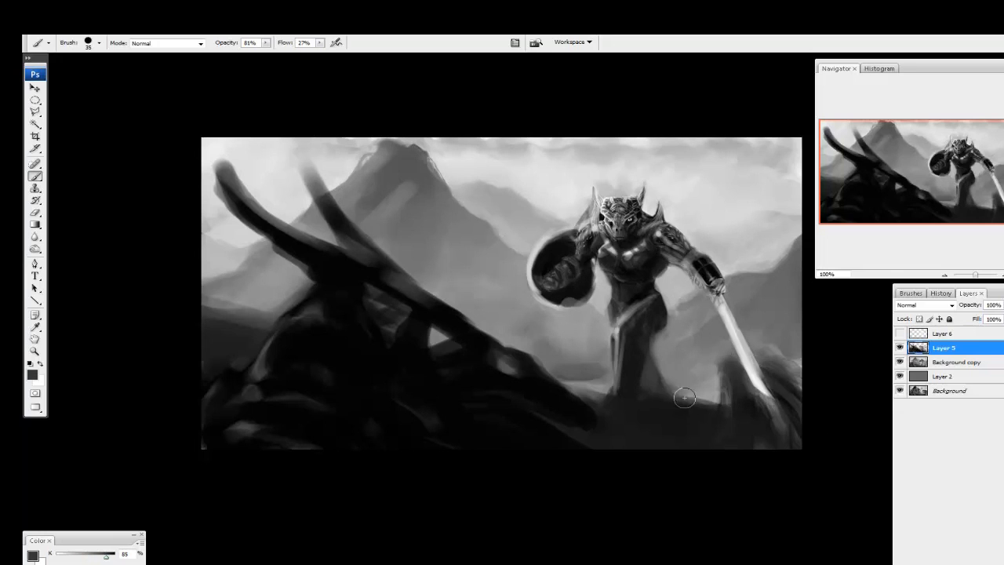
pyautogui.keyDown('alt'); pyautogui.click(653, 372); pyautogui.keyUp('alt')
pyautogui.keyDown('alt'); pyautogui.click(676, 400); pyautogui.keyUp('alt')
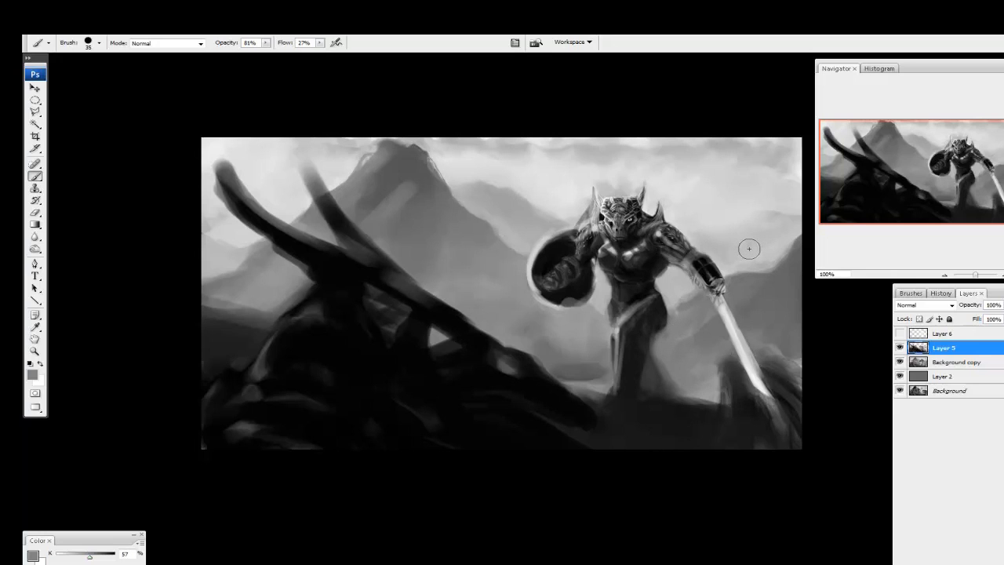
# Merge Layer 5 and Background copy down into Layer 2, keeping Layer 6 hidden and the Background layer separate
pyautogui.click(34, 351)
pyautogui.click(595, 222)
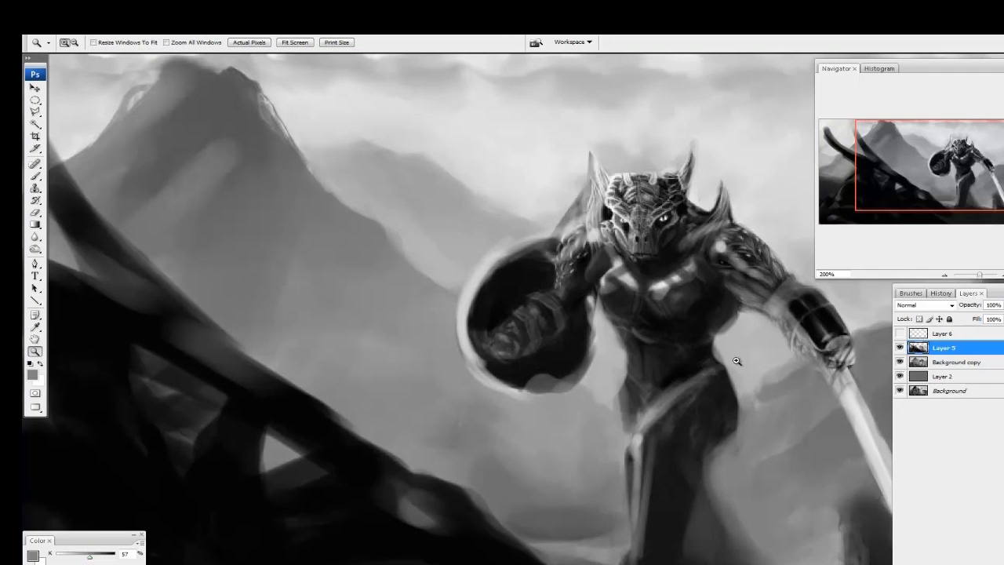
pyautogui.rightClick(600, 300)
pyautogui.click(685, 363)
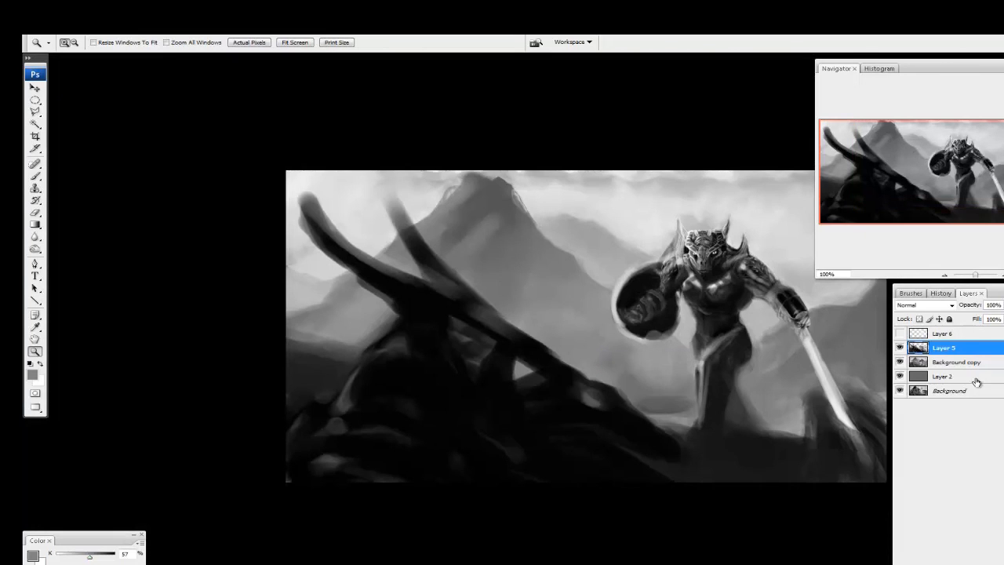
pyautogui.click(899, 335)
pyautogui.hotkey('ctrl', 'e')
pyautogui.hotkey('ctrl', 'e')
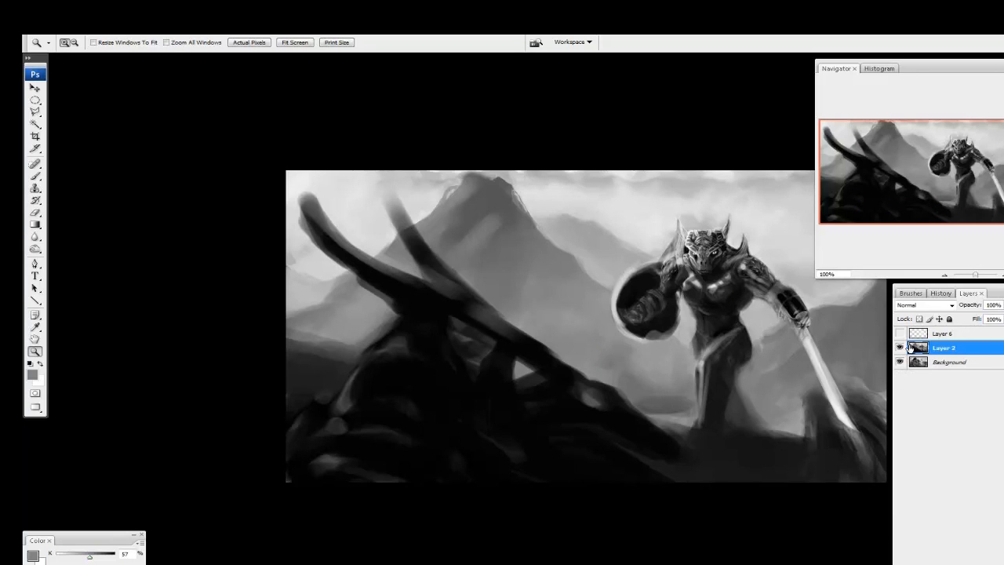
# Compare the repainted scene with the original painting by repeatedly hiding and showing Layer 2
pyautogui.moveTo(713, 281); pyautogui.dragTo(606, 225)
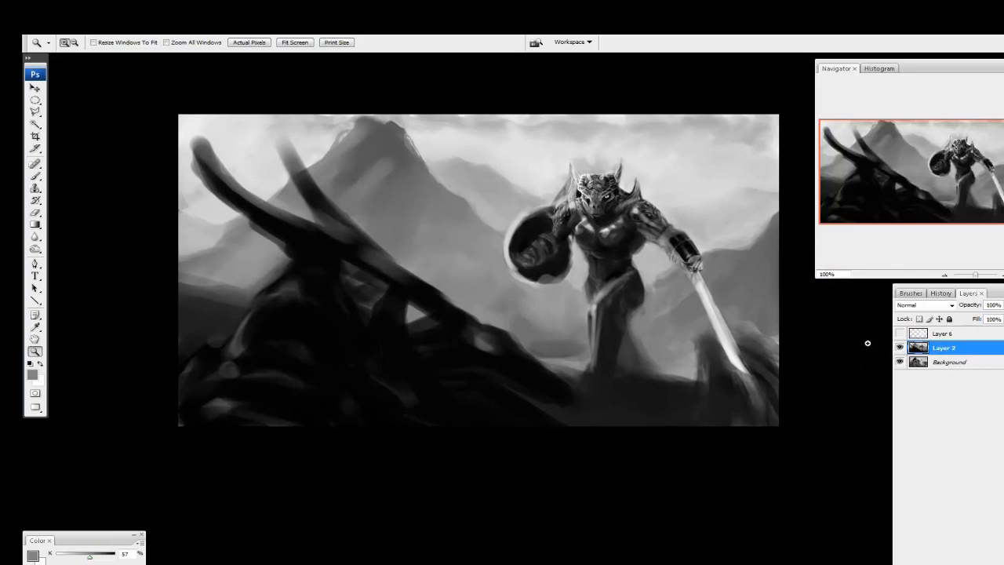
pyautogui.click(899, 349)
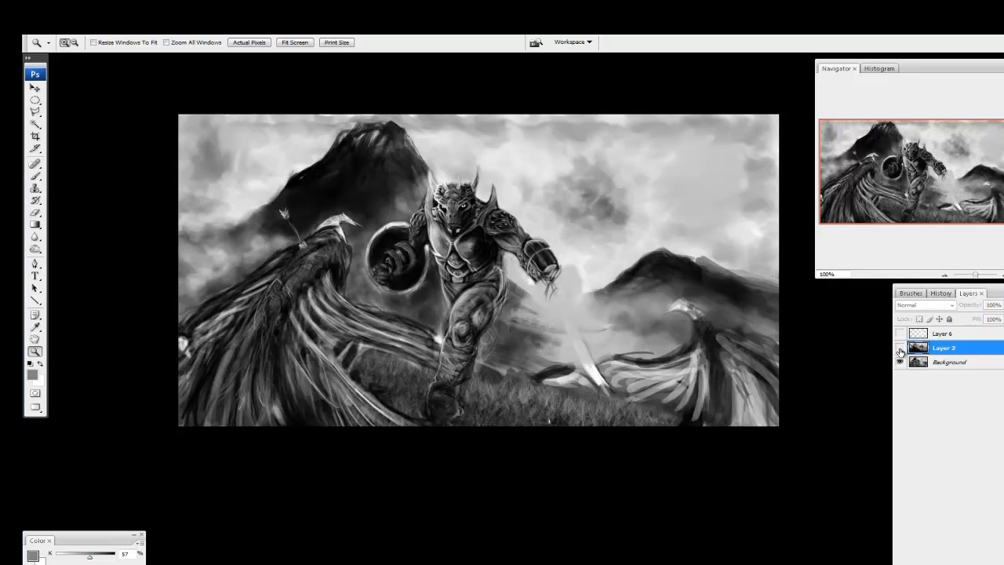
pyautogui.click(899, 349)
pyautogui.click(899, 349)
pyautogui.click(900, 349)
pyautogui.click(900, 349)
pyautogui.click(899, 349)
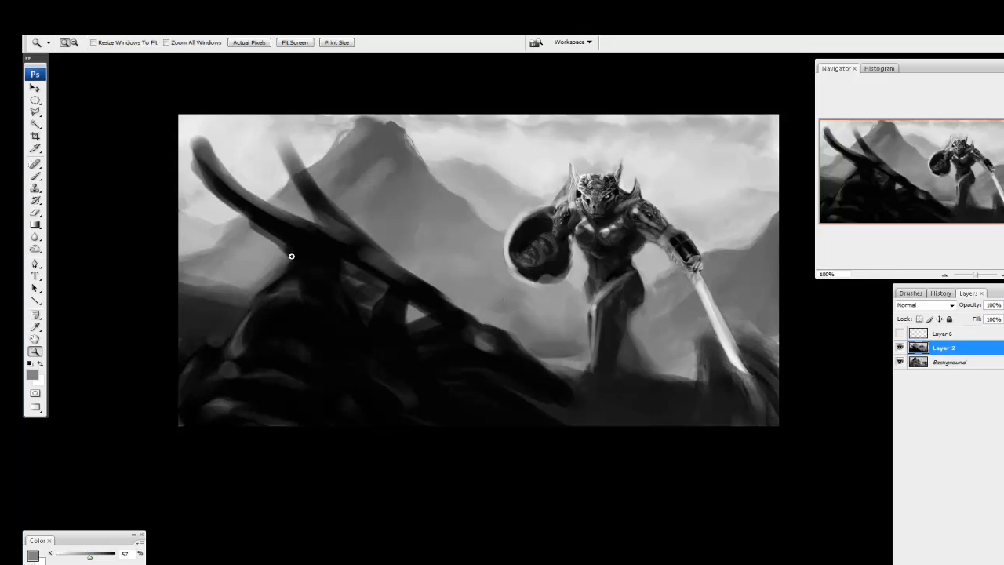
pyautogui.click(899, 334)
pyautogui.click(900, 348)
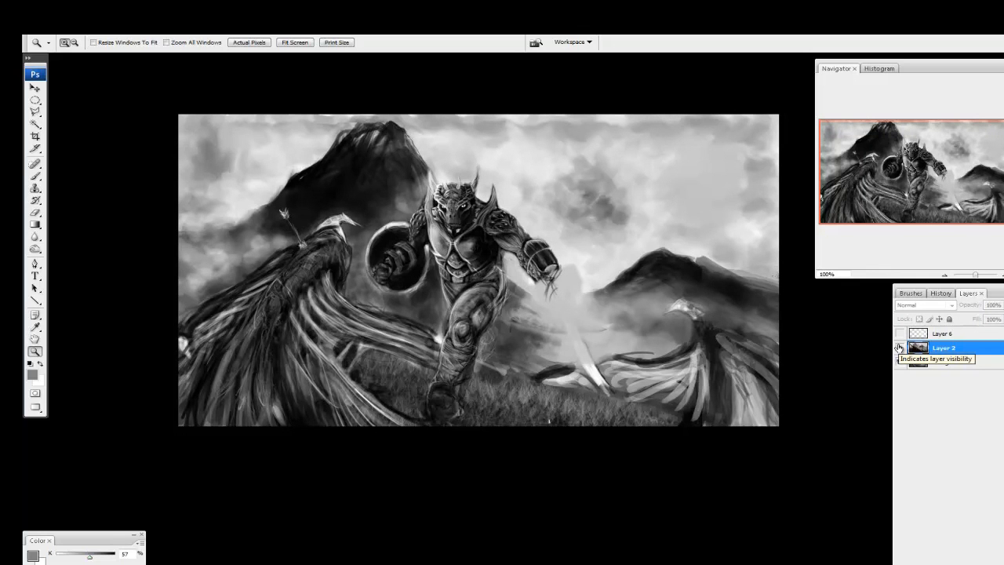
pyautogui.click(900, 347)
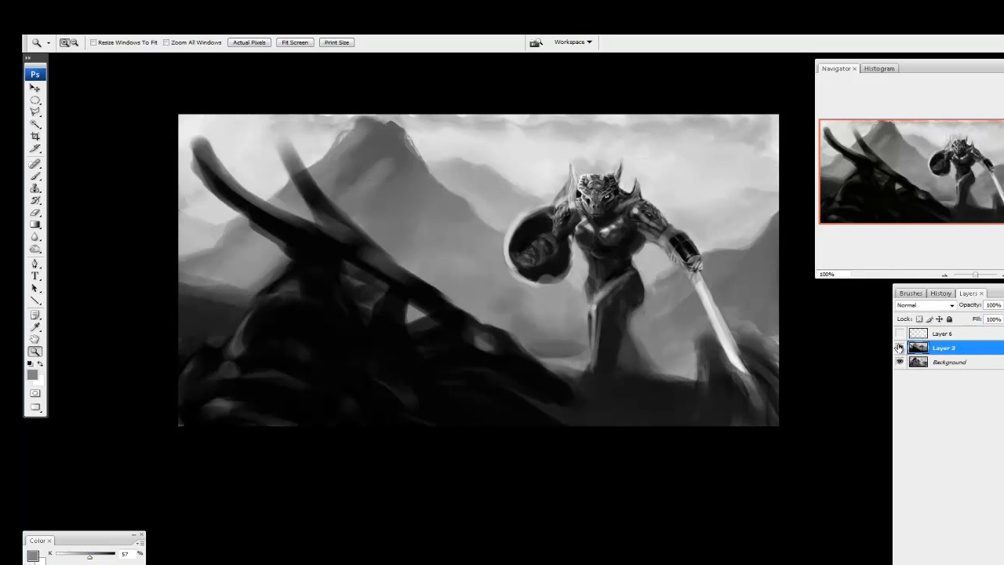